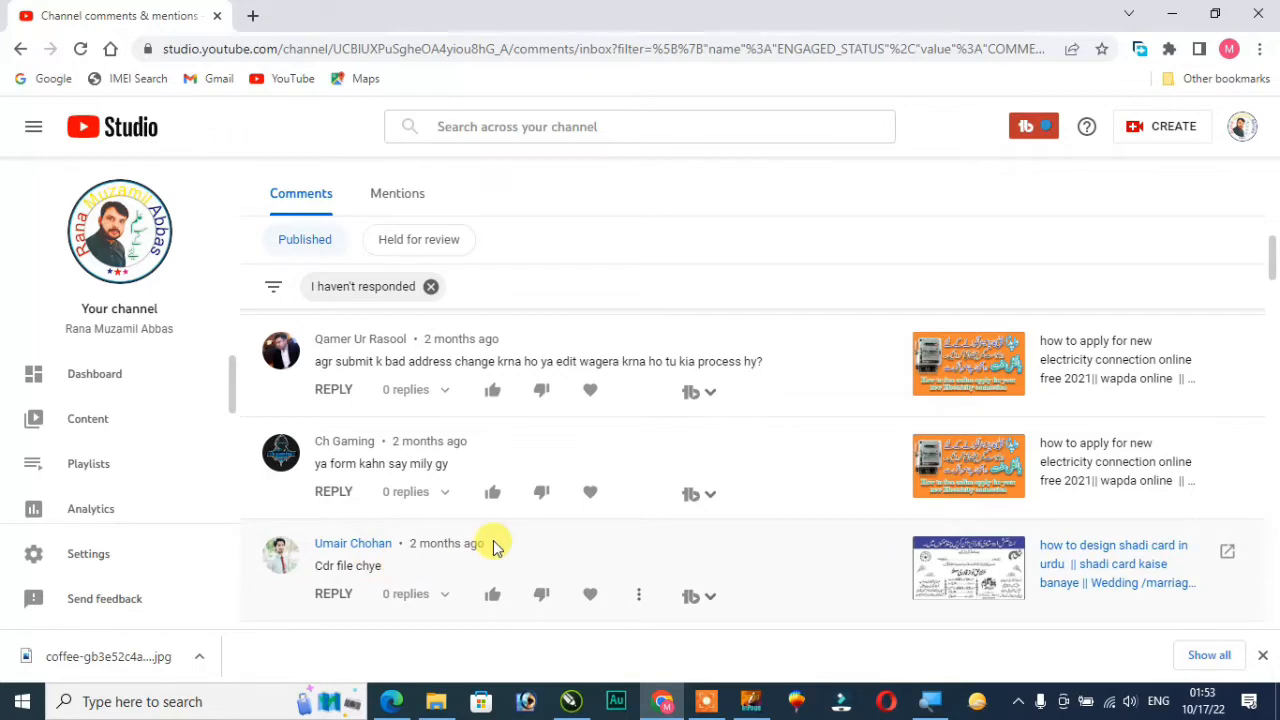
Review the viewer comments that have not been answered yet in the channel's published comments list
scroll(491, 533, "down", 3)
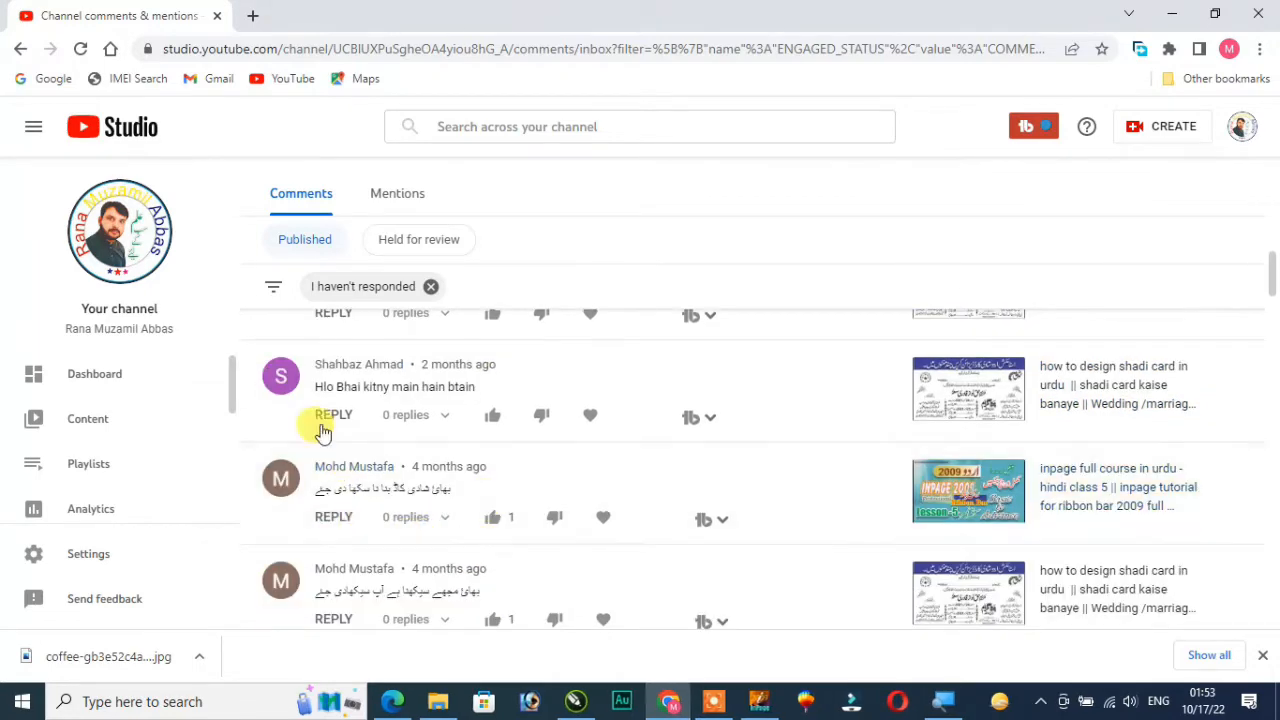
scroll(495, 425, "down", 3)
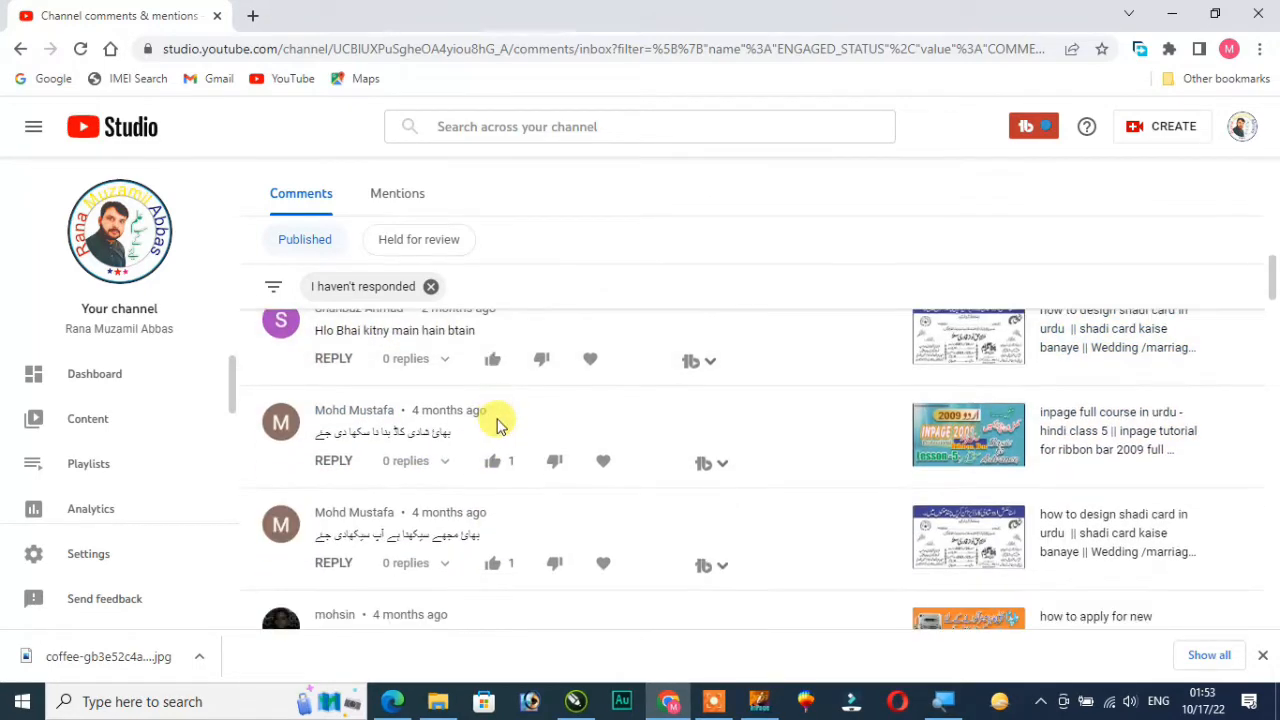
scroll(503, 512, "up", 3)
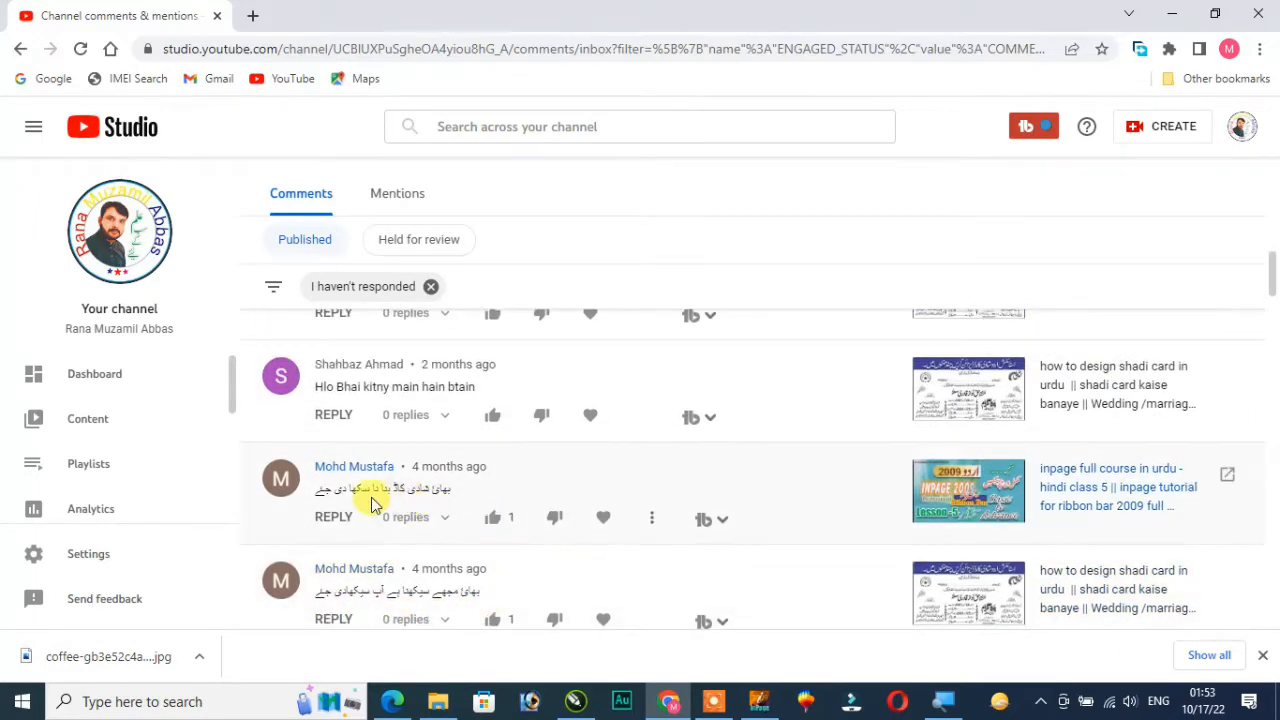
scroll(626, 449, "down", 5)
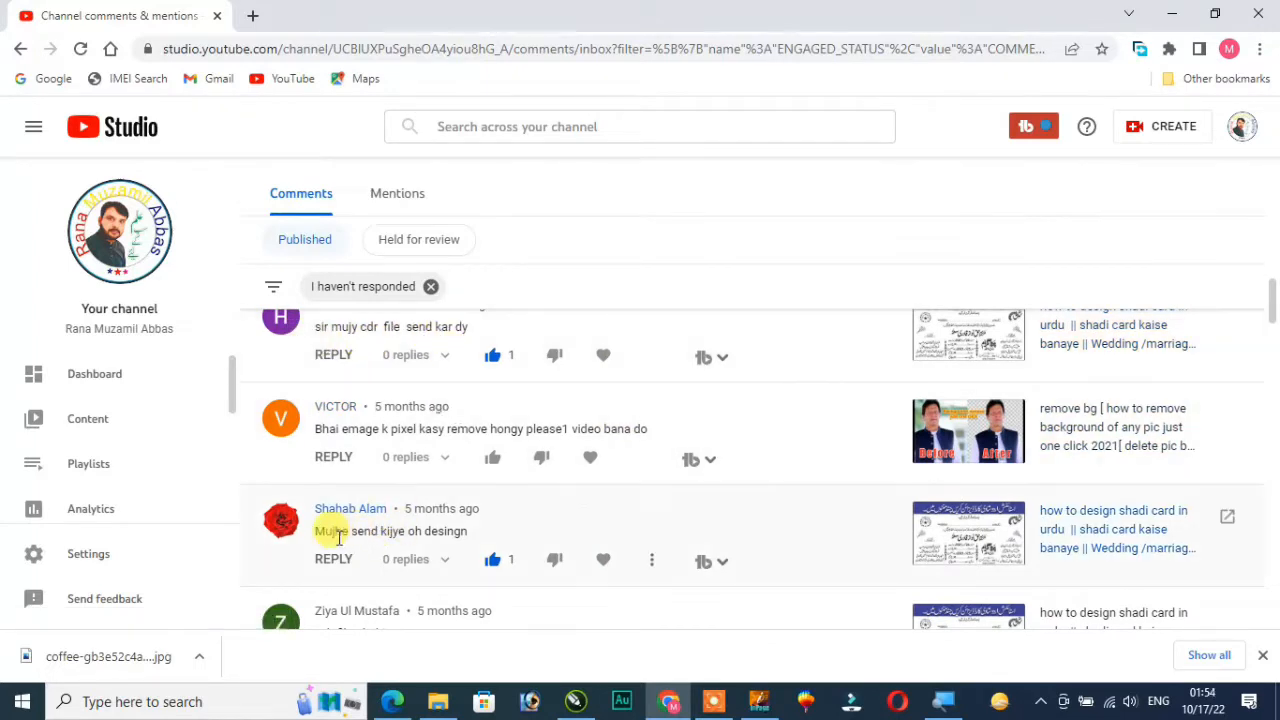
scroll(522, 530, "down", 2)
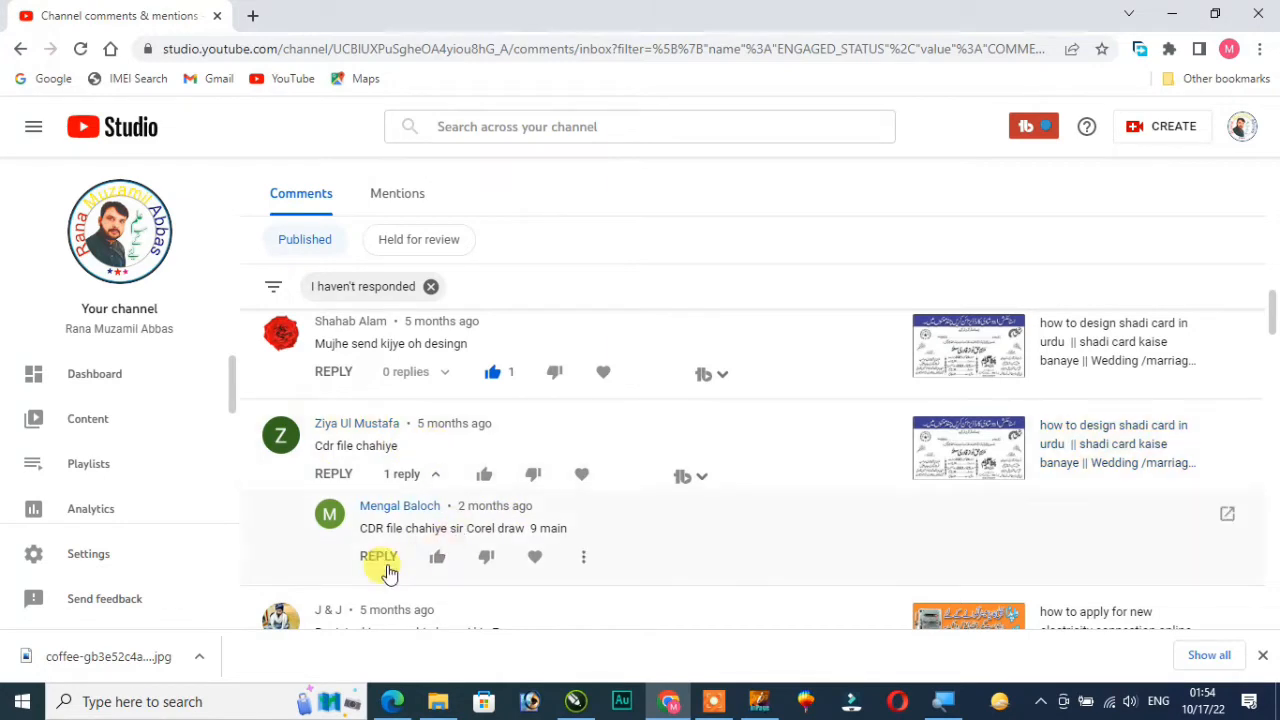
scroll(581, 522, "down", 1)
scroll(581, 522, "down", 2)
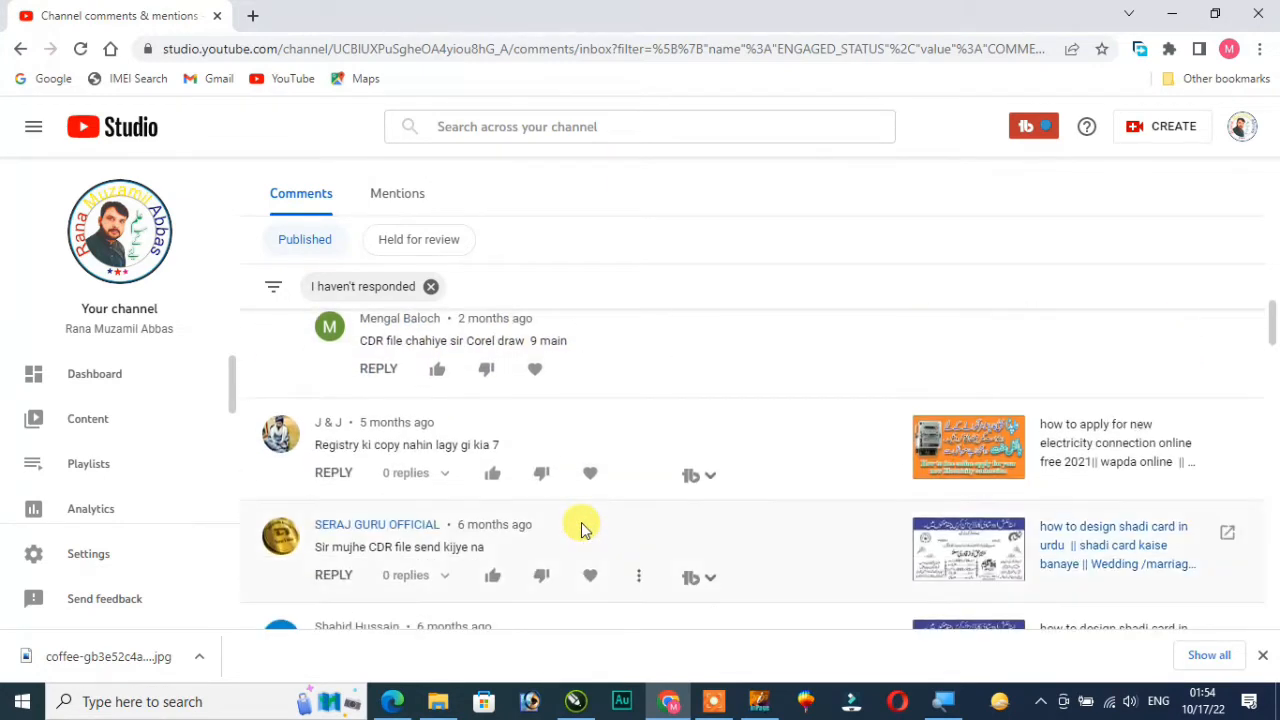
scroll(394, 508, "down", 1)
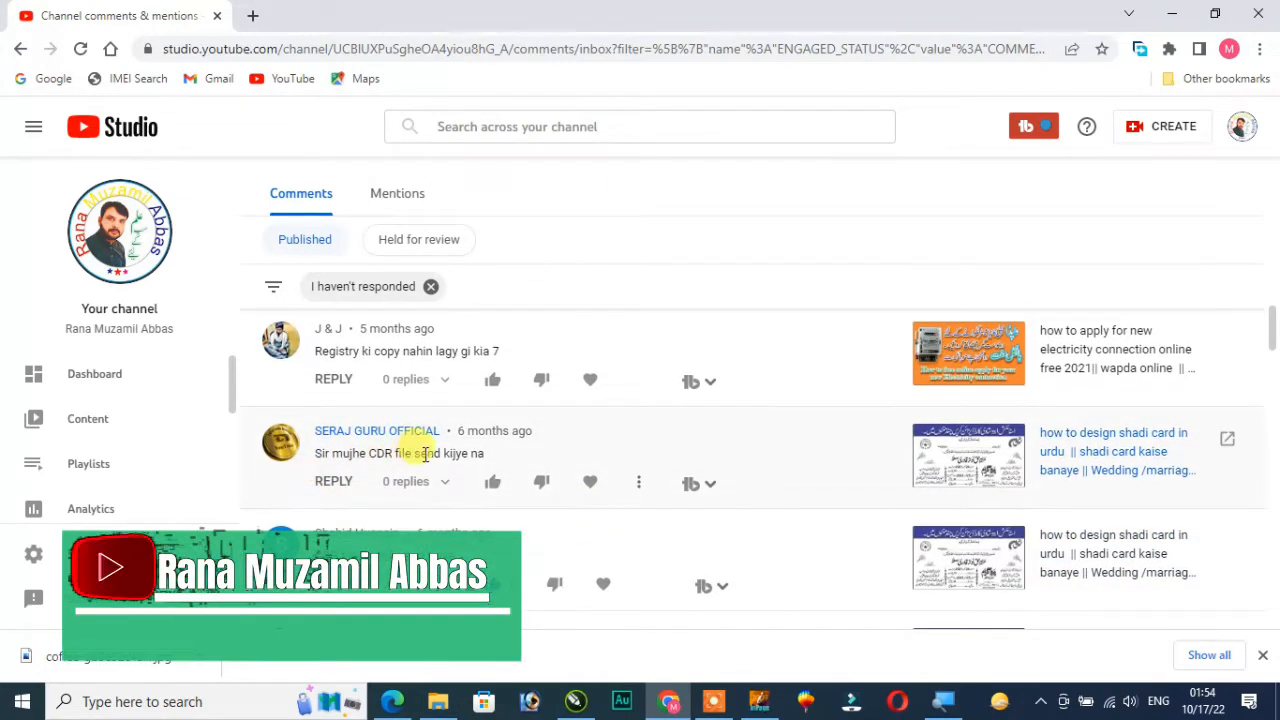
scroll(505, 450, "down", 3)
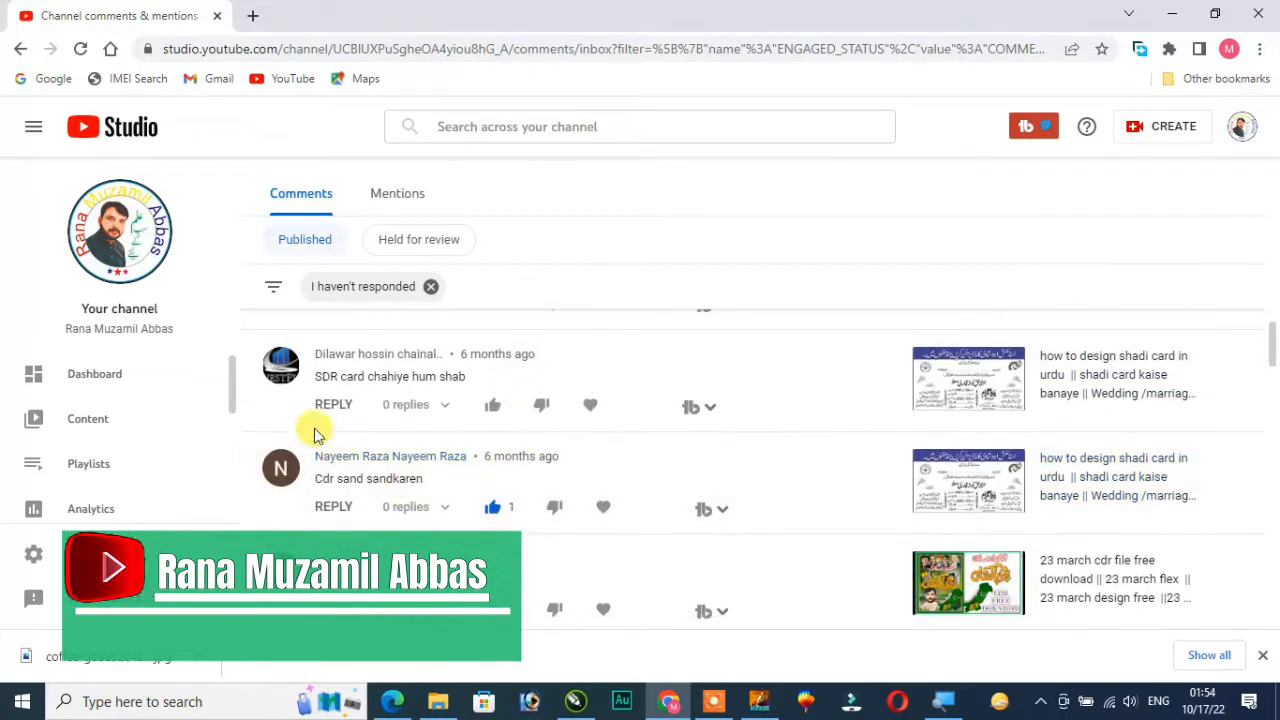
scroll(588, 538, "down", 3)
scroll(596, 540, "down", 6)
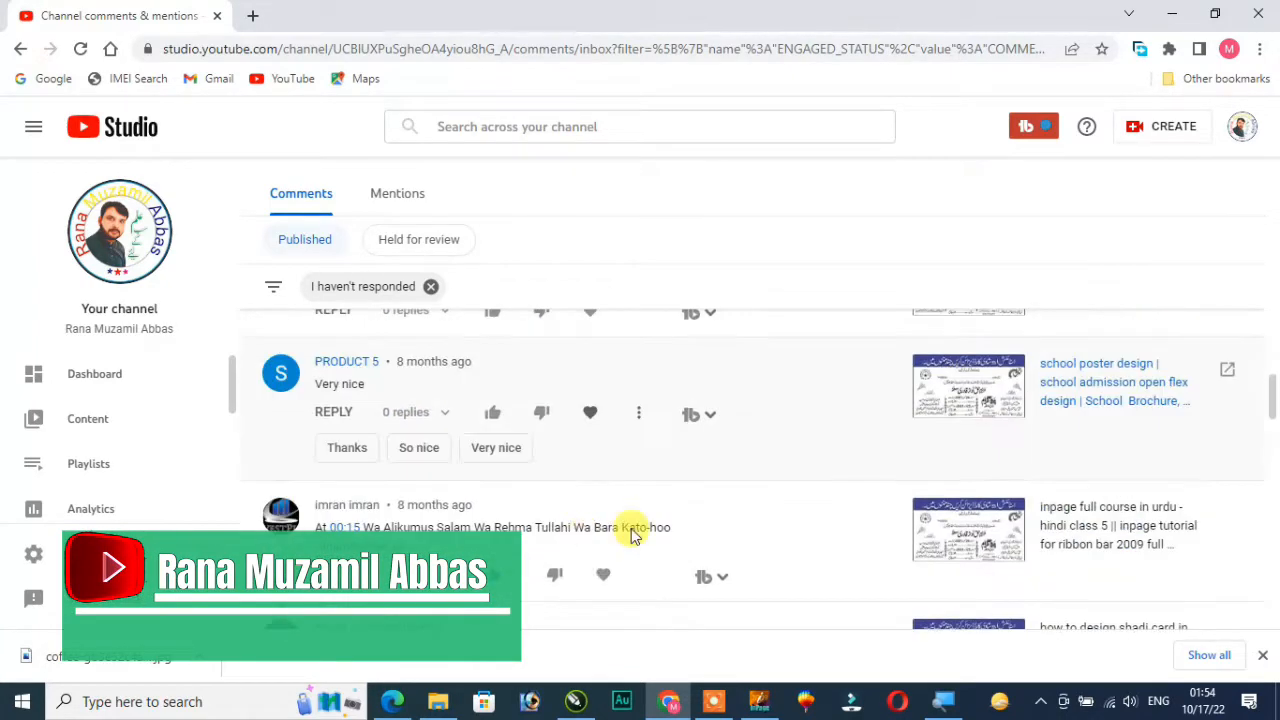
scroll(518, 492, "up", 5)
scroll(518, 492, "up", 10)
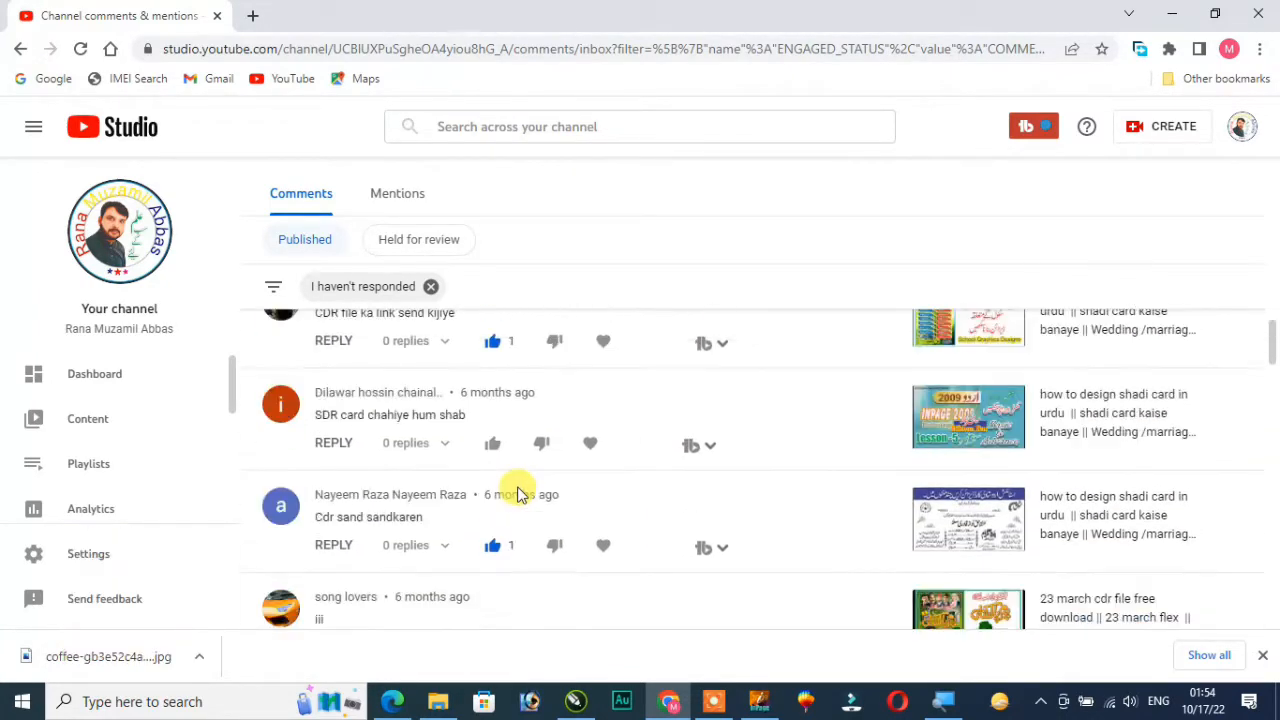
scroll(518, 490, "up", 3)
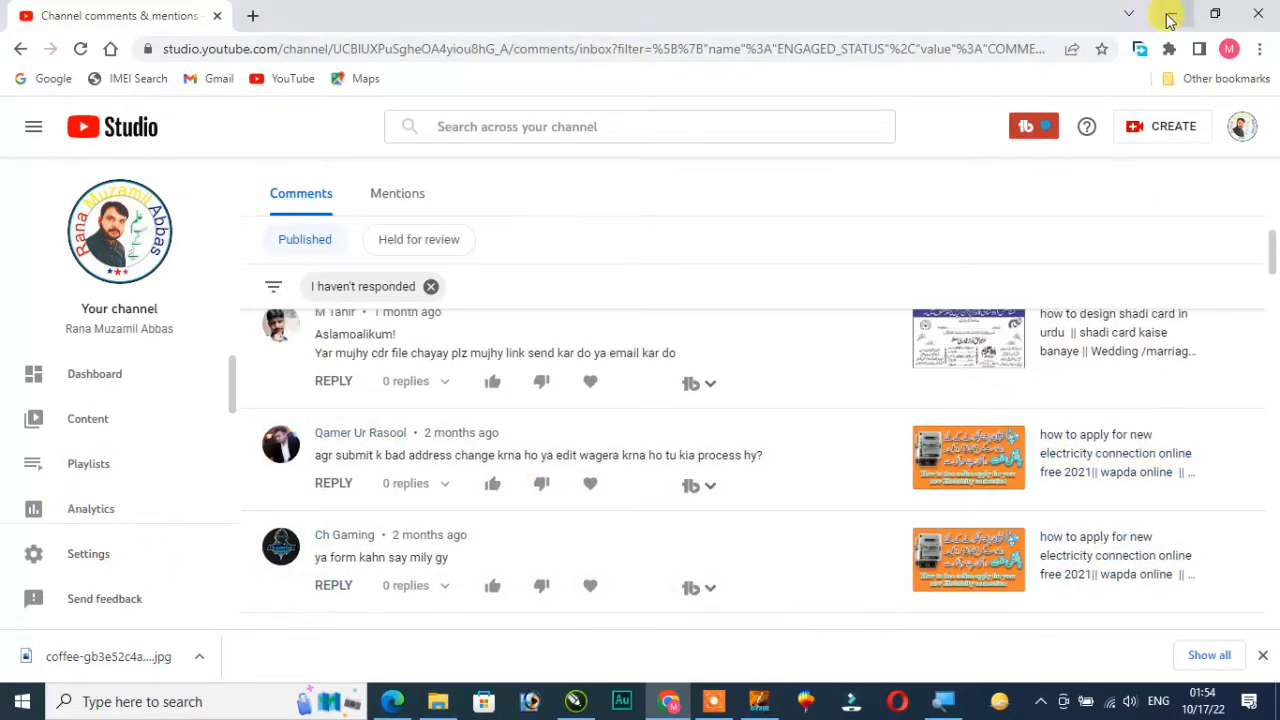
Switch from the browser to InPage and bring up the dialog for opening an existing document
left_click(1168, 16)
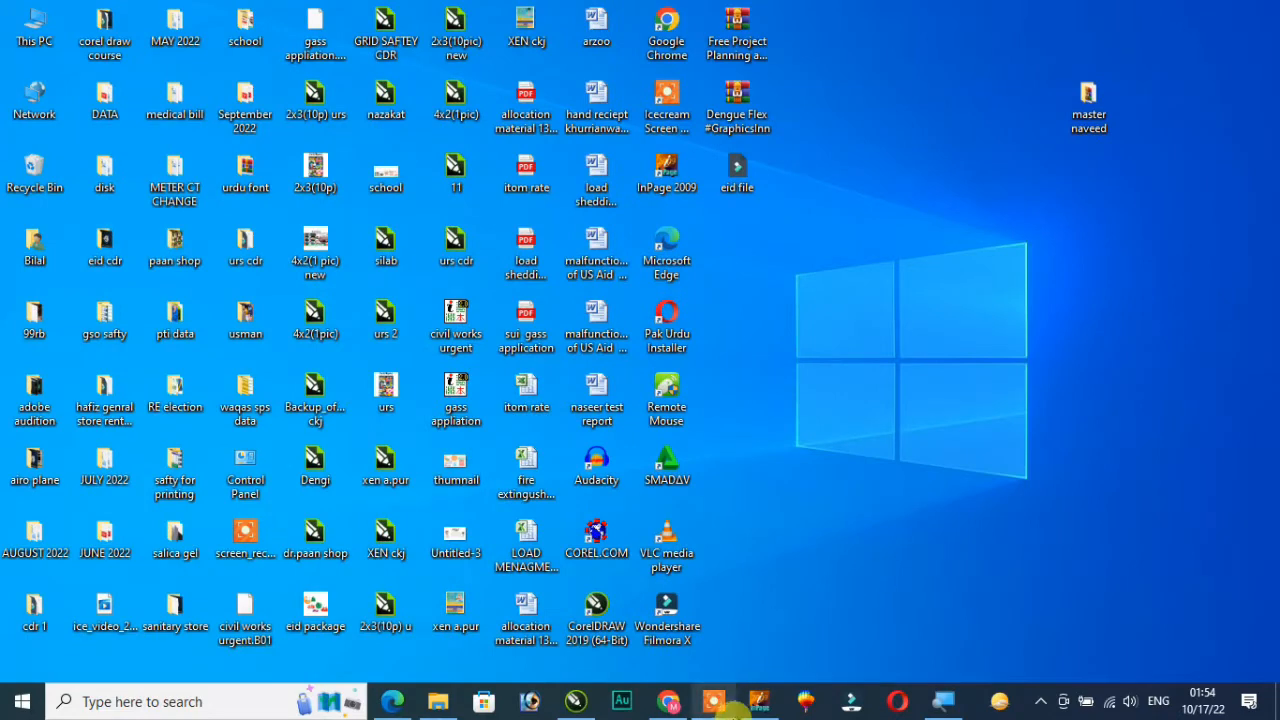
left_click(759, 701)
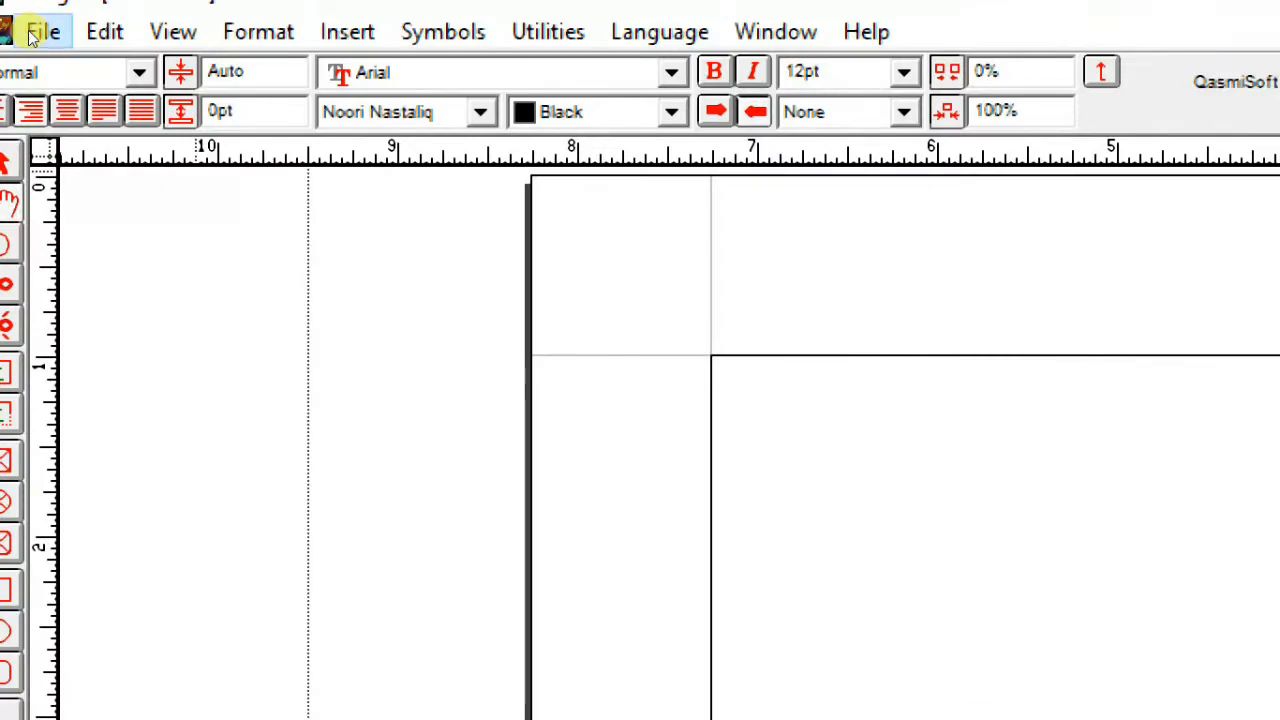
left_click(36, 32)
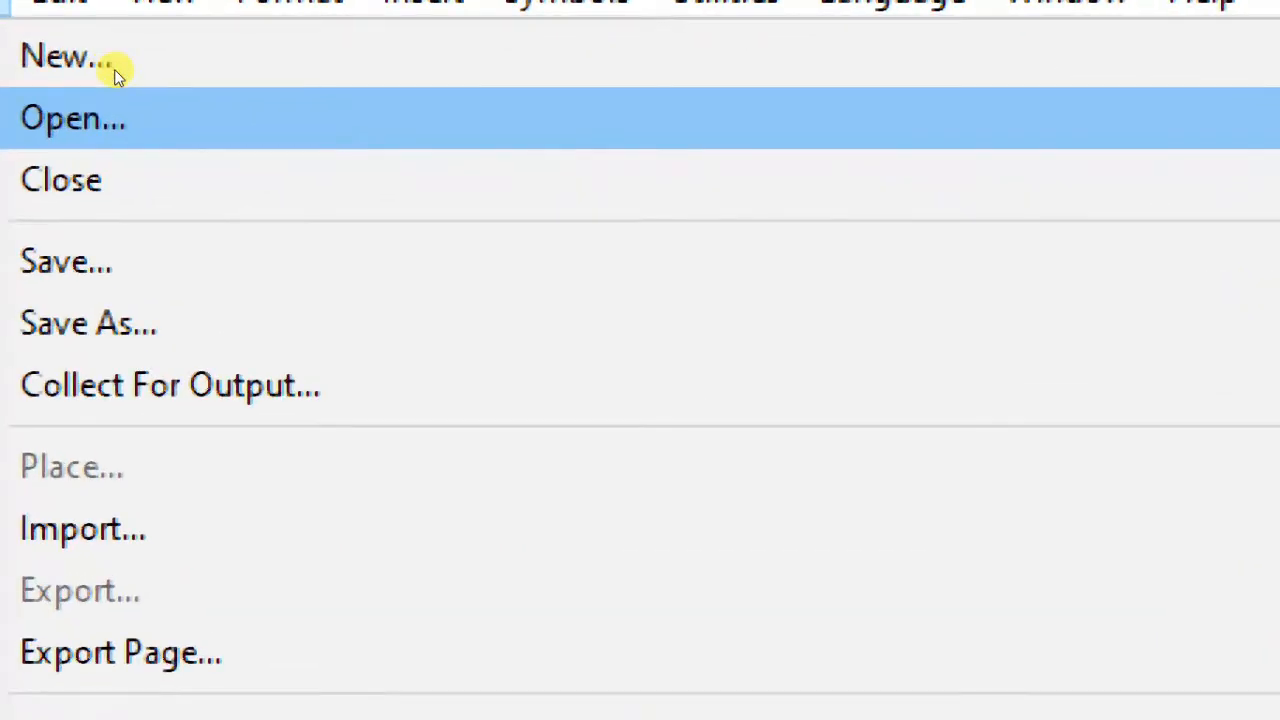
key("Return")
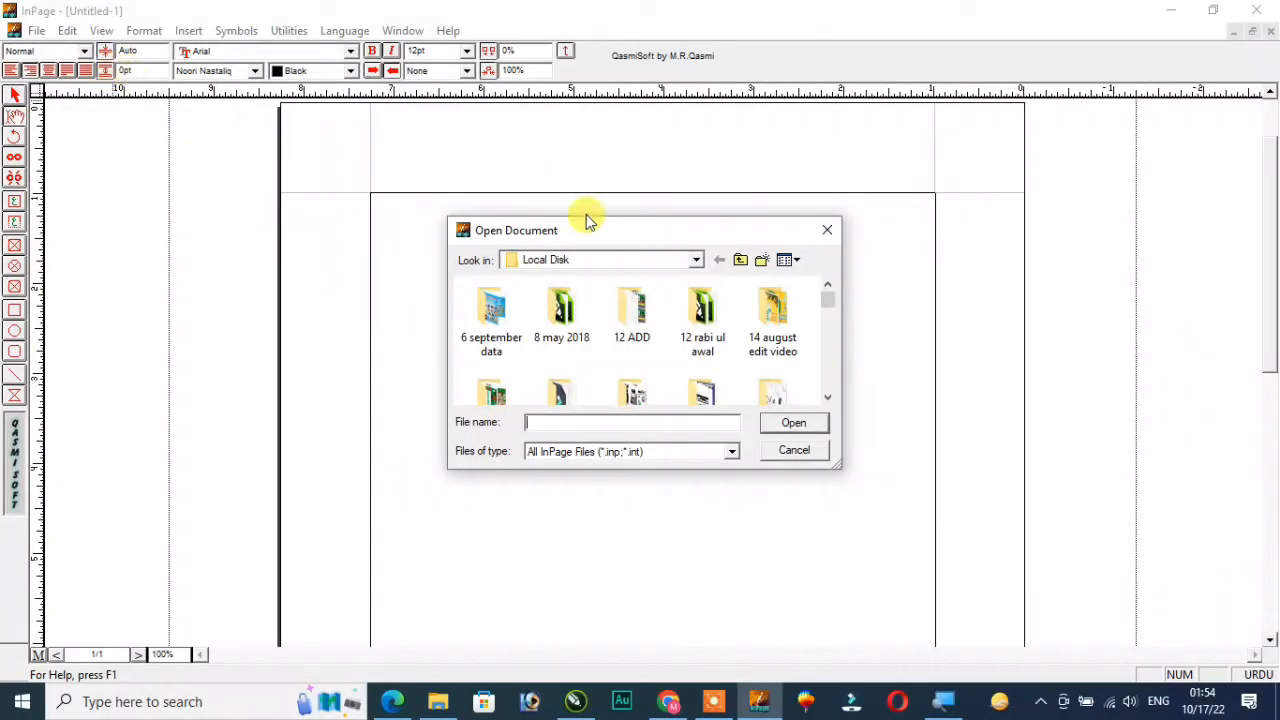
Open the "master naveed" document from the "master naveed" folder on the Desktop
left_click(607, 262)
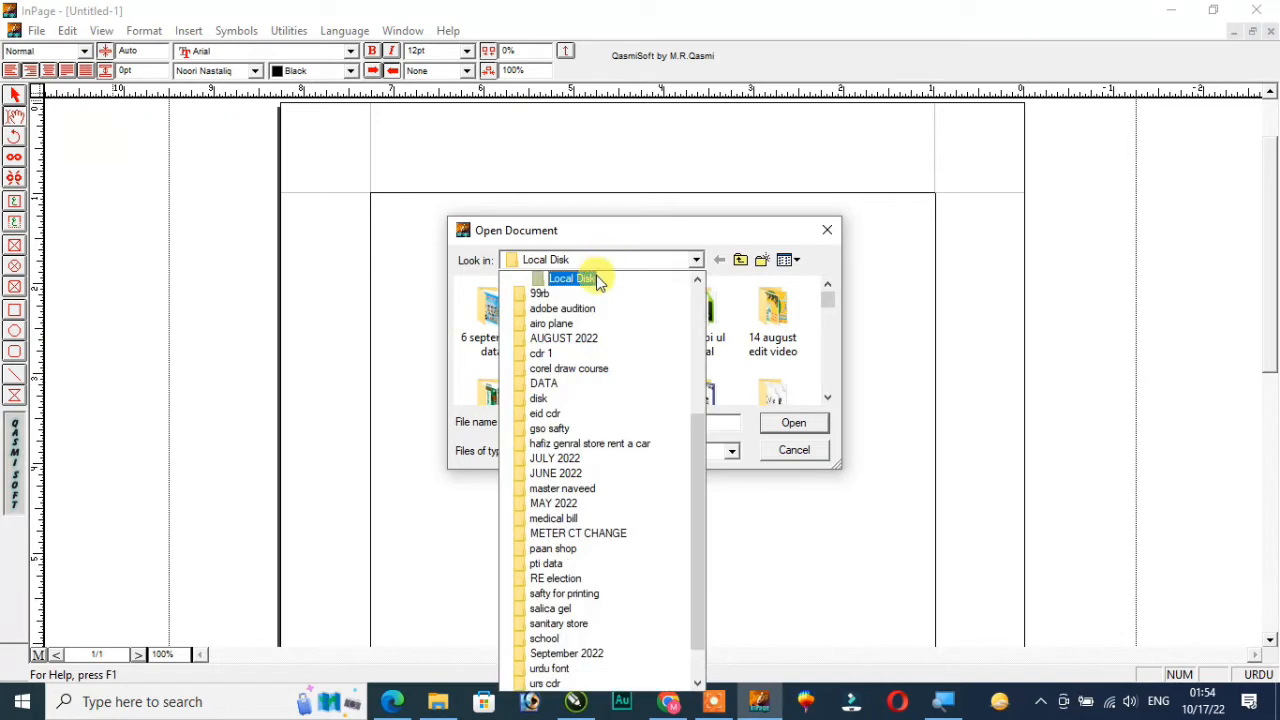
scroll(590, 355, "up", 5)
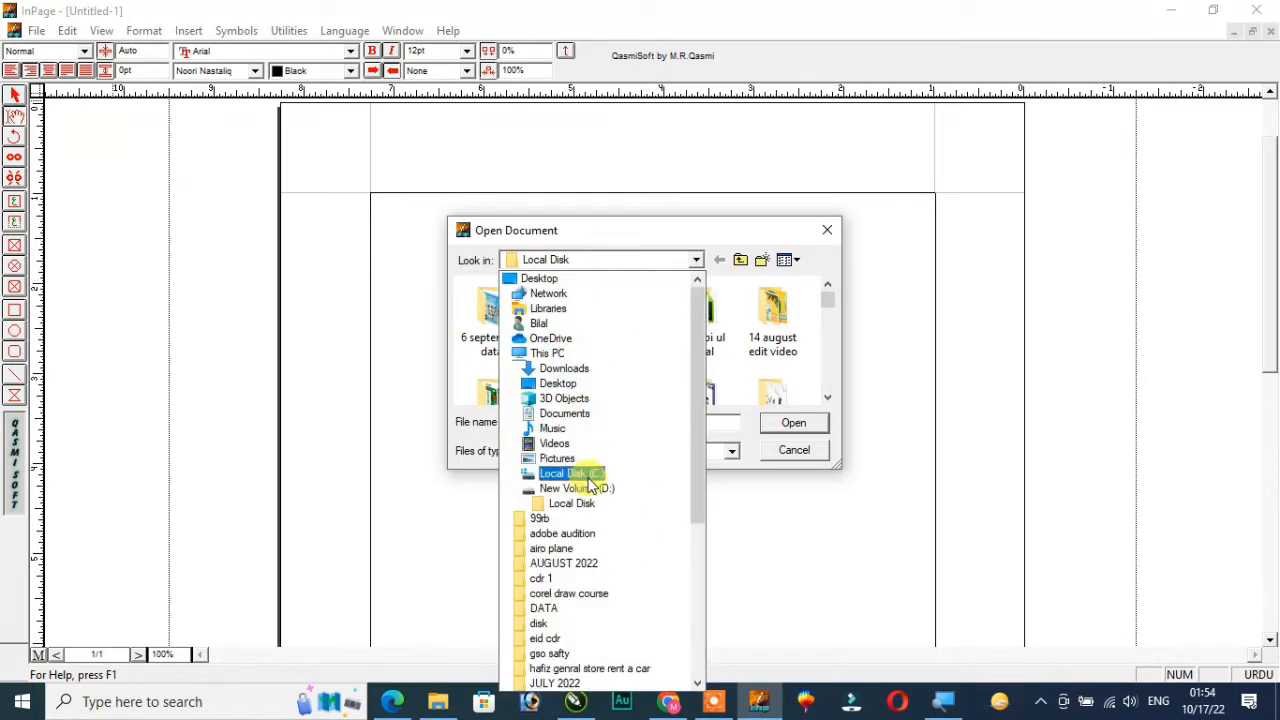
left_click(558, 384)
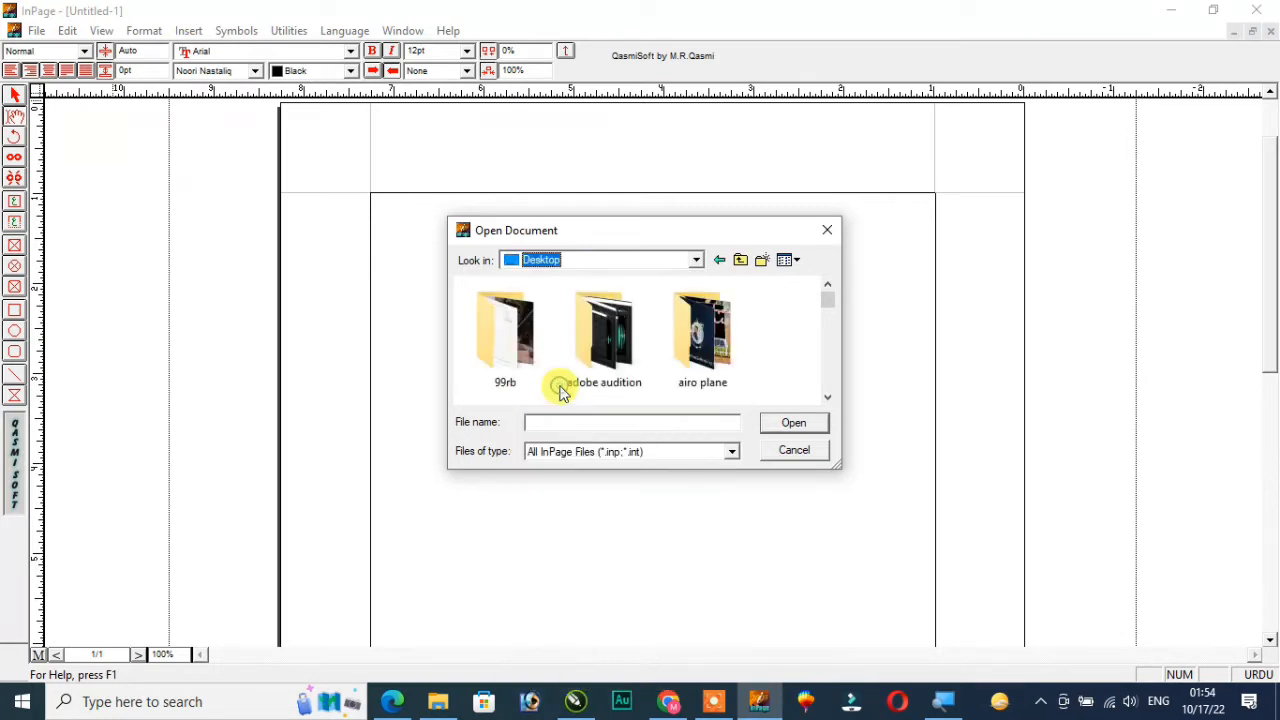
scroll(622, 338, "down", 2)
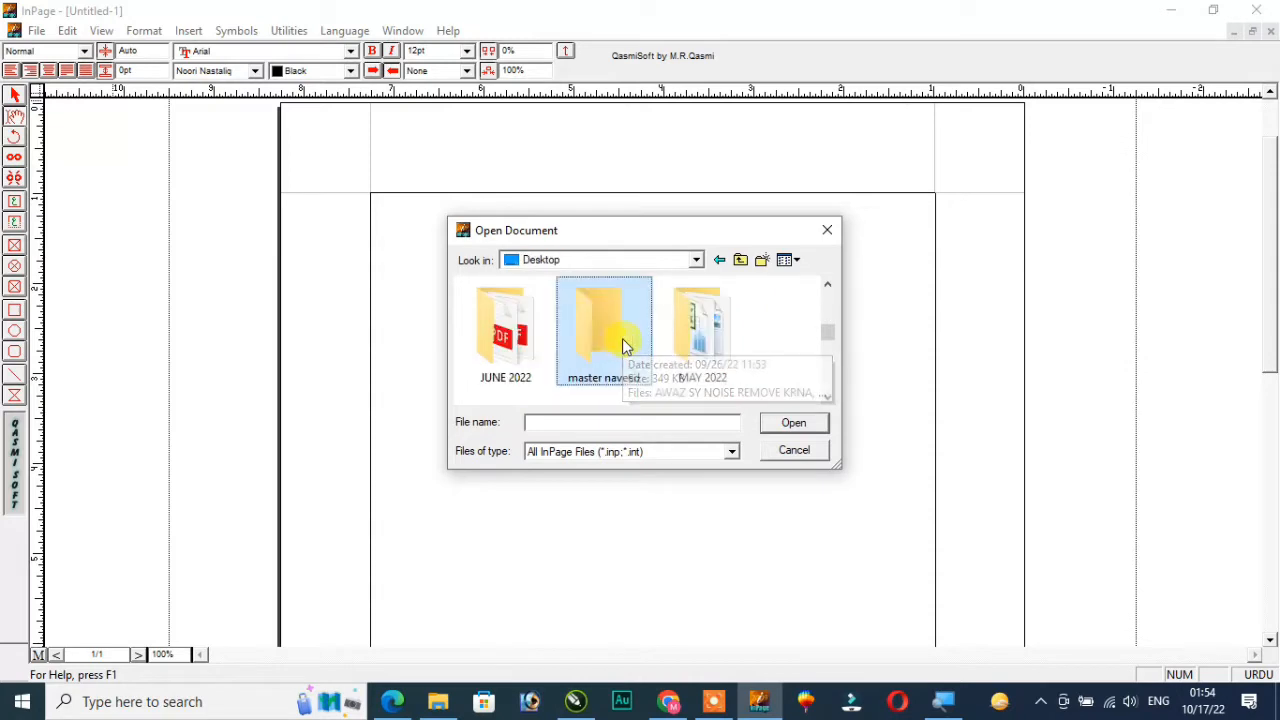
double_click(622, 338)
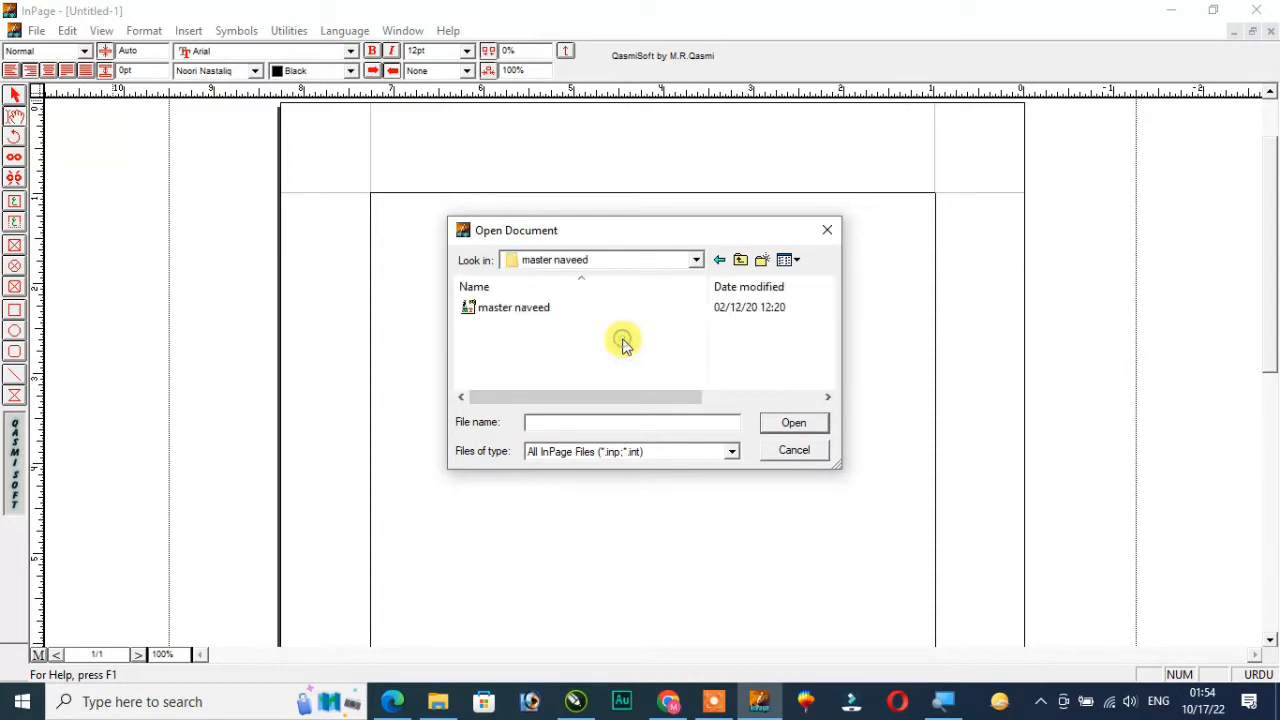
left_click(500, 307)
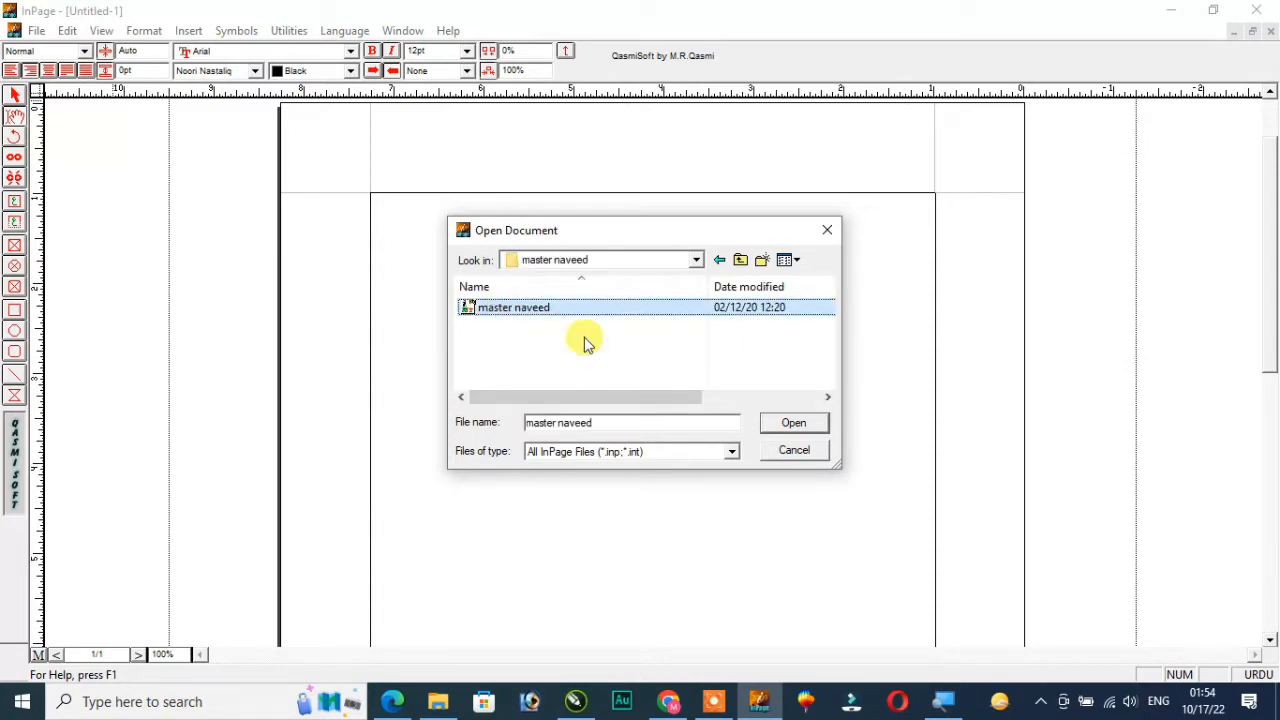
left_click(797, 424)
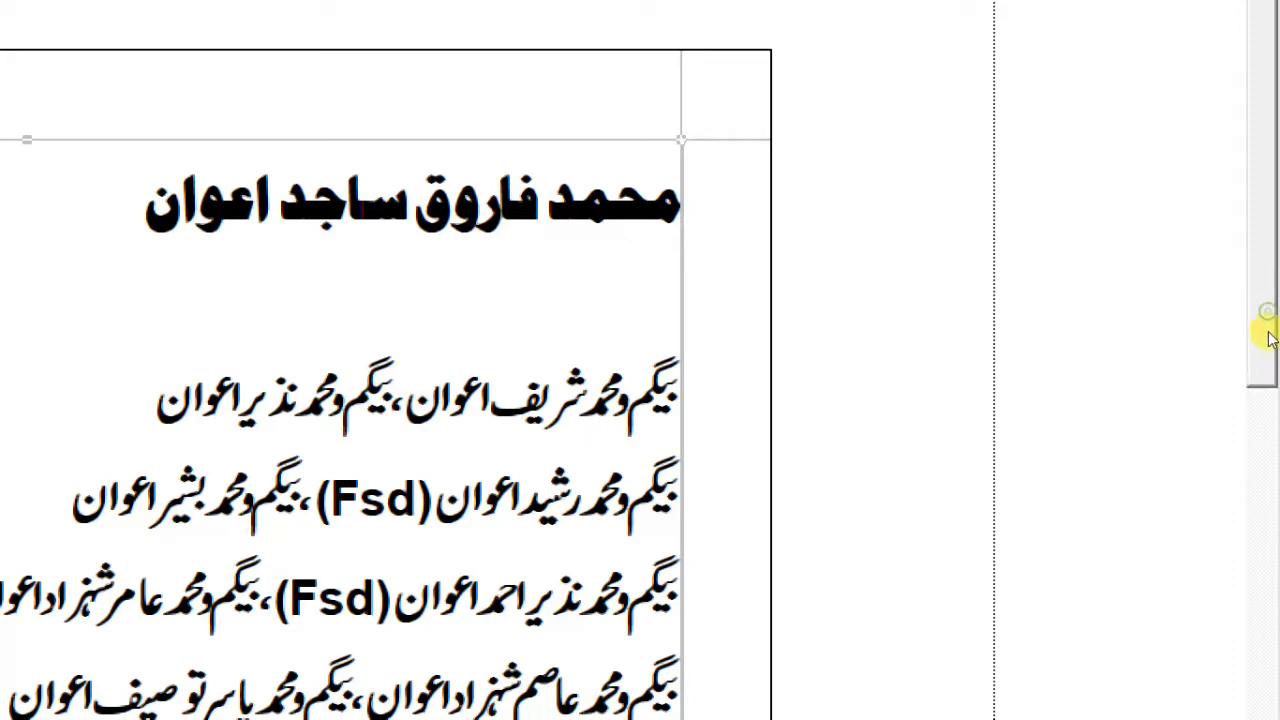
Look through the Urdu text of the document, from the heading down to the date lines and back to the page's start
scroll(1260, 345, "down", 3)
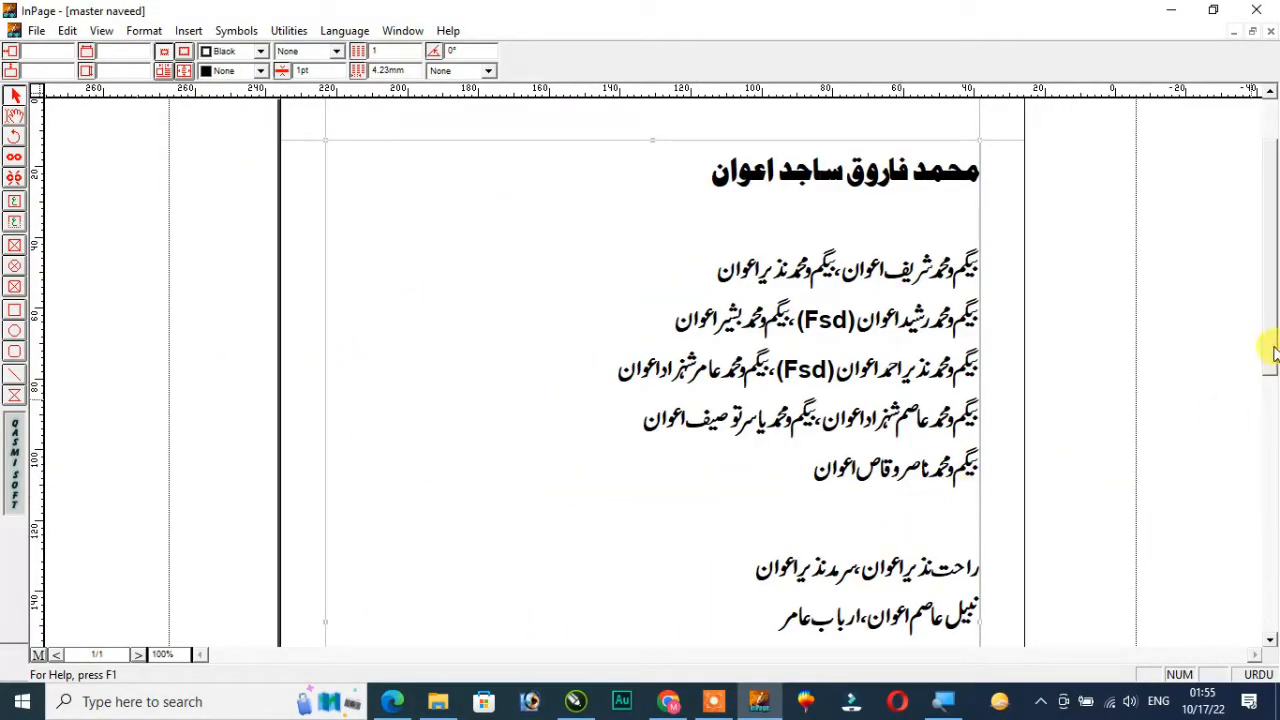
scroll(1260, 430, "down", 3)
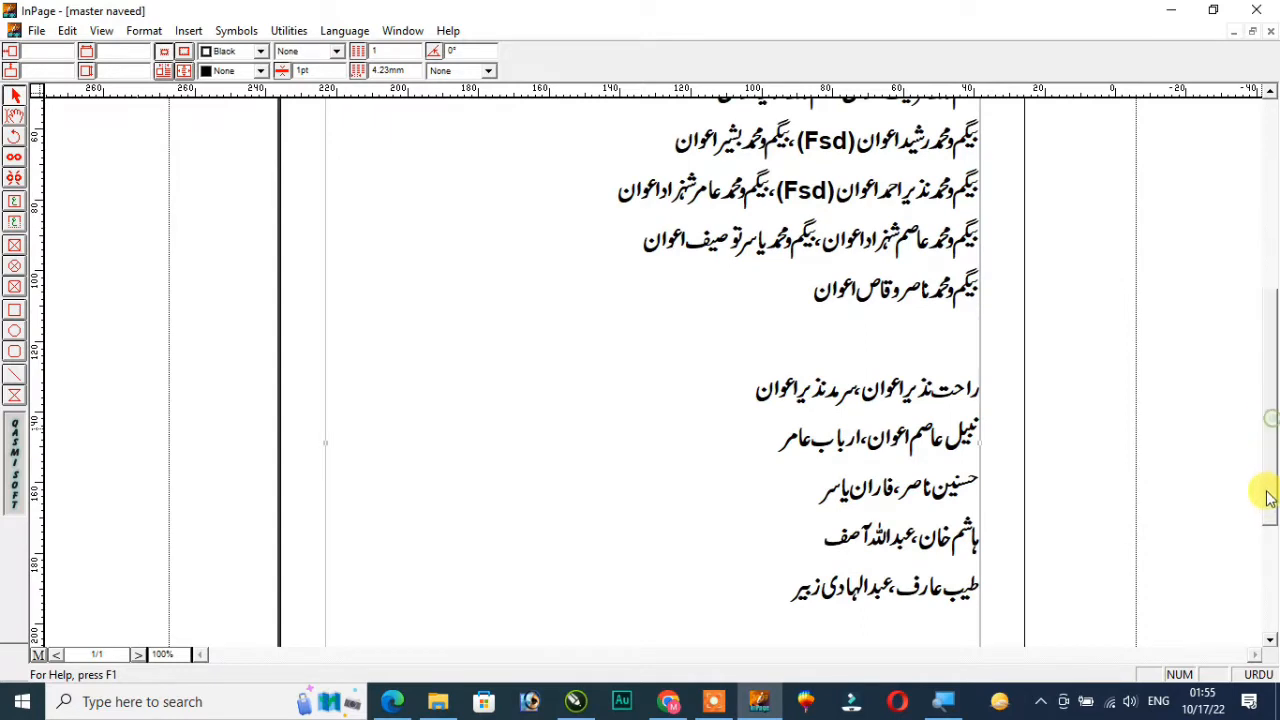
scroll(1266, 490, "down", 3)
scroll(1262, 528, "down", 2)
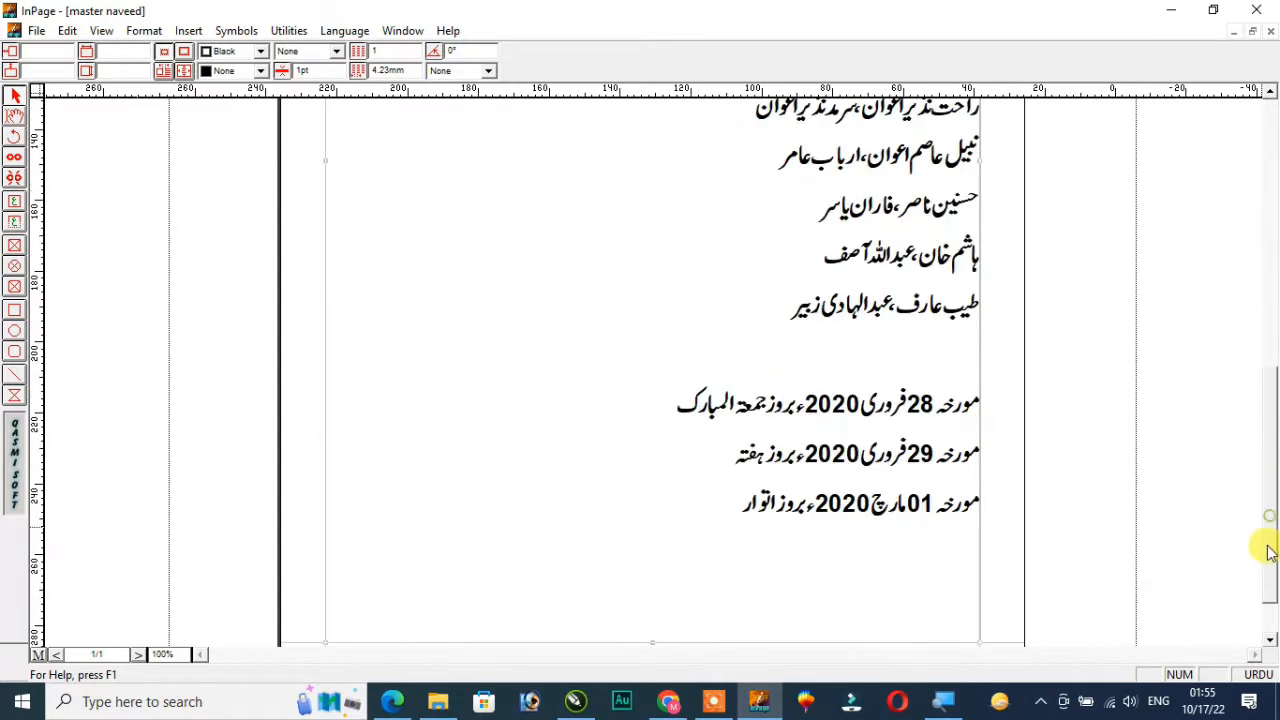
scroll(1266, 545, "down", 1)
scroll(1268, 515, "up", 2)
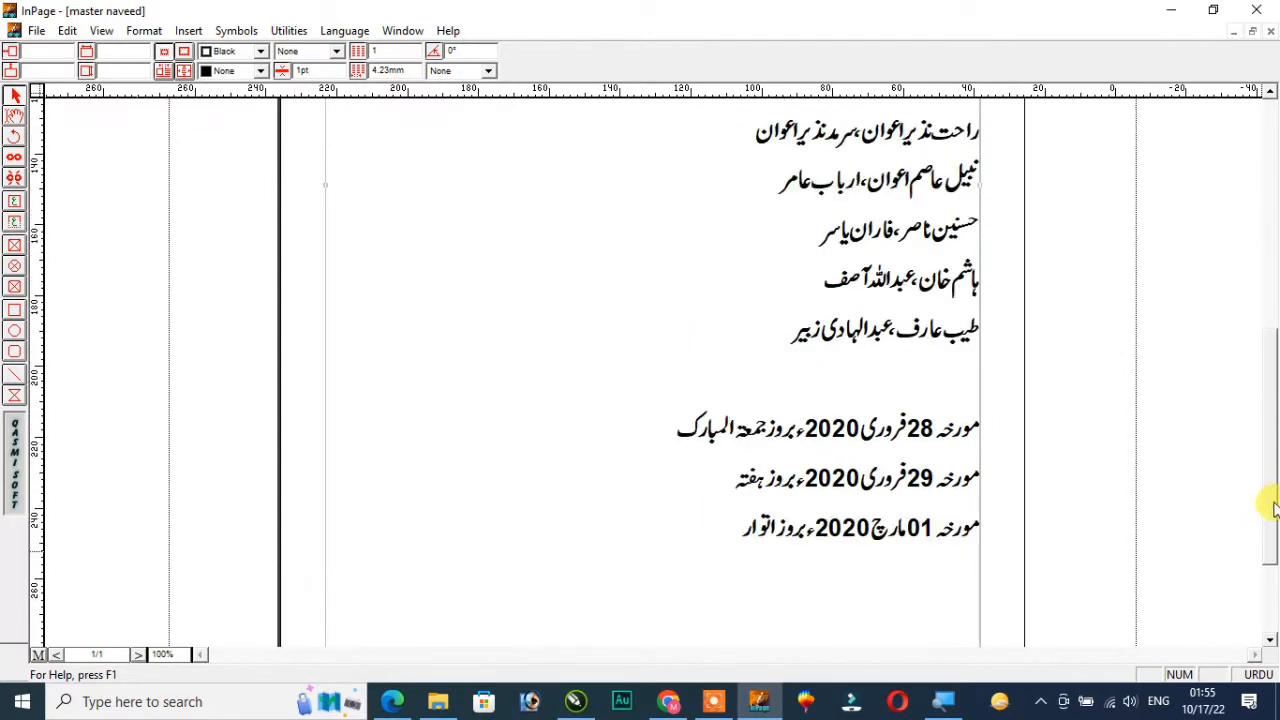
scroll(1268, 490, "up", 1)
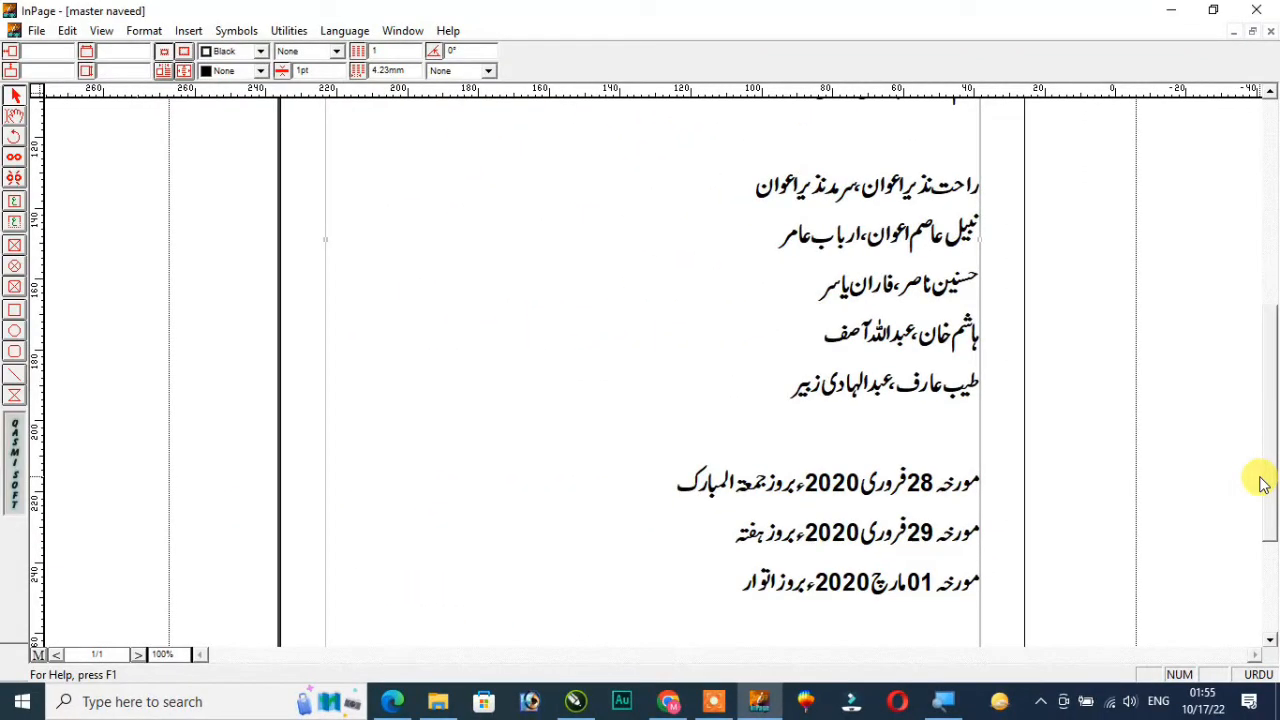
left_click_drag(1268, 500, 1270, 284)
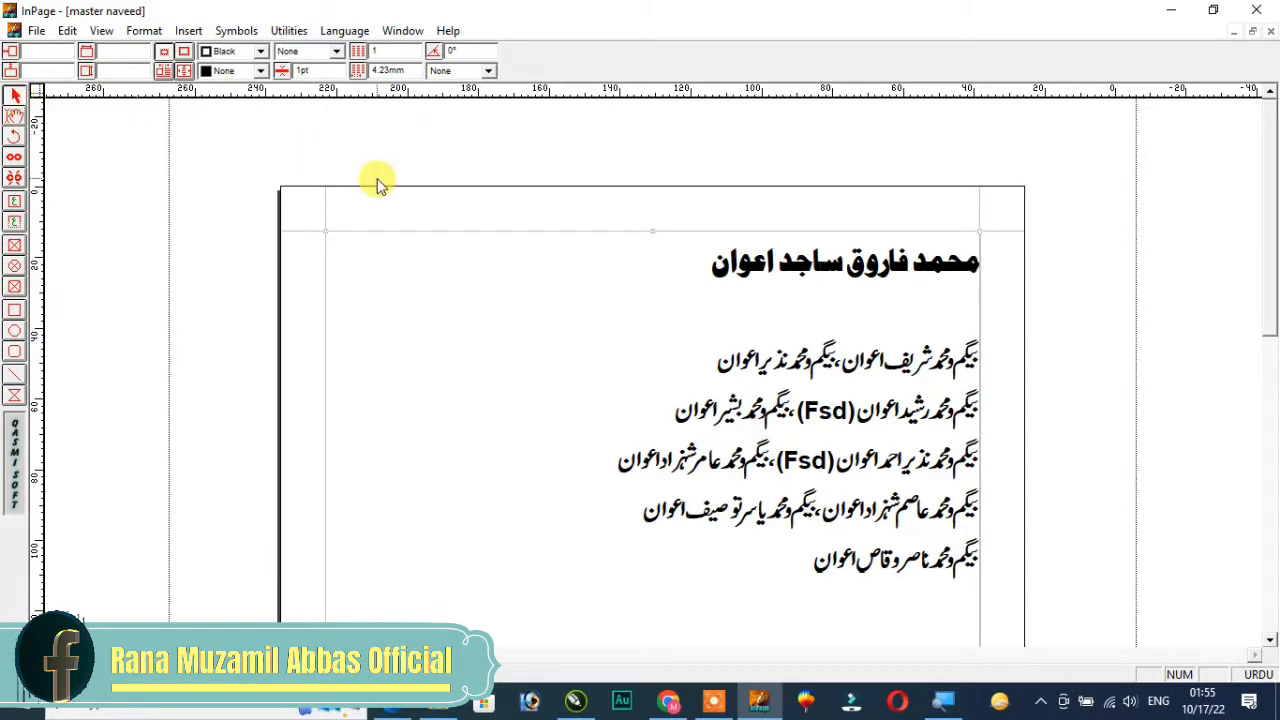
Copy the text box containing the page's Urdu text to the clipboard
right_click(528, 210)
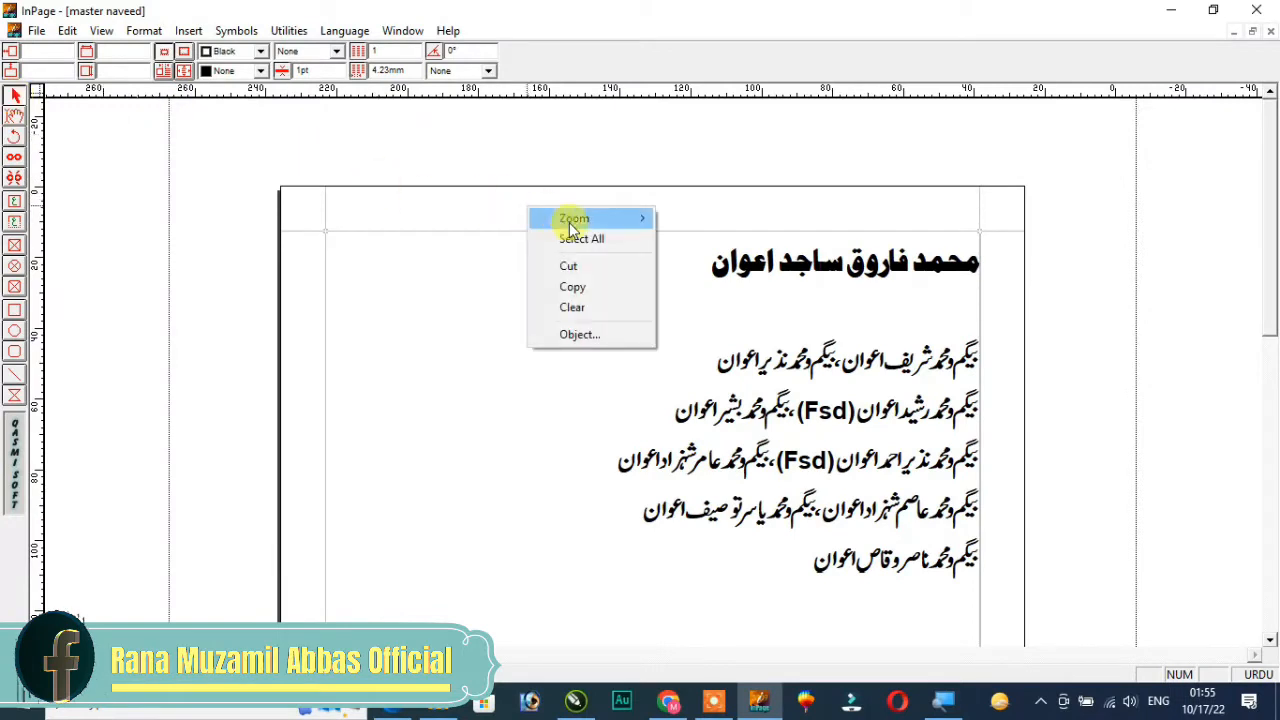
left_click(495, 251)
right_click(497, 251)
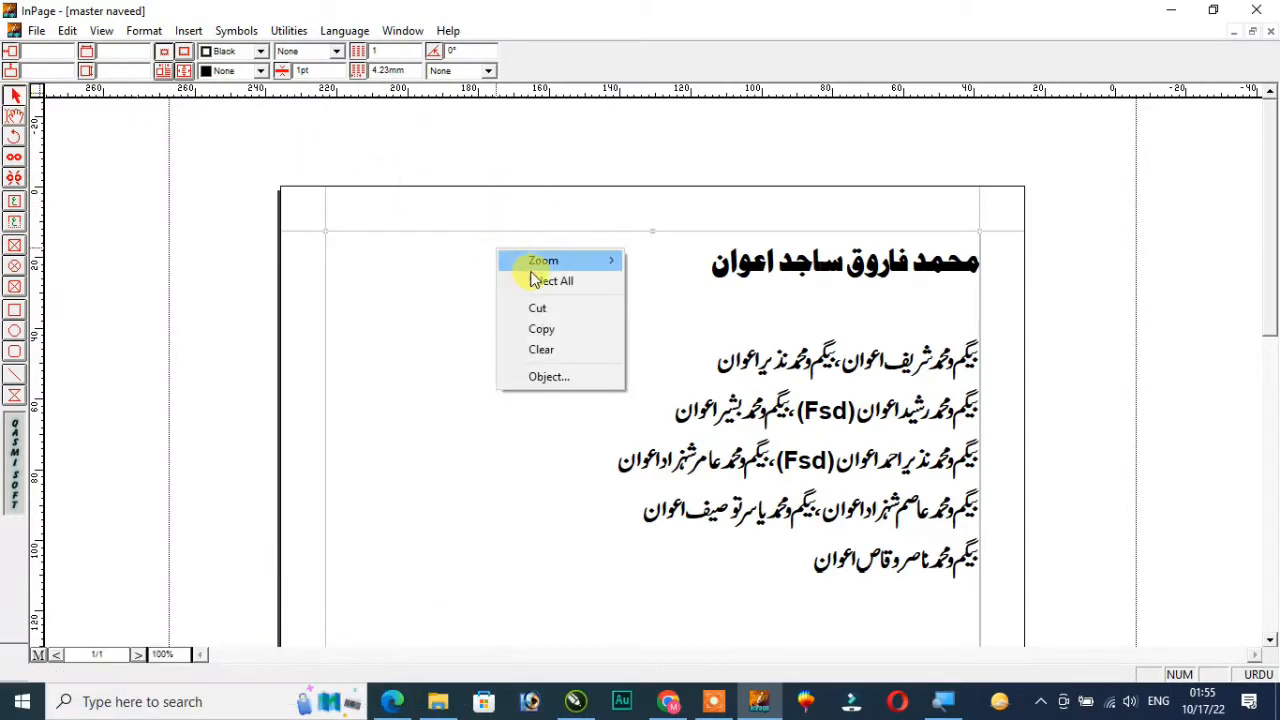
right_click(536, 277)
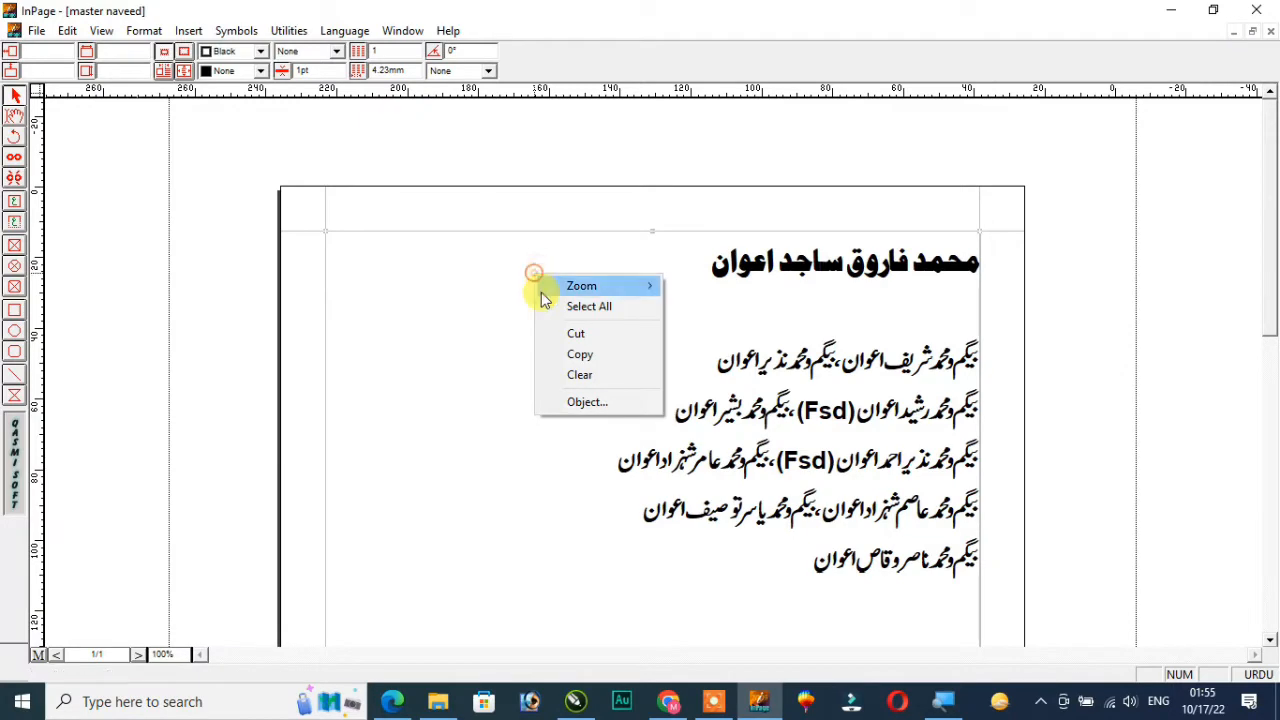
left_click(585, 356)
Switch to CorelDRAW and paste the copied InPage text into cdr file.cmx
left_click(573, 700)
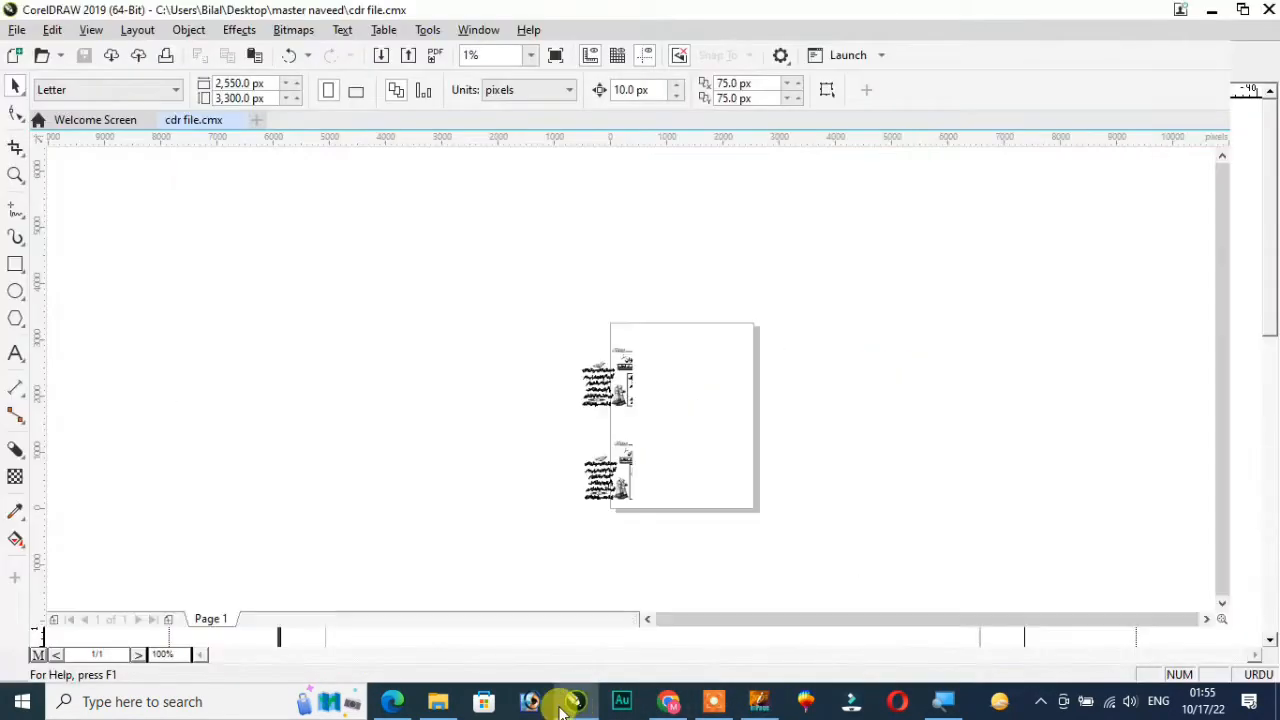
right_click(112, 238)
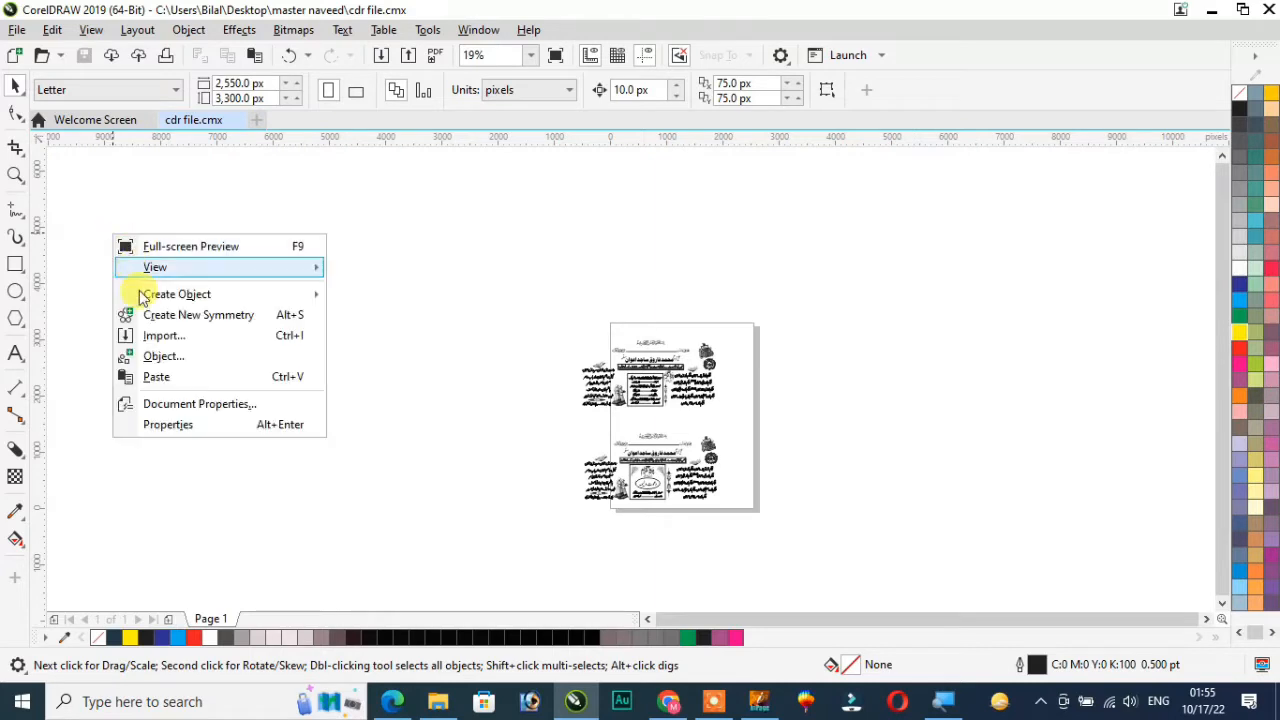
left_click(158, 378)
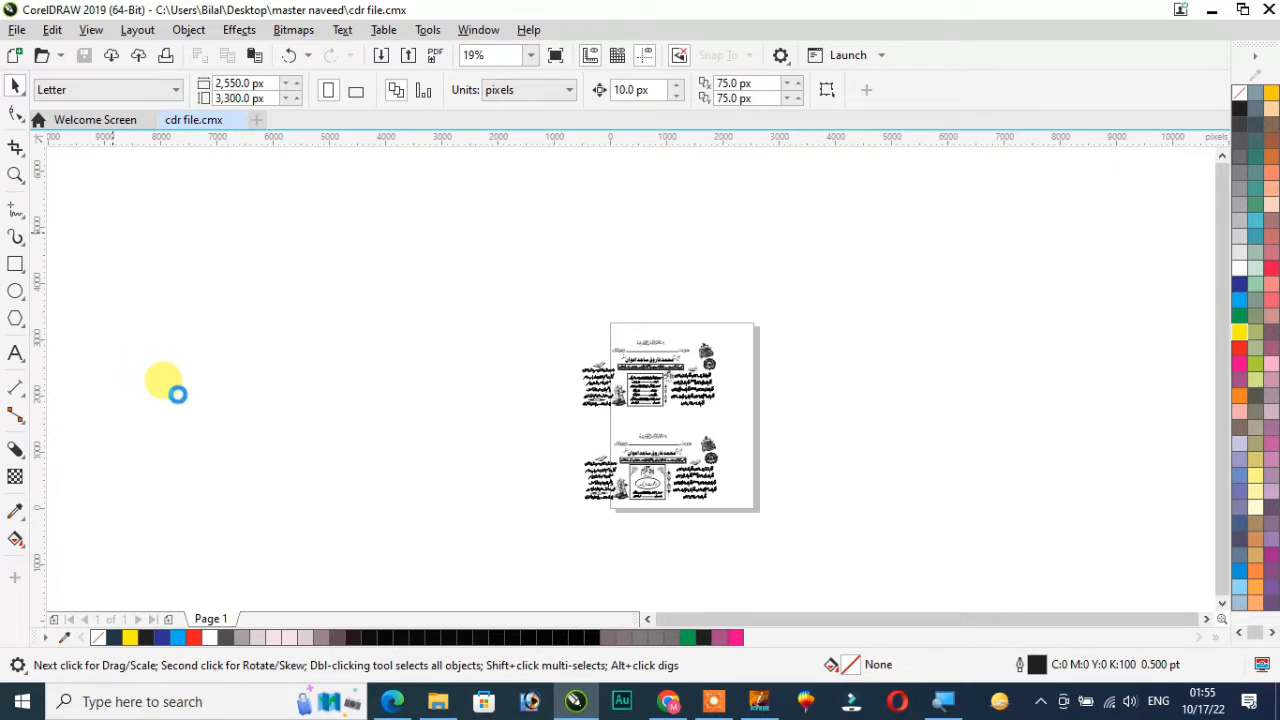
mouse_move(580, 705)
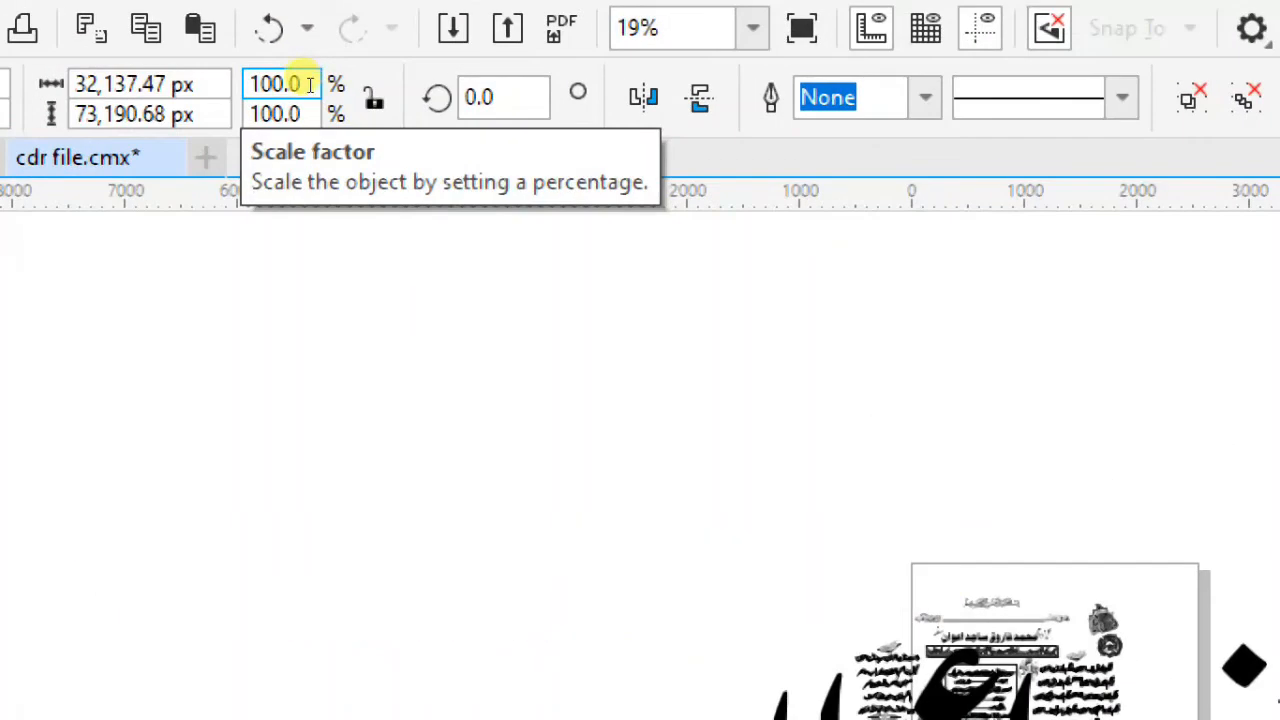
Scale the pasted Urdu text down to 2% in both width and height
left_click_drag(309, 83, 240, 80)
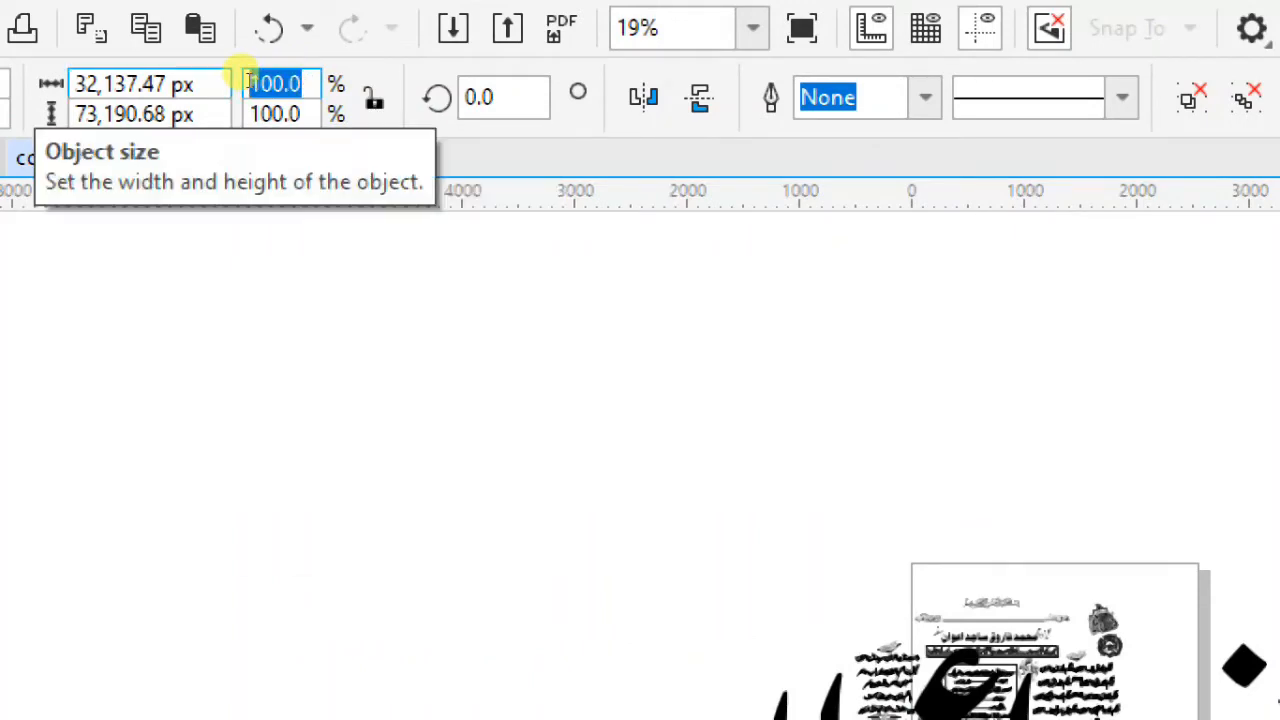
type("2")
key("Tab")
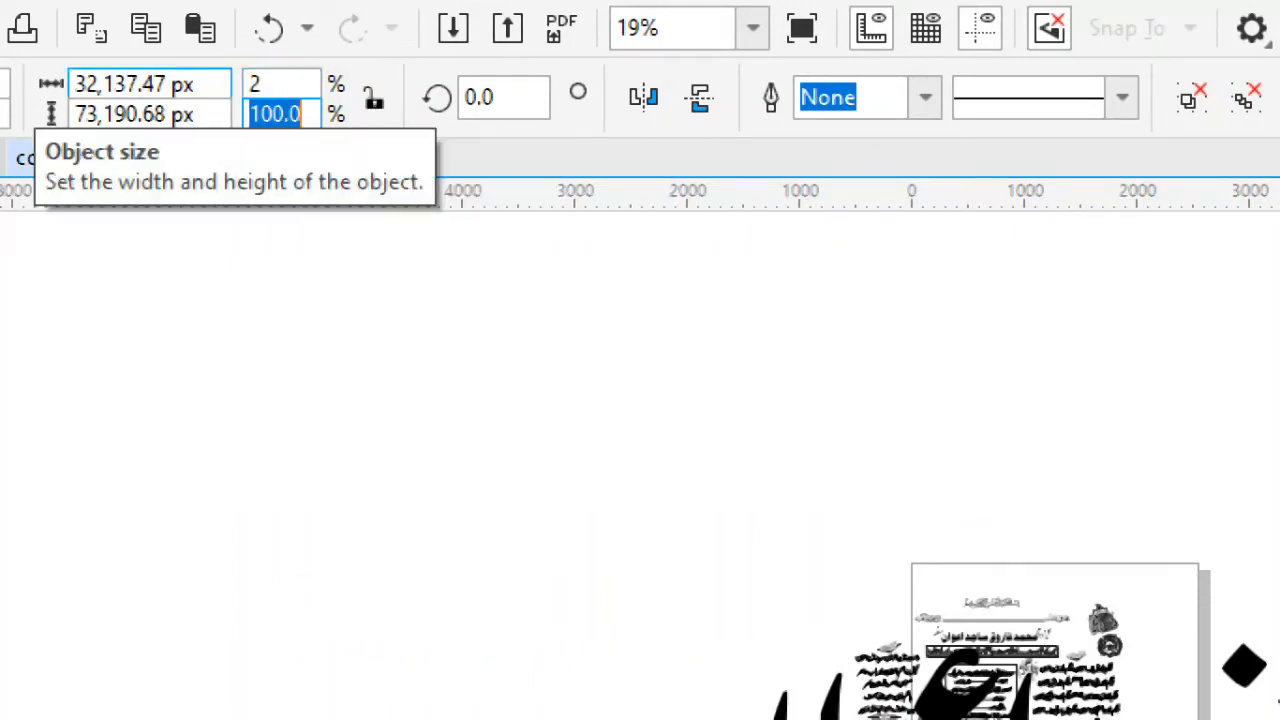
type("2")
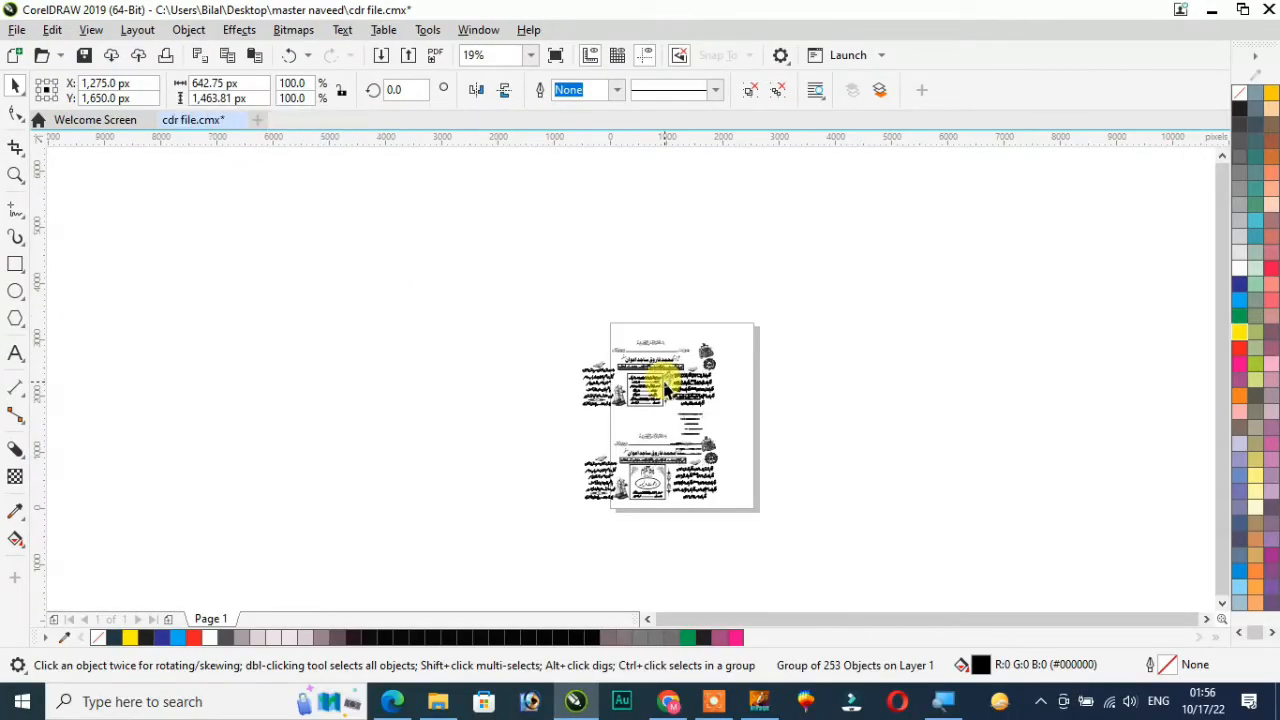
Move the scaled-down Urdu text group off the wedding cards to the empty area beside the page
left_click(685, 428, "ctrl")
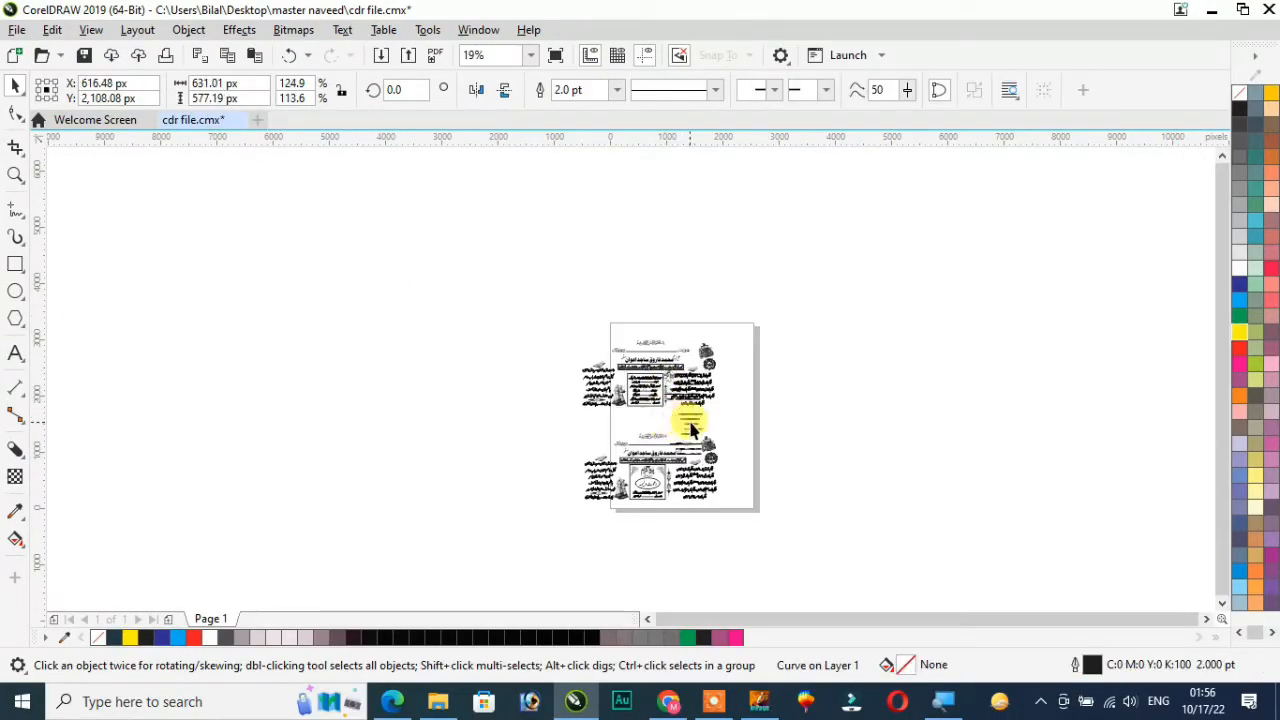
scroll(689, 422, "up", 1)
left_click(688, 421)
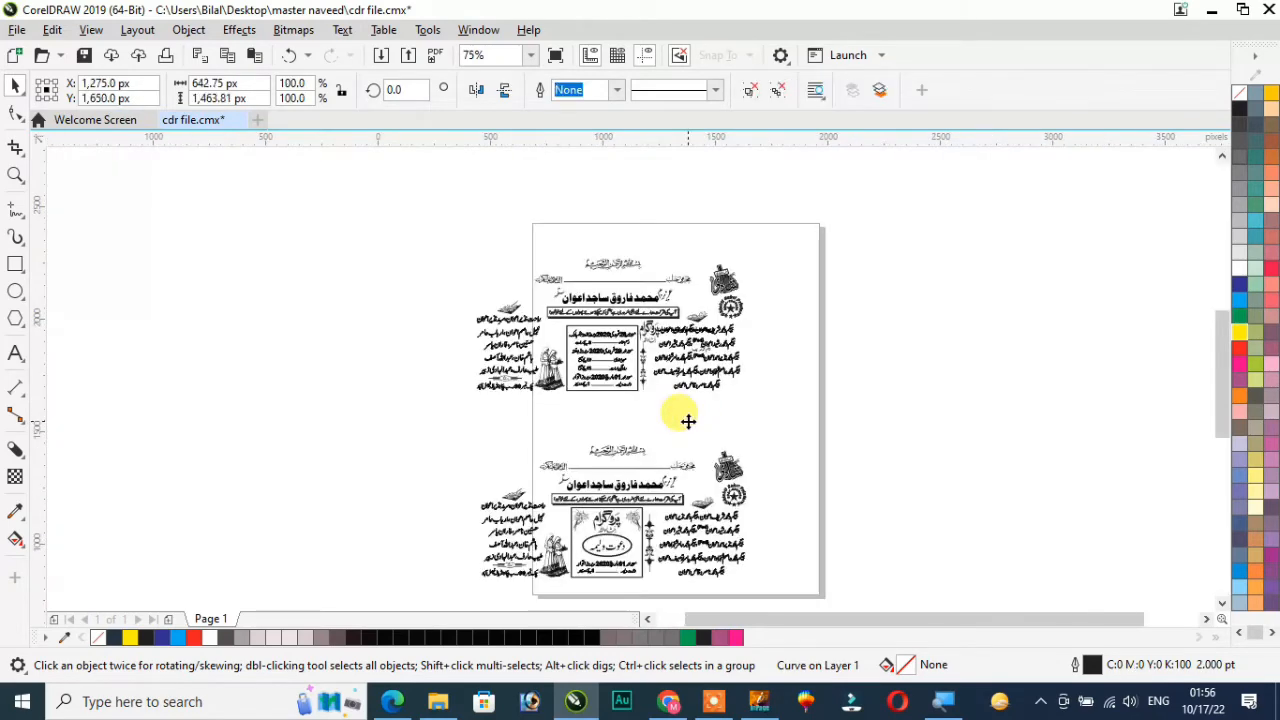
scroll(689, 421, "up", 1)
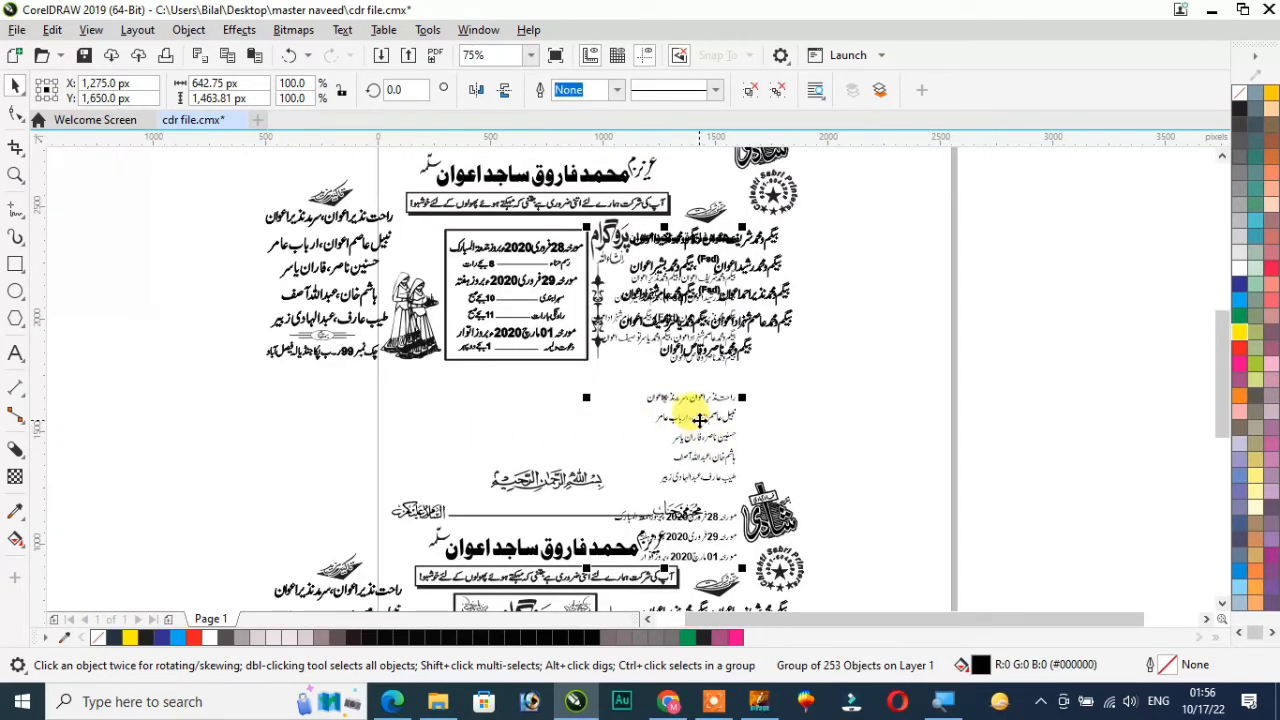
left_click_drag(699, 420, 132, 364)
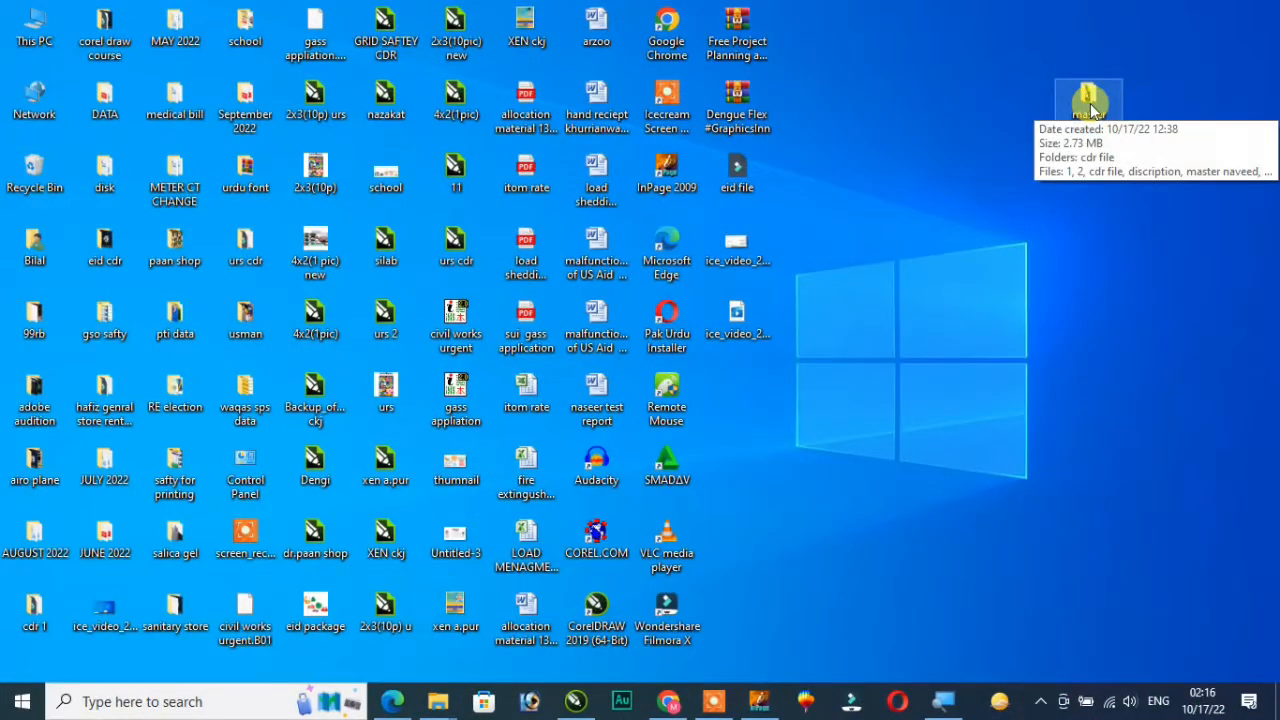
Extract the "cdr file free" archive in place inside the "cdr file" subfolder of "master naveed", entering the archive password
double_click(1090, 104)
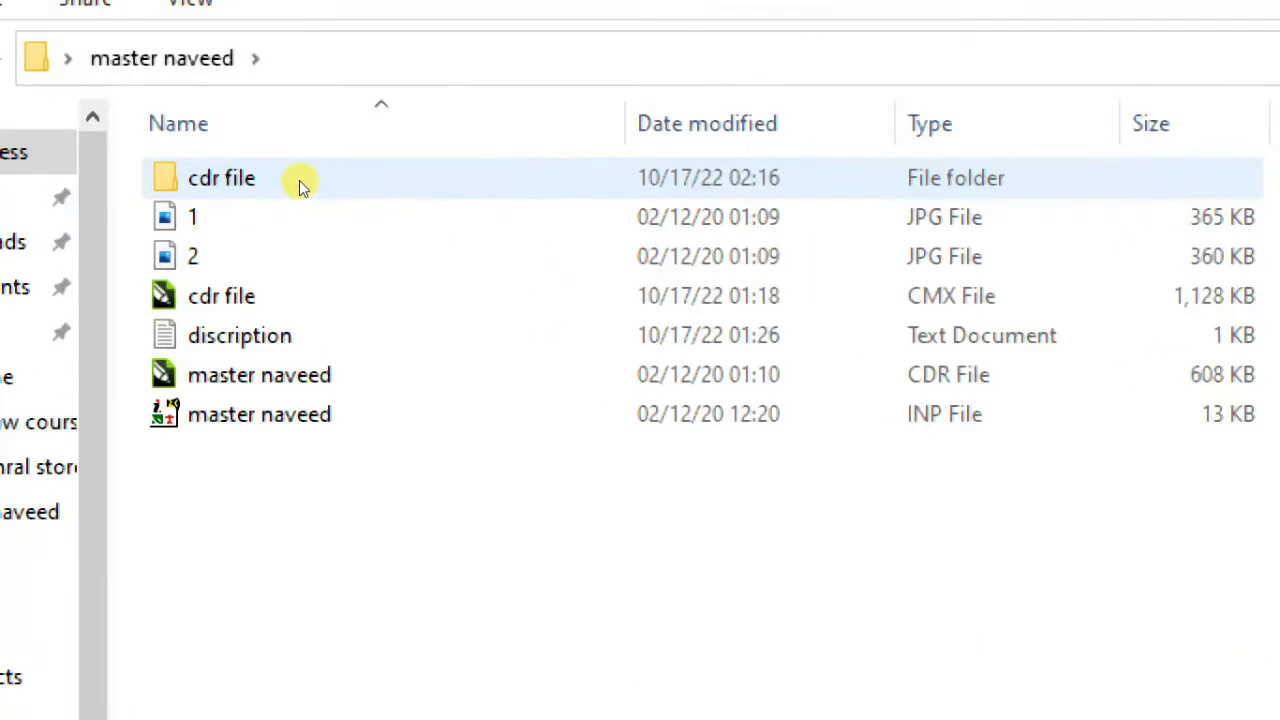
double_click(303, 187)
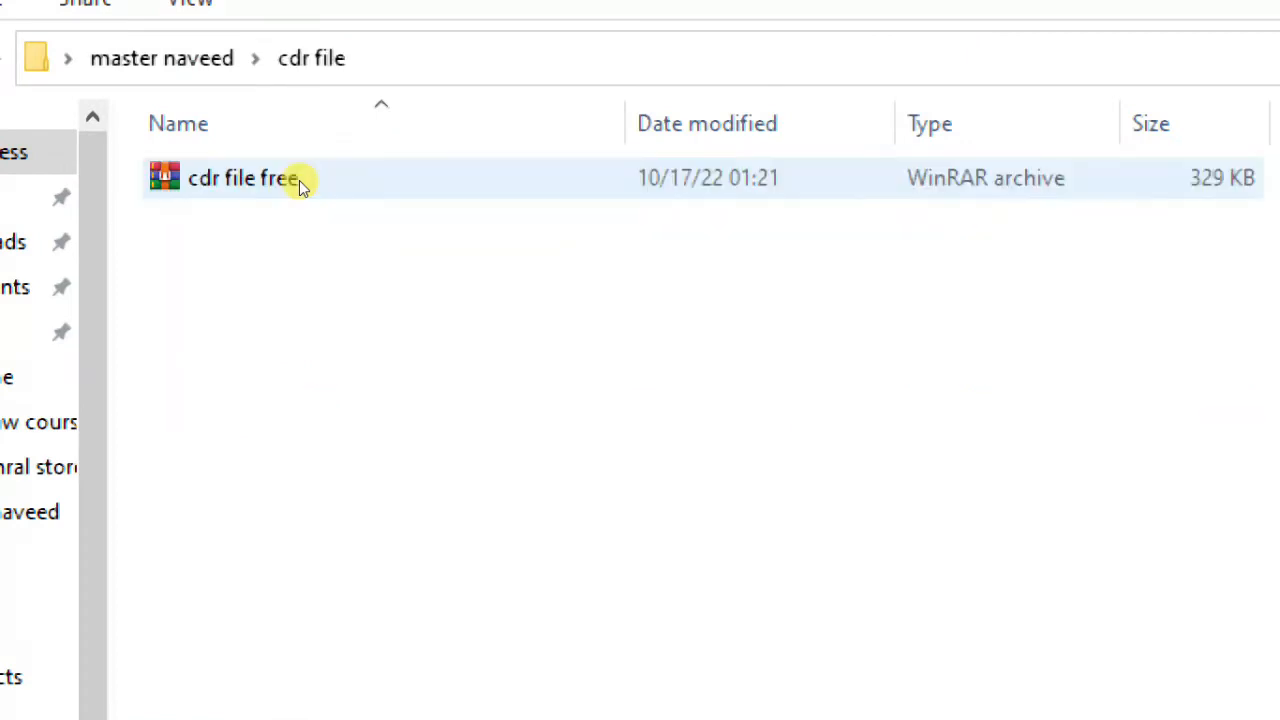
left_click(287, 183)
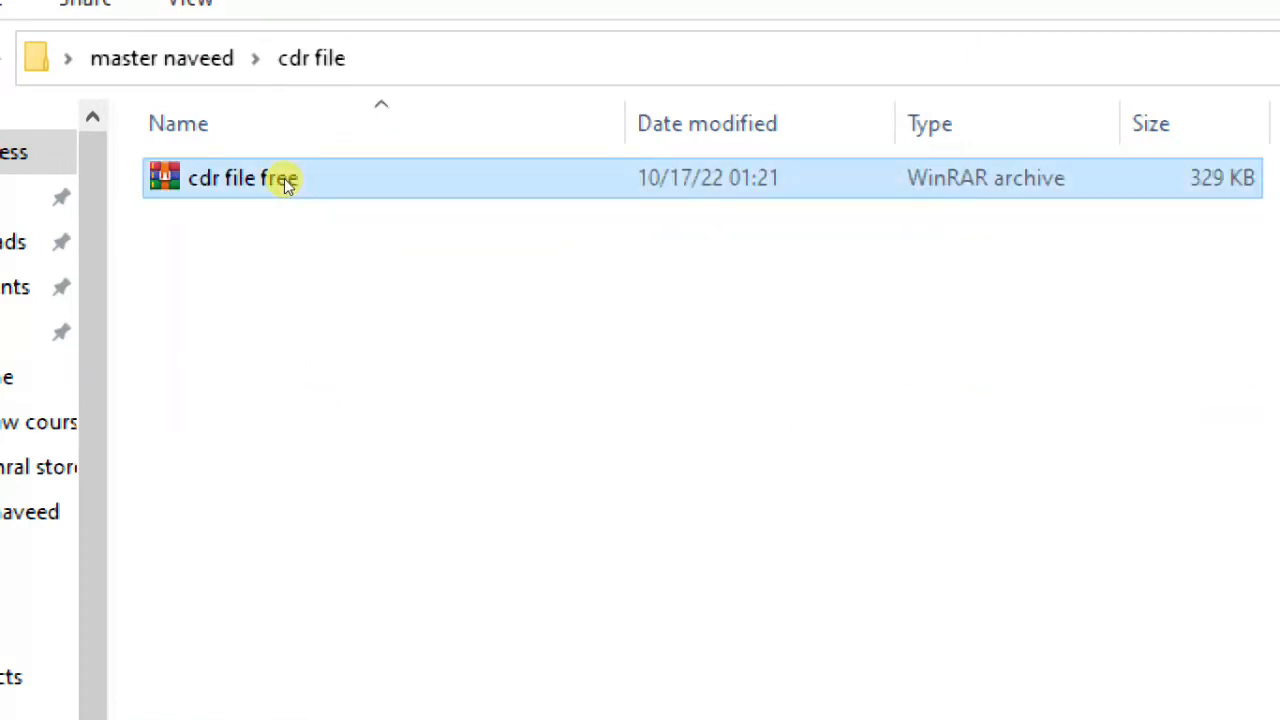
right_click(279, 178)
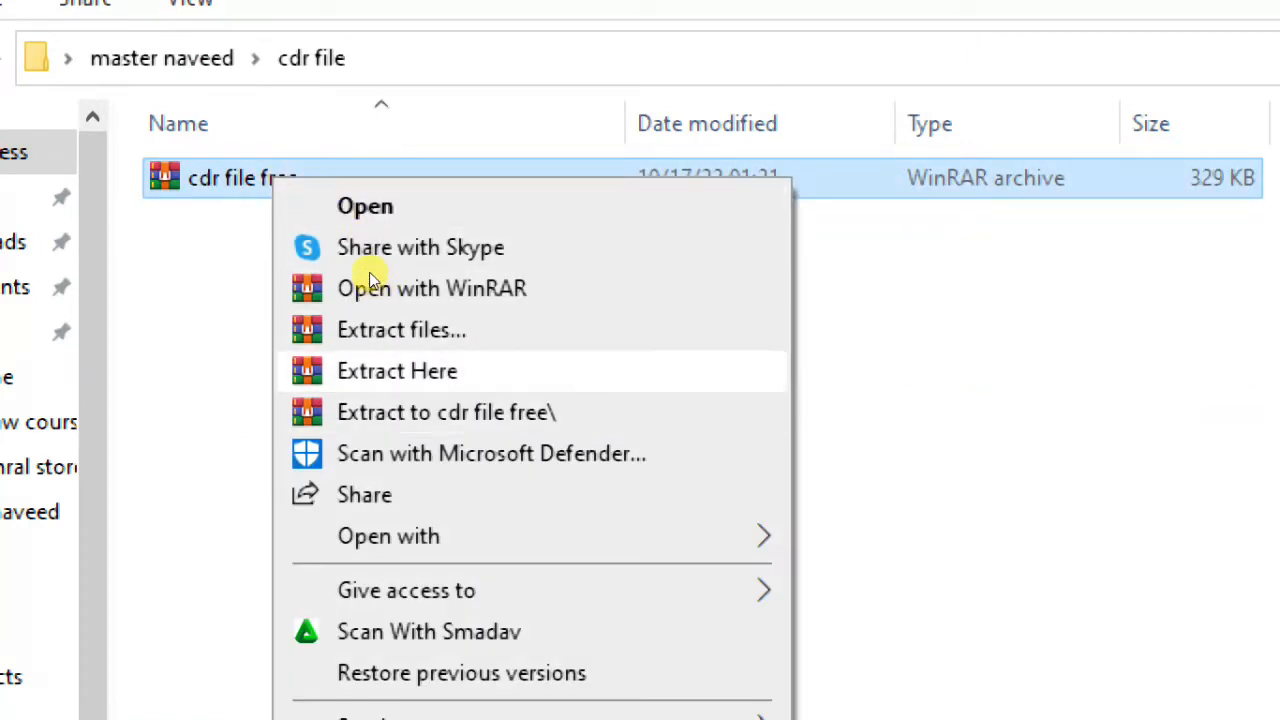
left_click(374, 371)
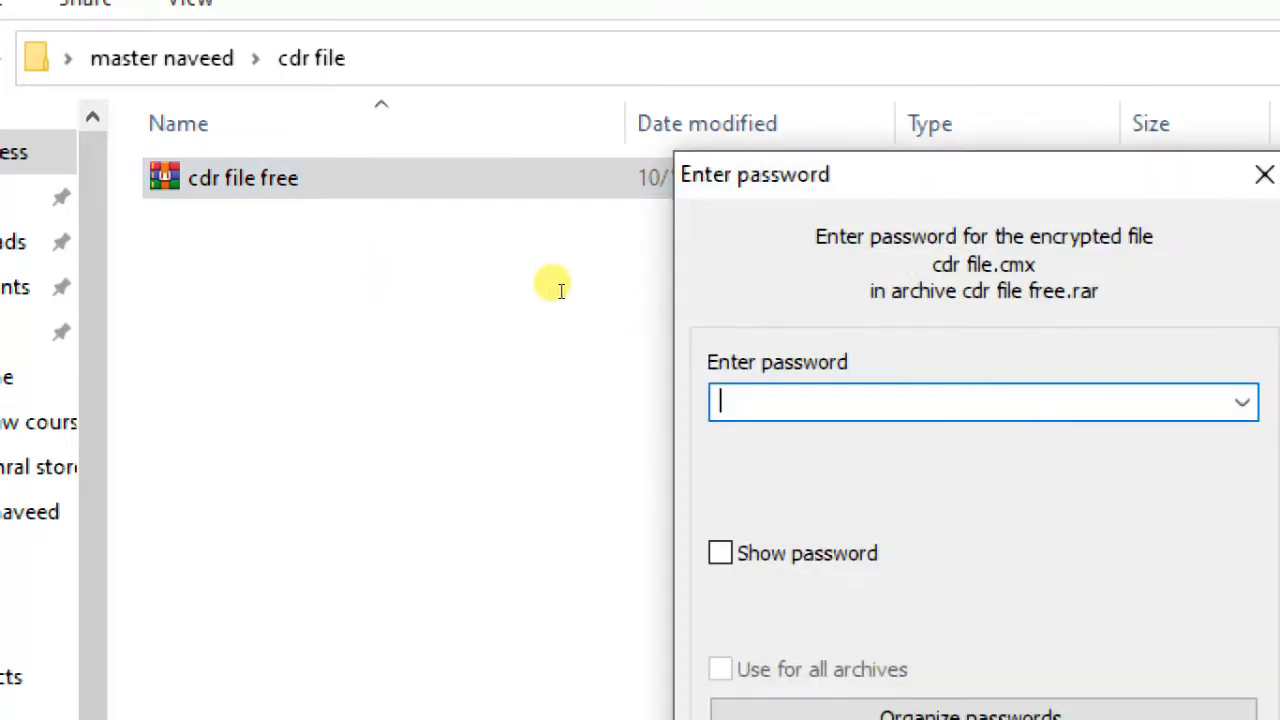
type("•")
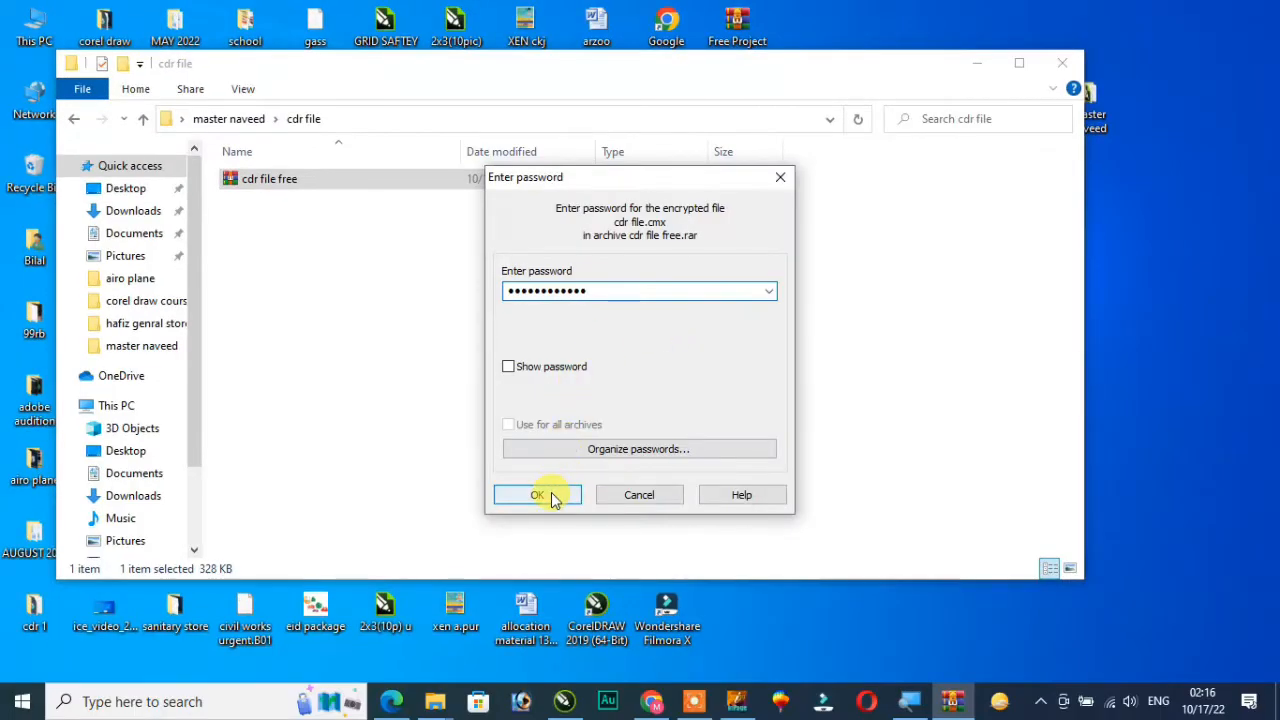
left_click(540, 494)
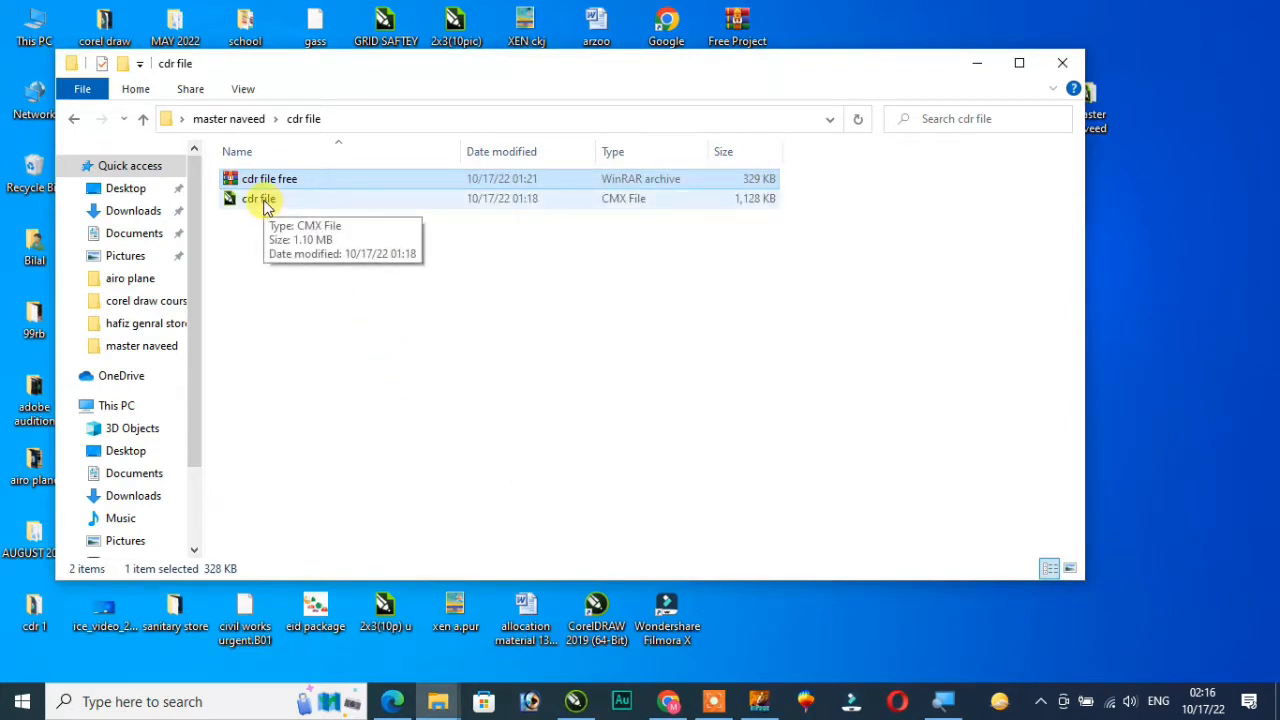
Bring the extracted "cdr file" into the CorelDRAW drawing and move its card designs to an empty area
left_click_drag(265, 203, 682, 495)
mouse_move(697, 556)
left_mouse_down()
mouse_move(677, 537)
mouse_move(688, 551)
left_mouse_up()
scroll(695, 549, "down", 3)
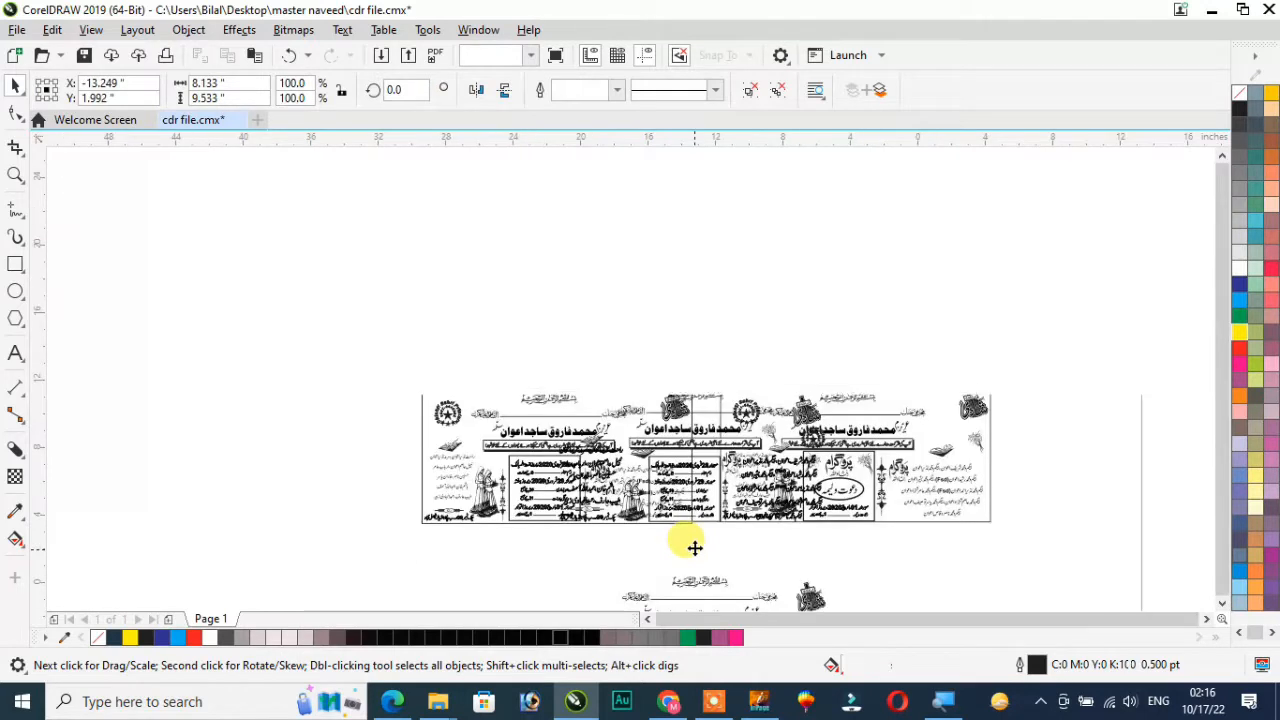
left_click_drag(691, 549, 399, 382)
Examine the imported wedding card designs up close, from the programme dates to the names and headings
key("z")
left_click_drag(318, 292, 485, 457)
scroll(633, 338, "up", 2)
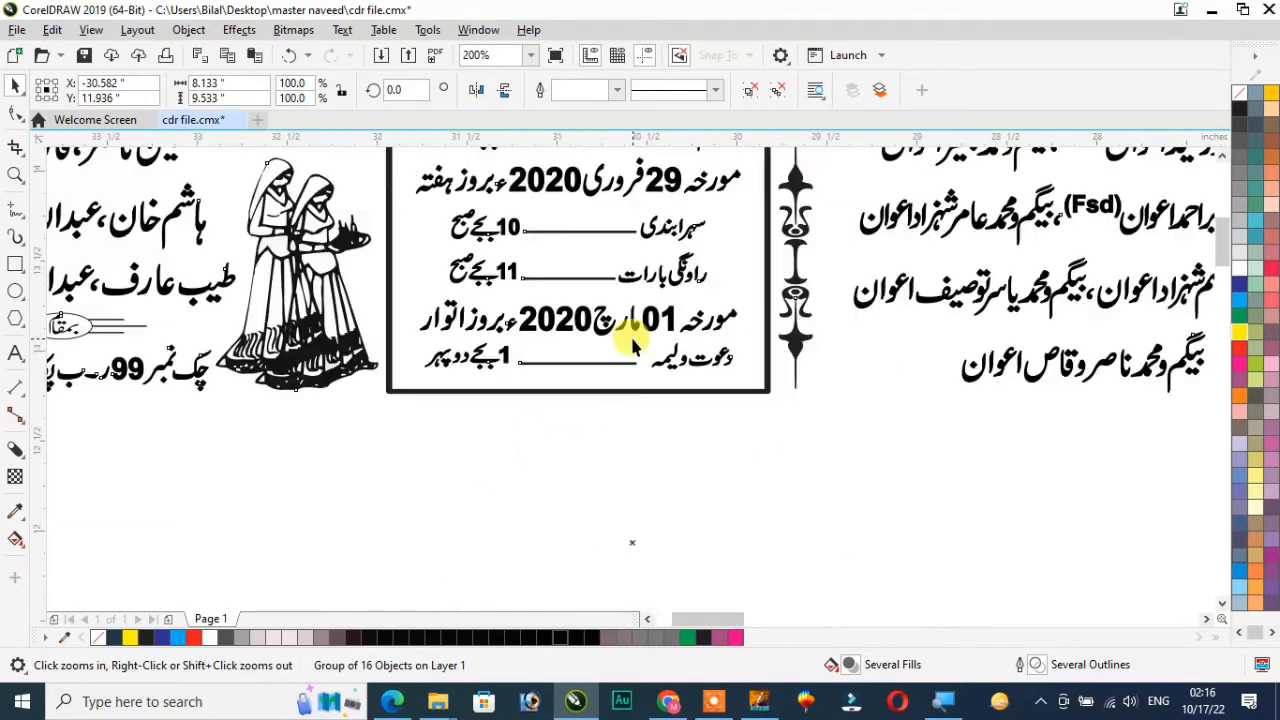
scroll(634, 342, "down", 2)
scroll(609, 514, "up", 1)
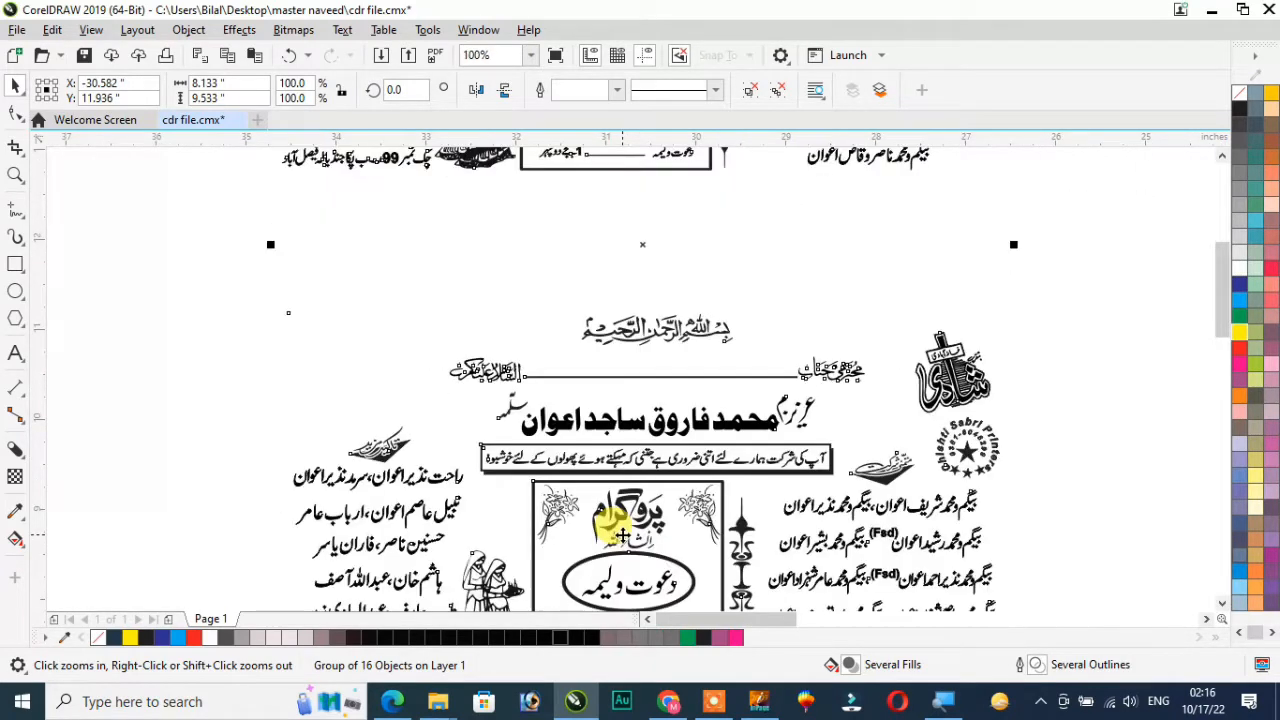
scroll(609, 529, "down", 2)
scroll(605, 515, "down", 1)
left_click_drag(500, 366, 698, 586)
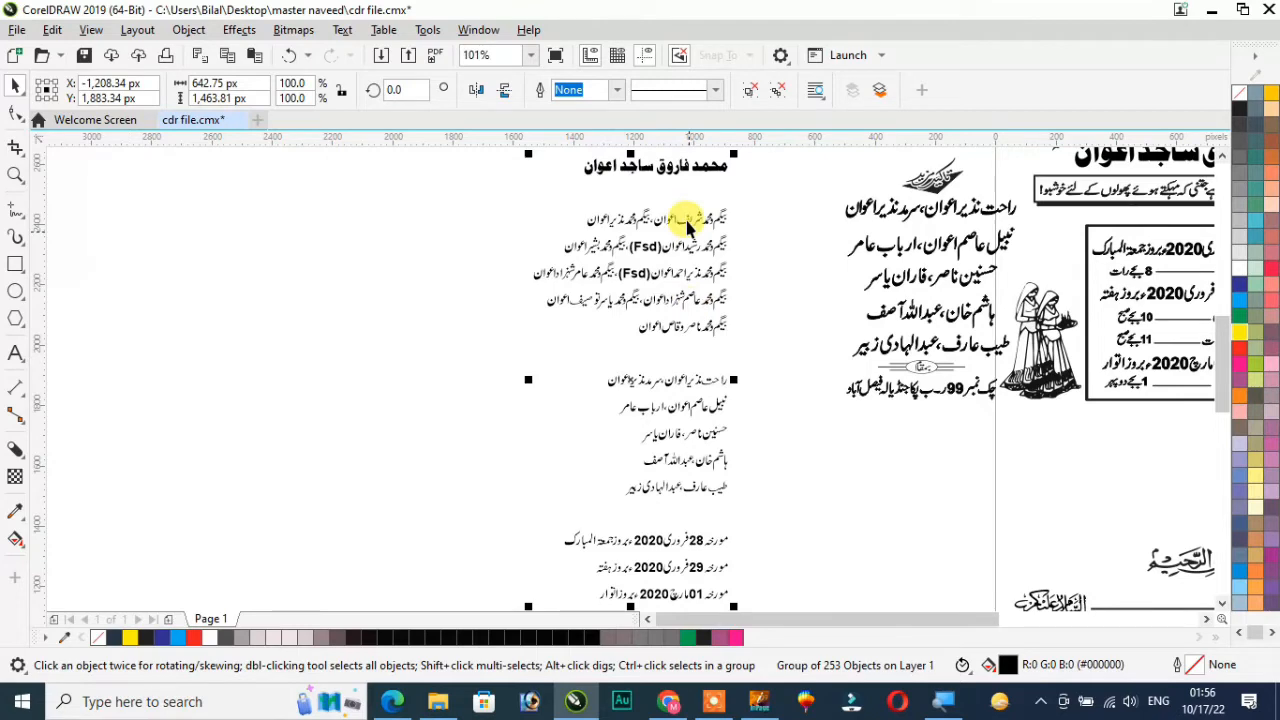
Convert the pasted Urdu text group beside the cards to curves and ungroup it
scroll(665, 325, "up", 2)
scroll(665, 325, "down", 2)
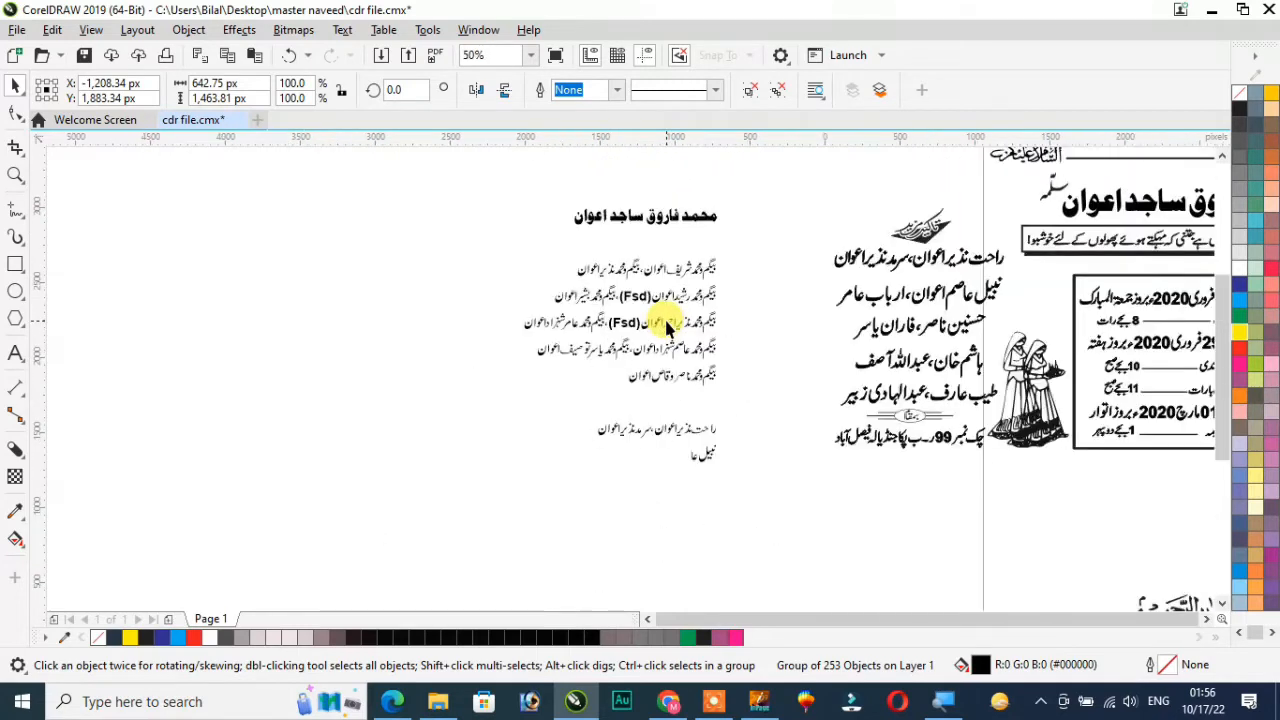
scroll(666, 420, "down", 2)
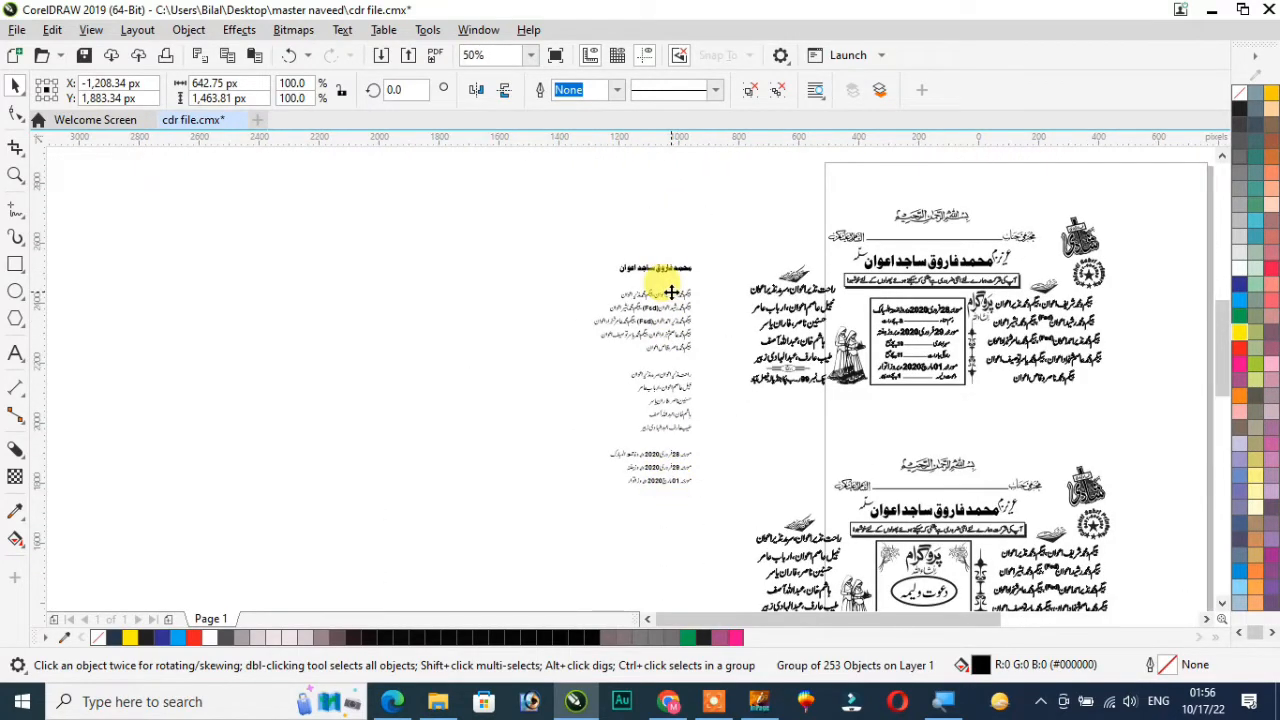
scroll(668, 292, "up", 2)
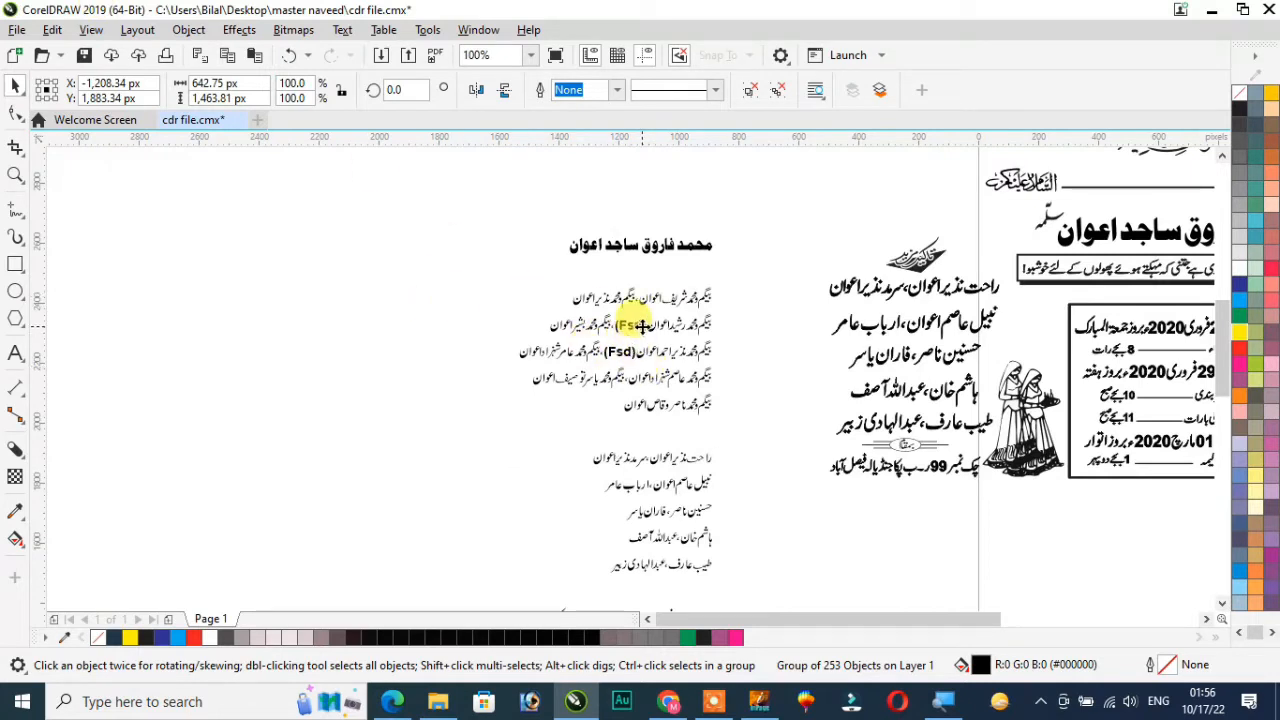
left_click(641, 326)
key("ctrl+q")
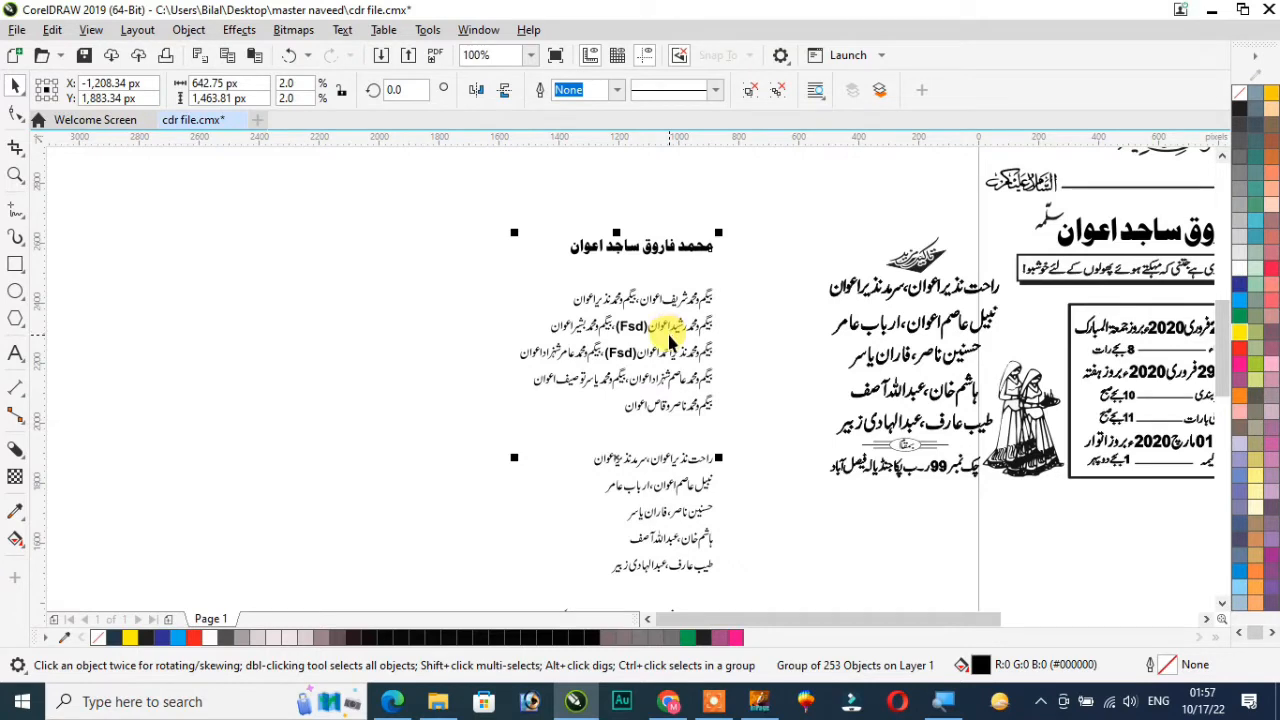
key("z")
left_click_drag(443, 247, 763, 420)
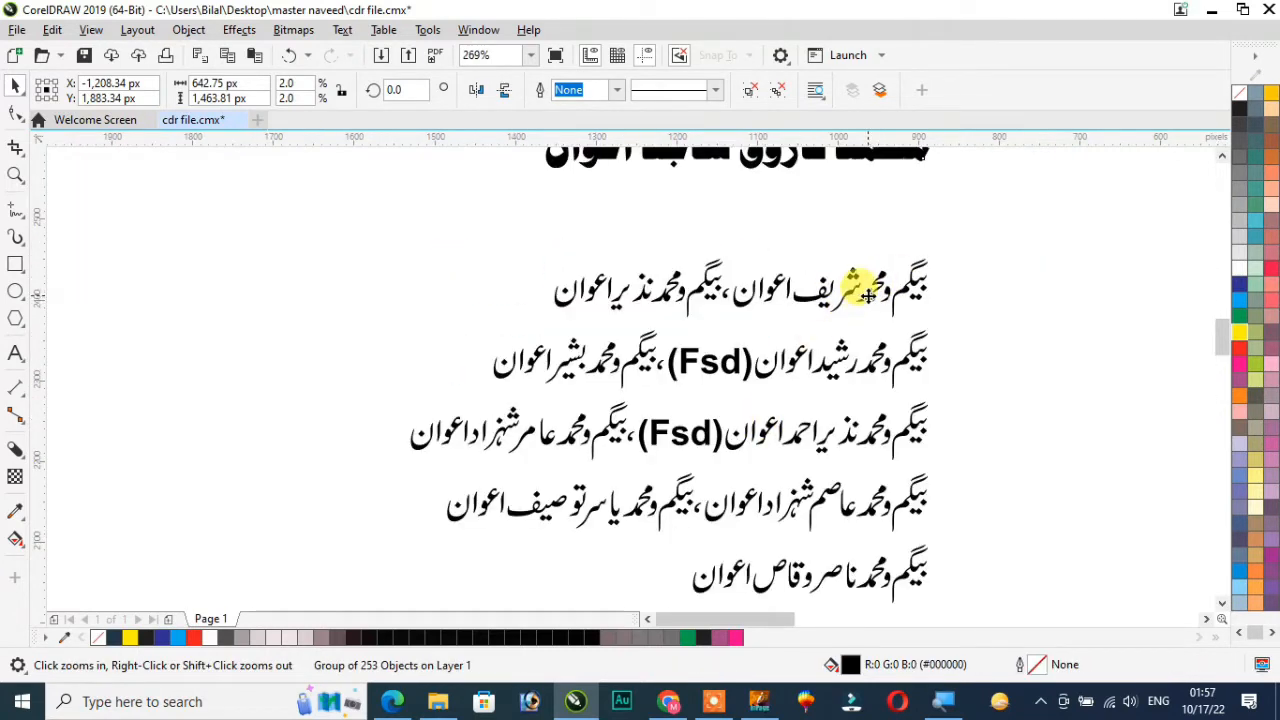
key("space")
key("ctrl+u")
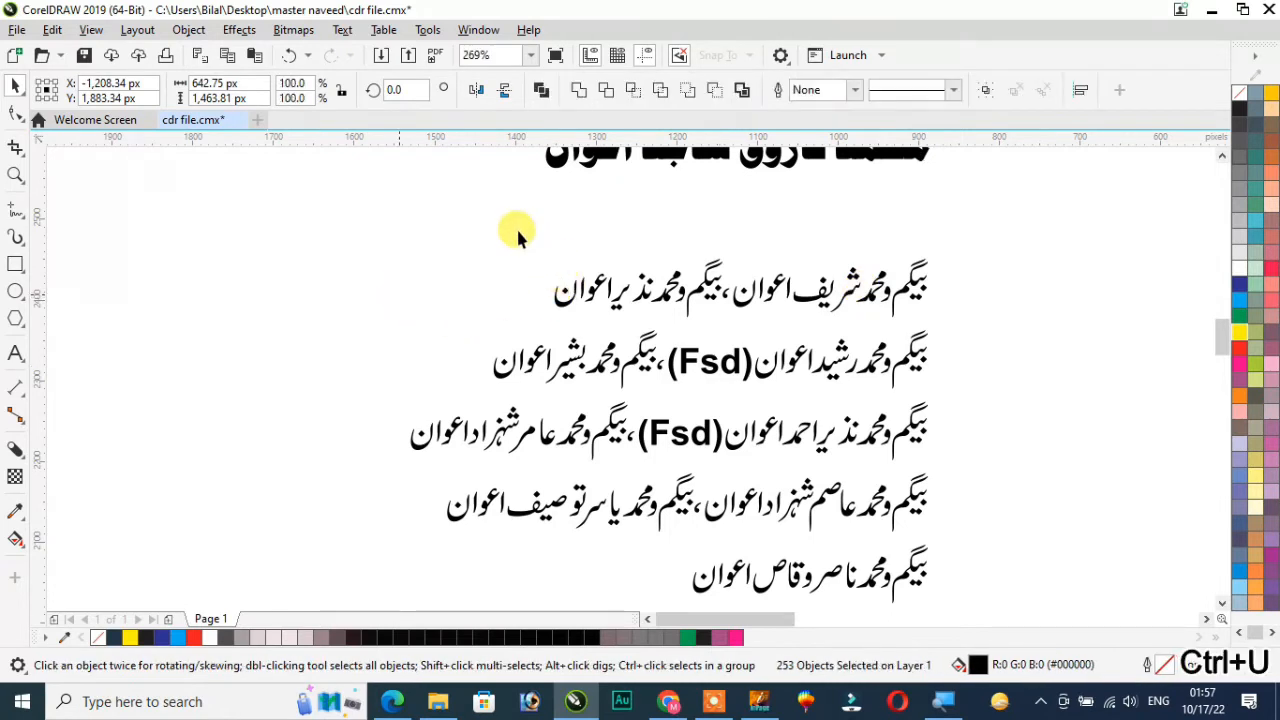
Weld the letters of each of the five guest-name lines below the heading into one curve per line
left_click_drag(500, 231, 999, 322)
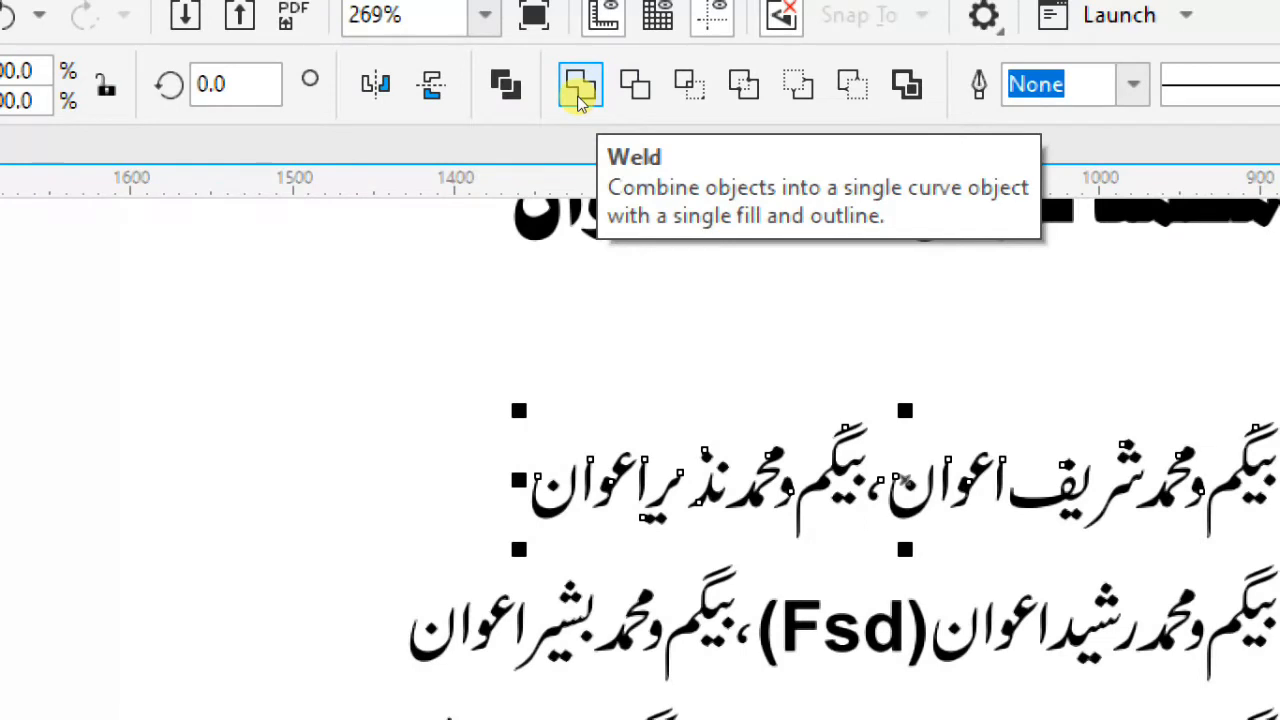
left_click(578, 92)
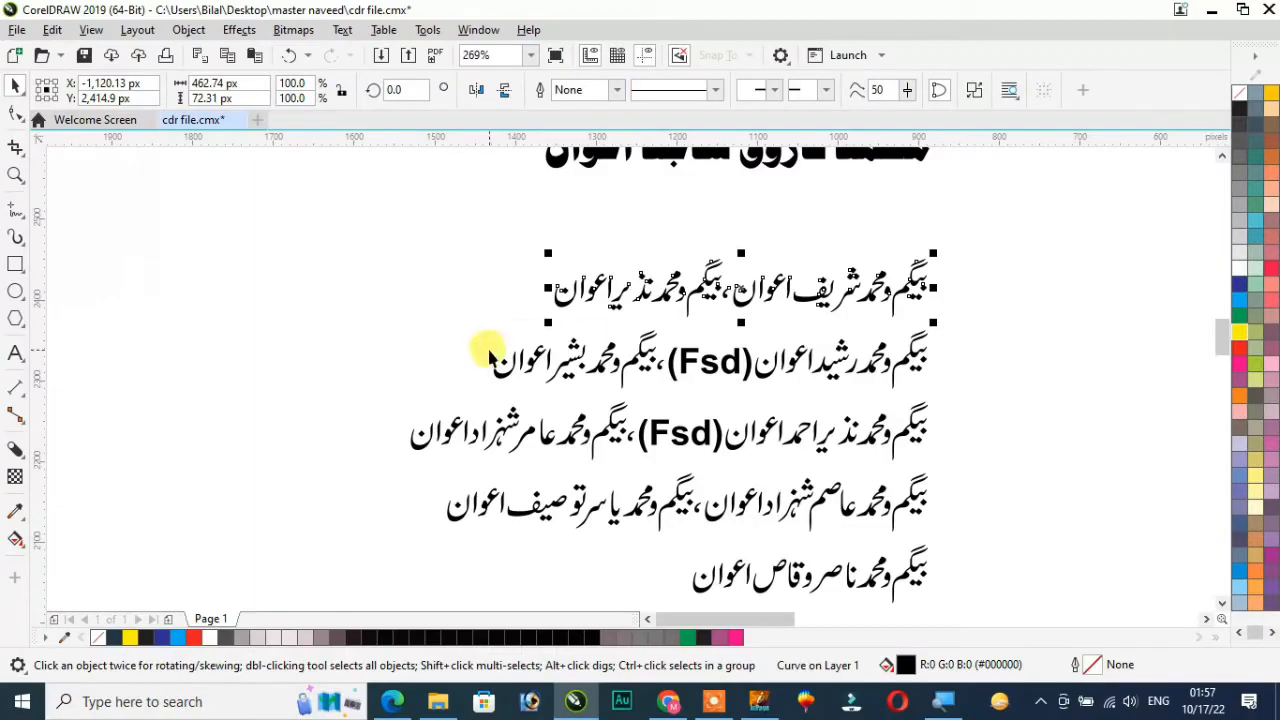
left_click_drag(487, 345, 990, 394)
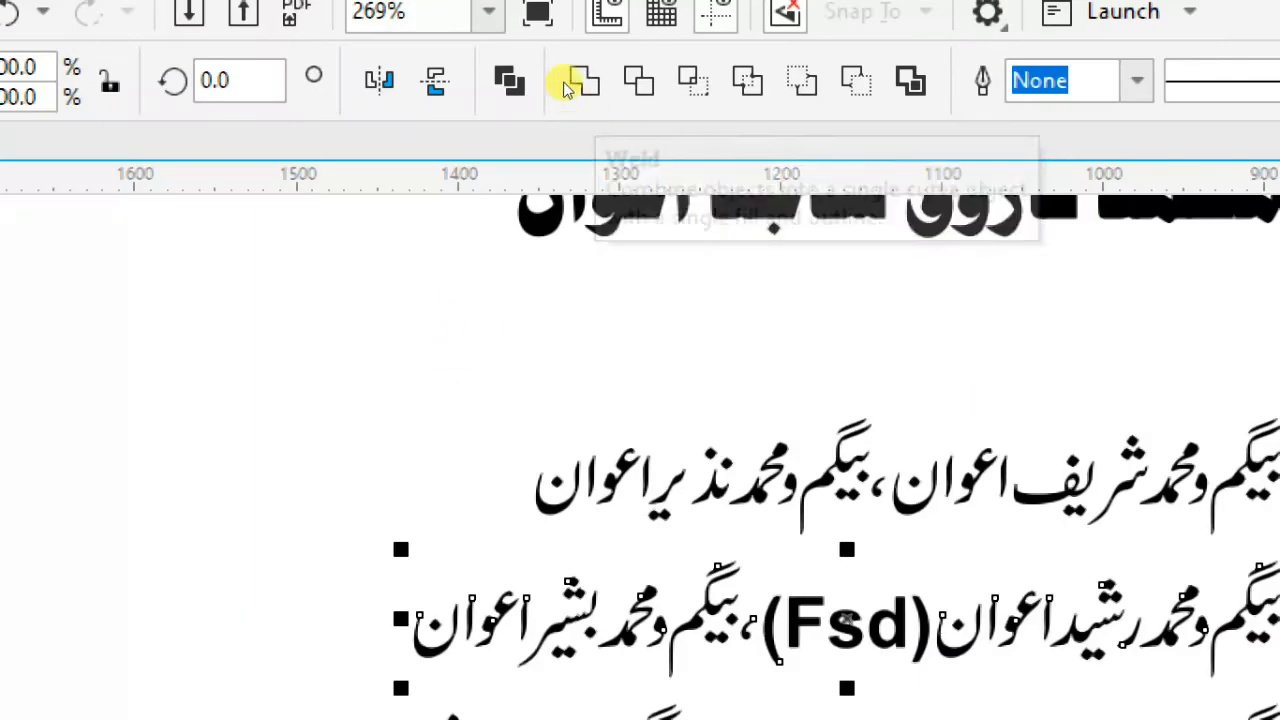
left_click(565, 88)
left_click_drag(342, 372, 1027, 463)
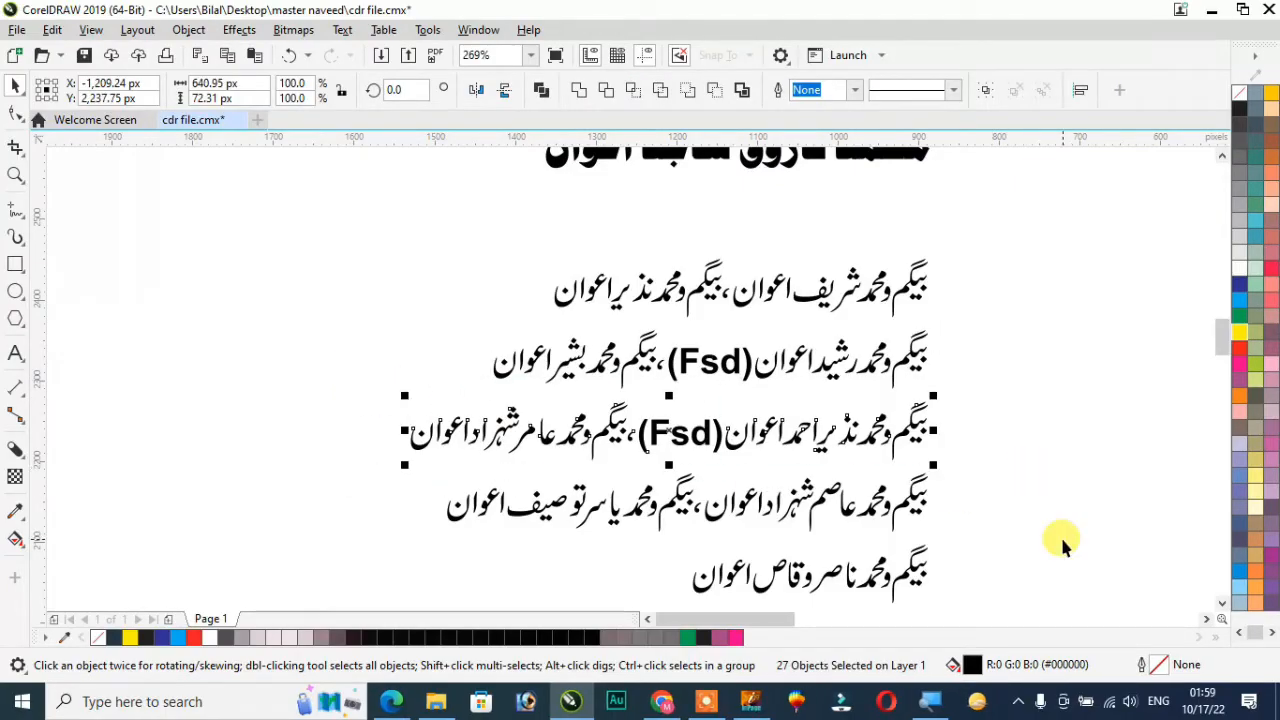
left_click_drag(354, 451, 762, 580)
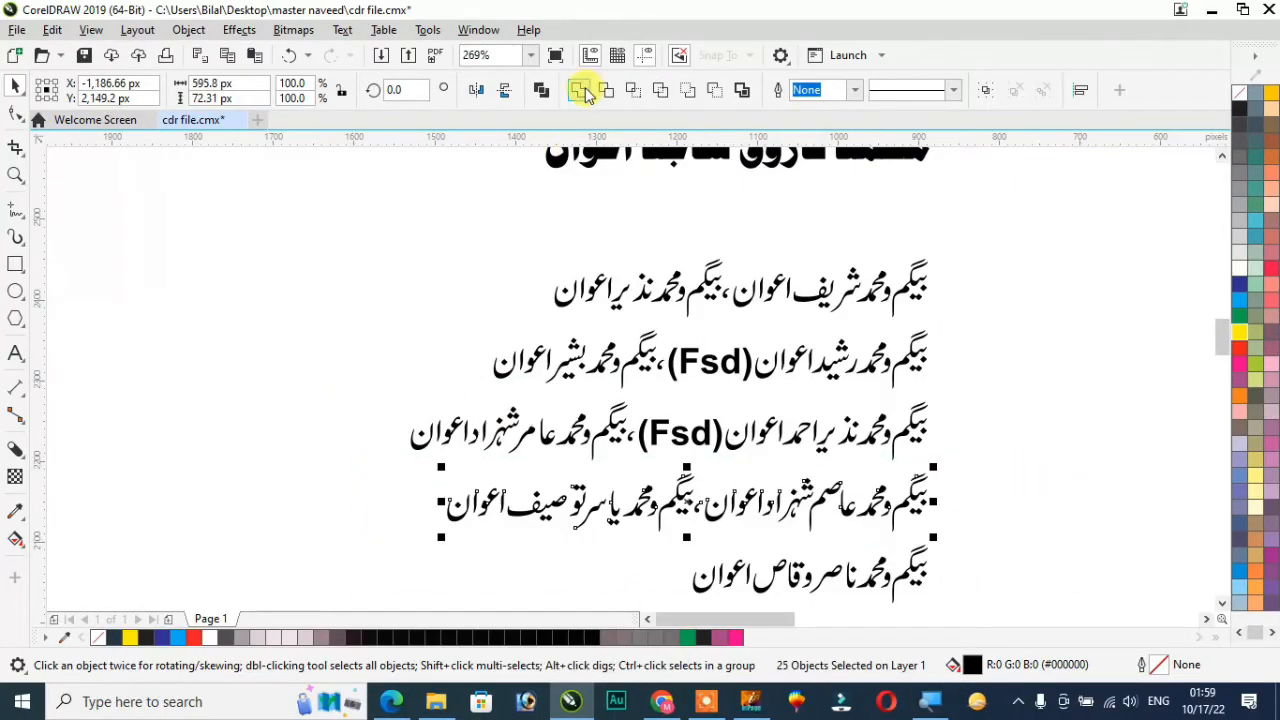
left_click(582, 90)
left_click_drag(990, 540, 624, 600)
left_click(577, 93)
Centre-align the five guest-name lines on one another along a common vertical axis
left_click_drag(352, 240, 975, 560)
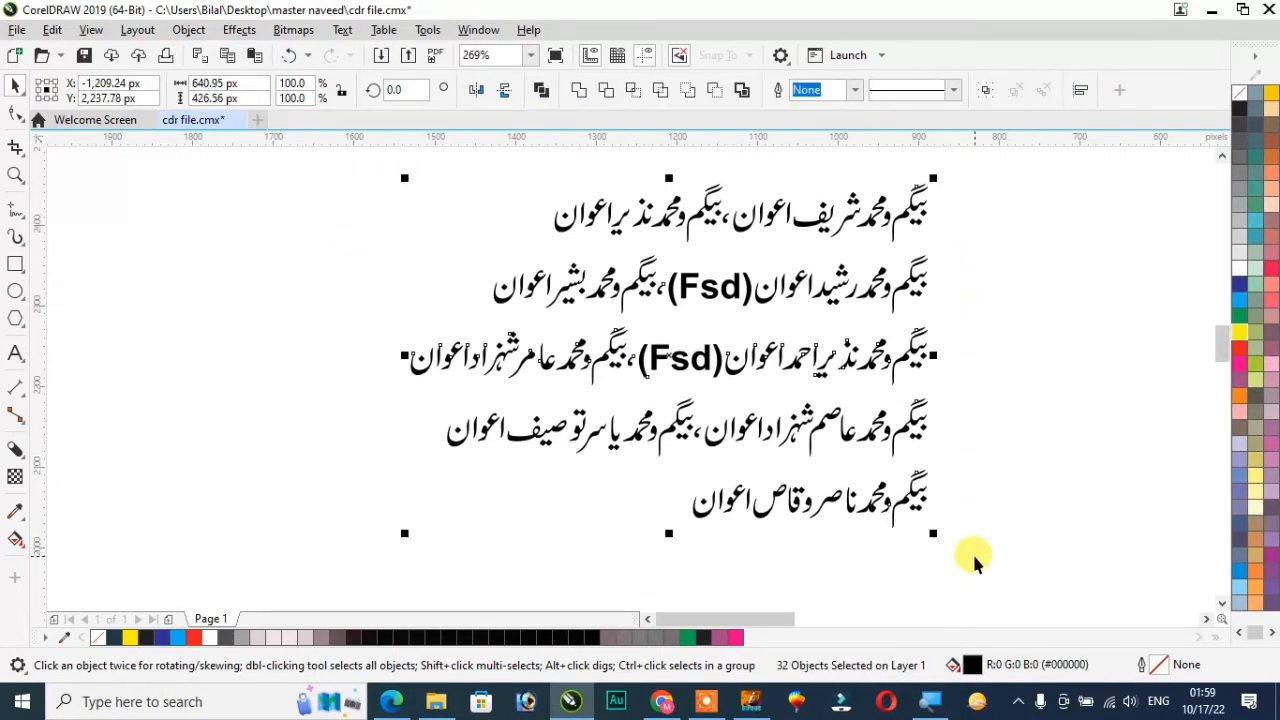
key("ctrl+l")
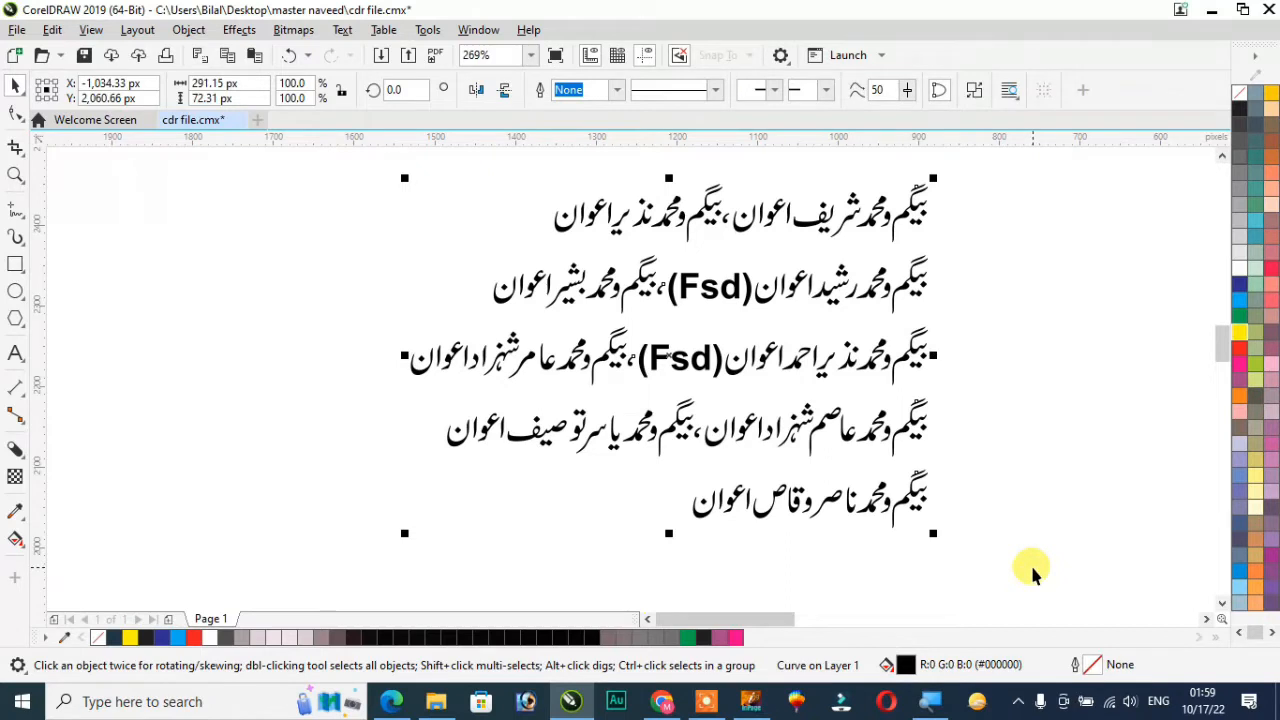
key("ctrl+k")
key("c")
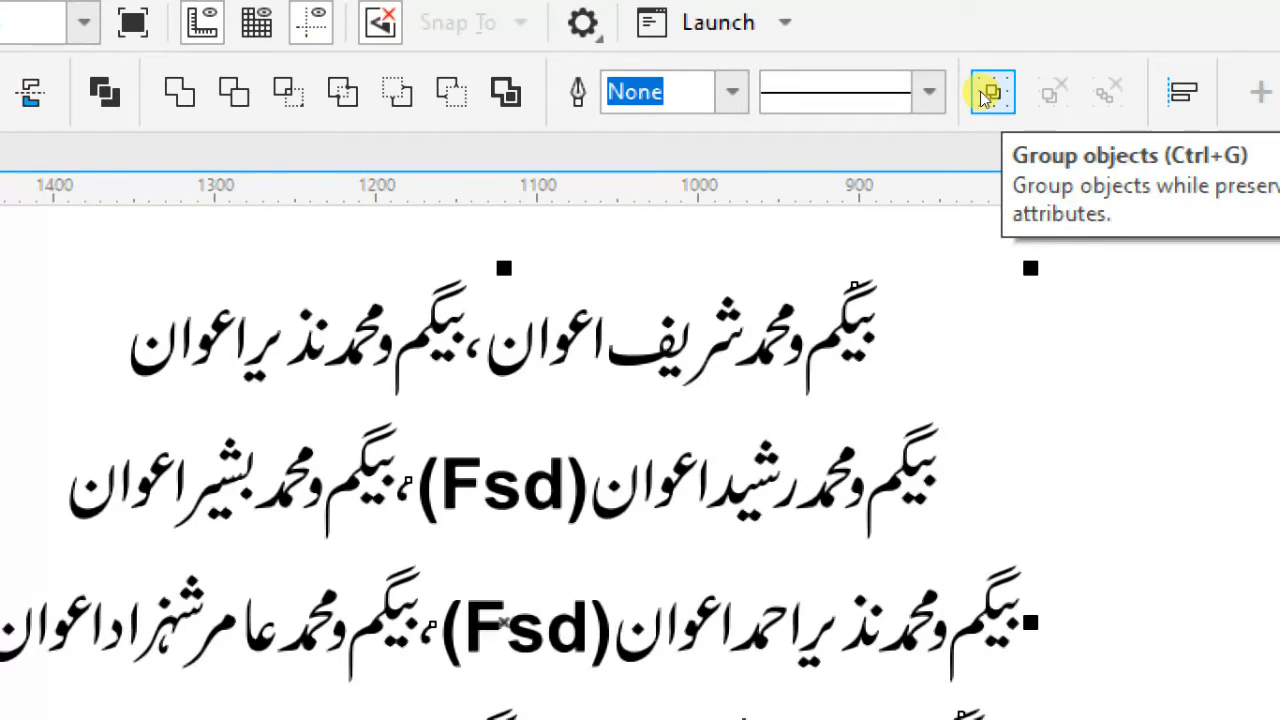
Group the five centred name lines and move the group slightly toward the cards
left_click(988, 93)
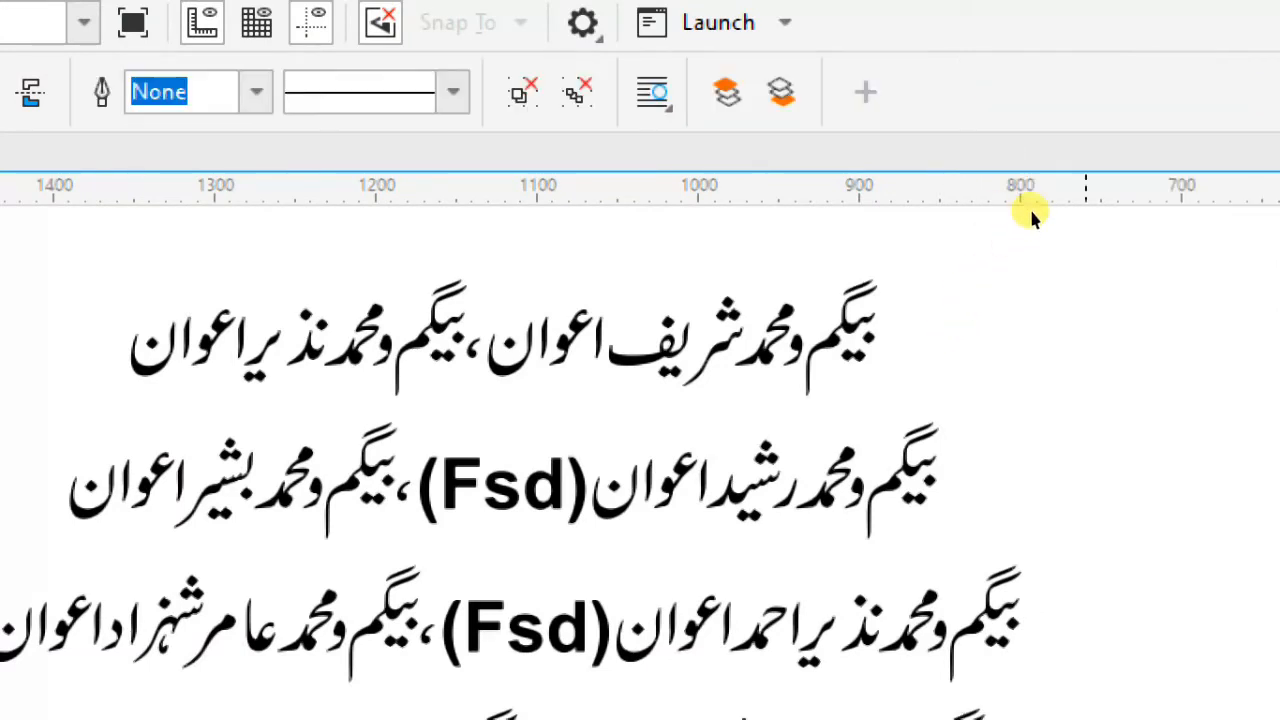
left_click(928, 216)
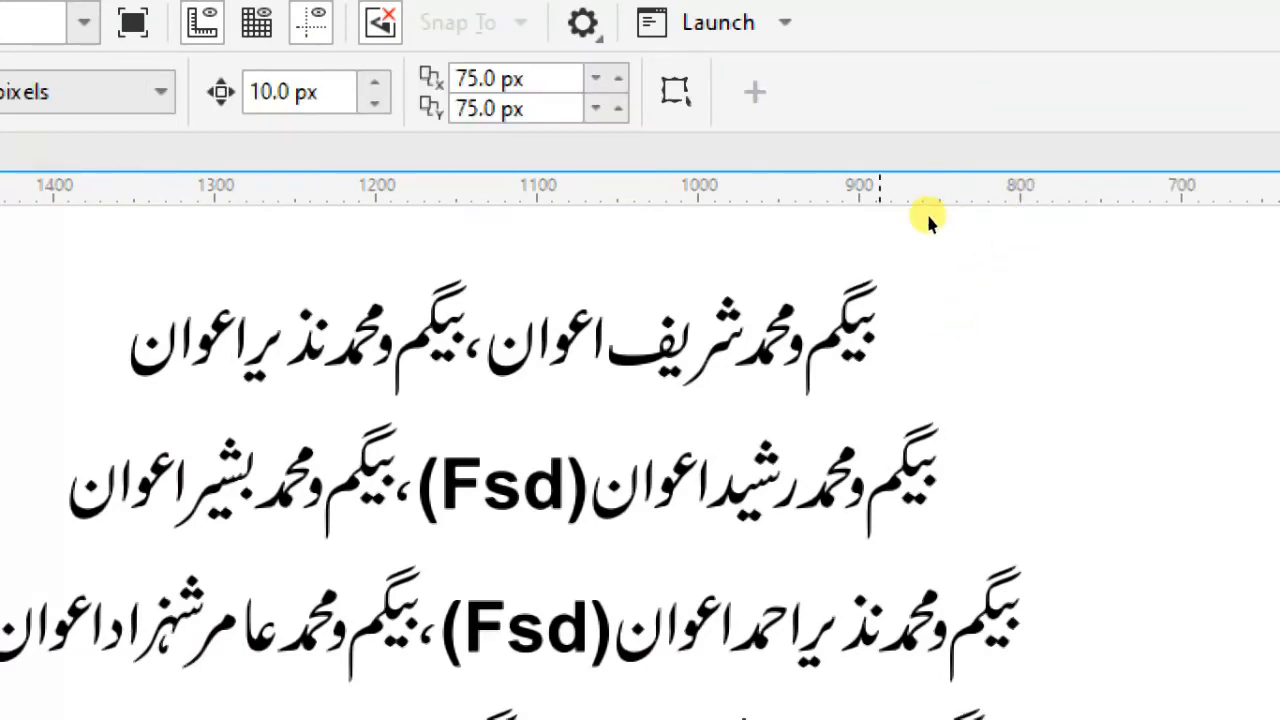
left_click_drag(843, 323, 1045, 341)
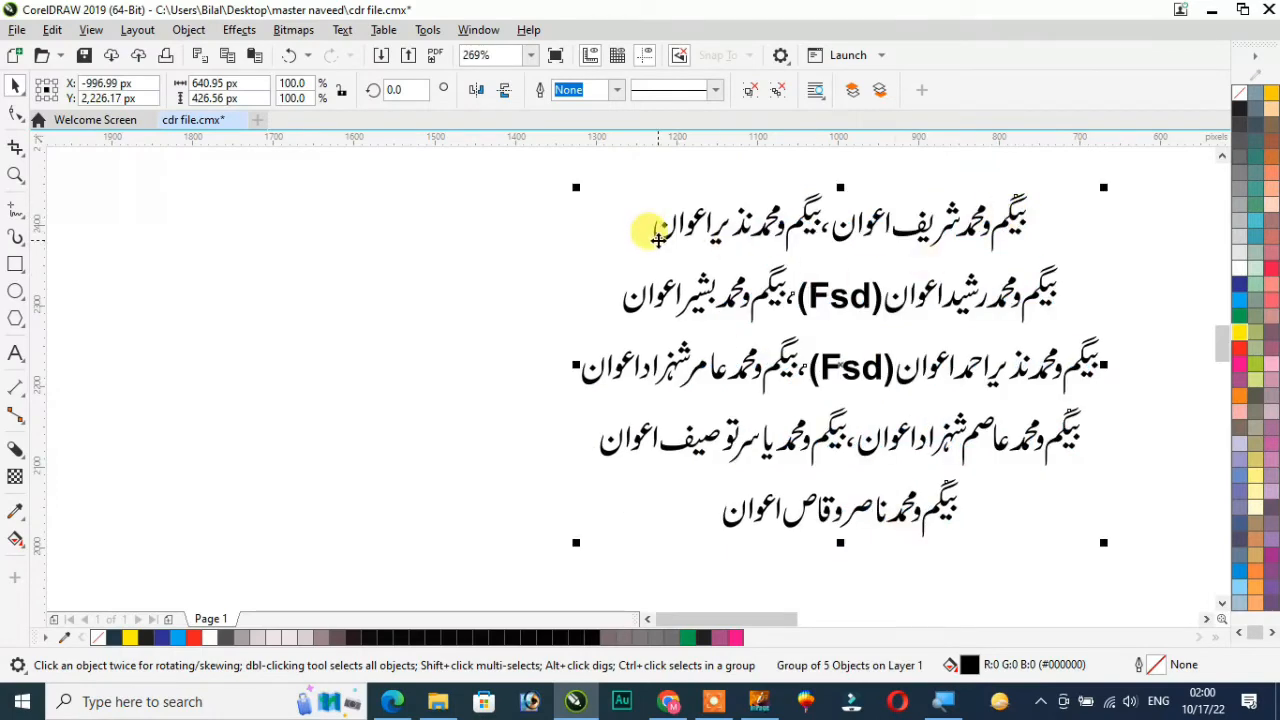
Move the grouped five guest-name lines out of the pasted text column into the empty area farther from the cards
left_click_drag(659, 237, 533, 243)
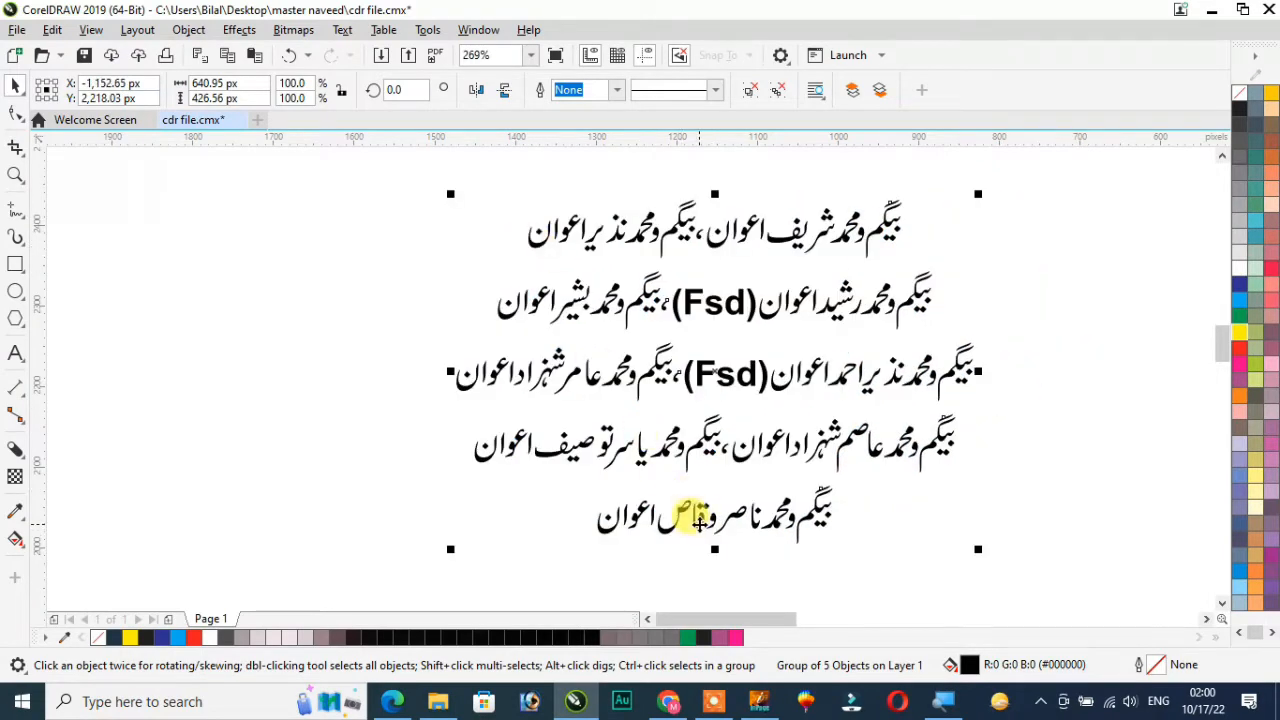
left_click_drag(700, 522, 697, 558)
scroll(697, 545, "down", 4)
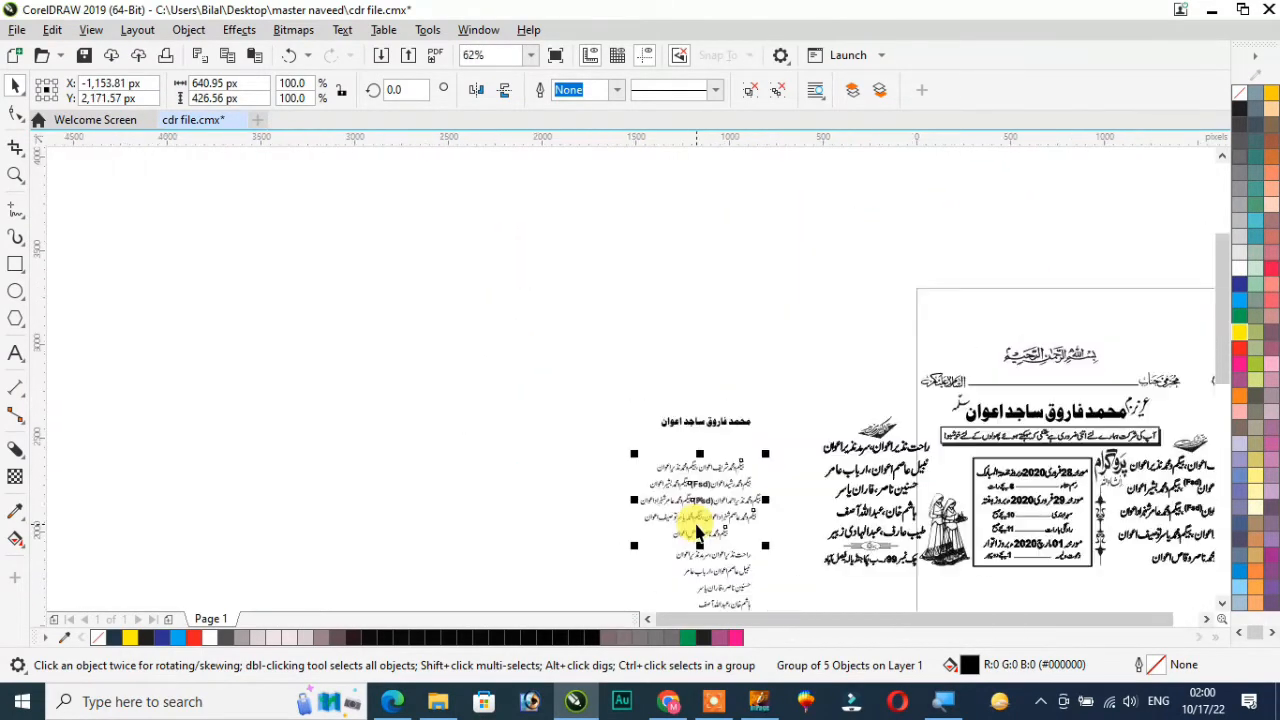
left_click_drag(705, 492, 470, 424)
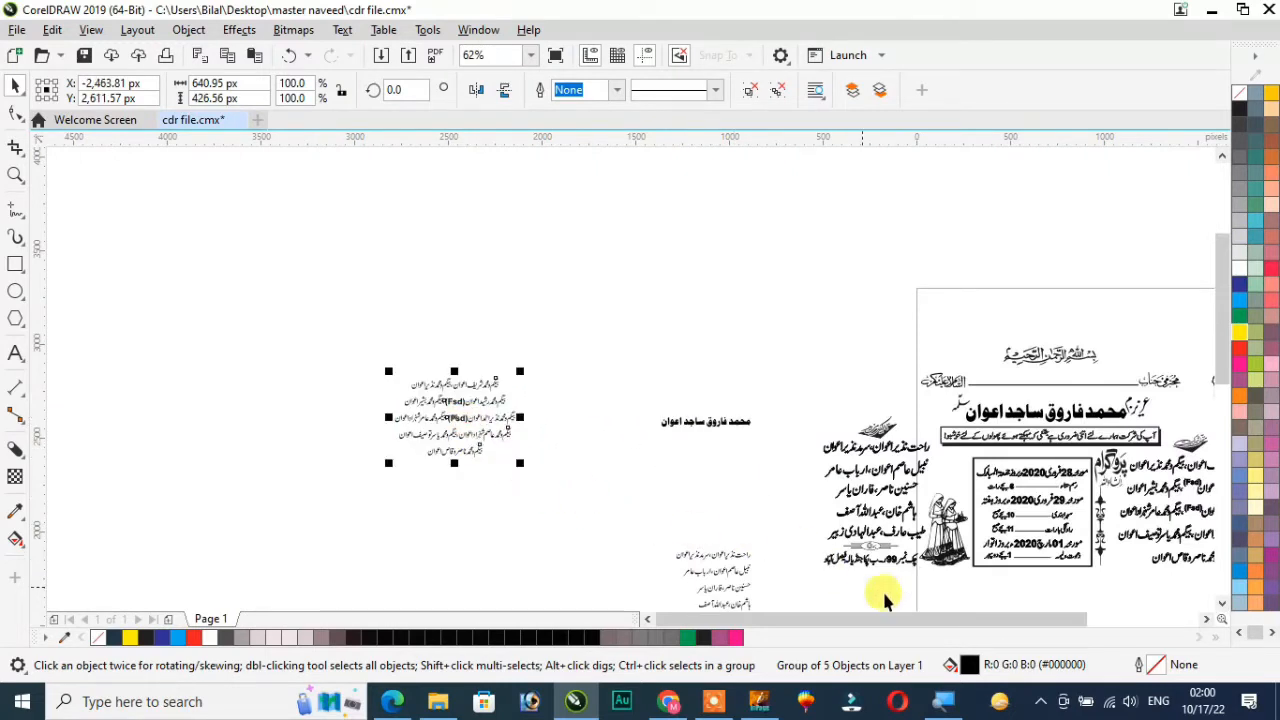
Weld the letters of each of the five lines in the second name list into one curve per line
left_click(1221, 604)
left_click(1221, 604)
left_click(1221, 604)
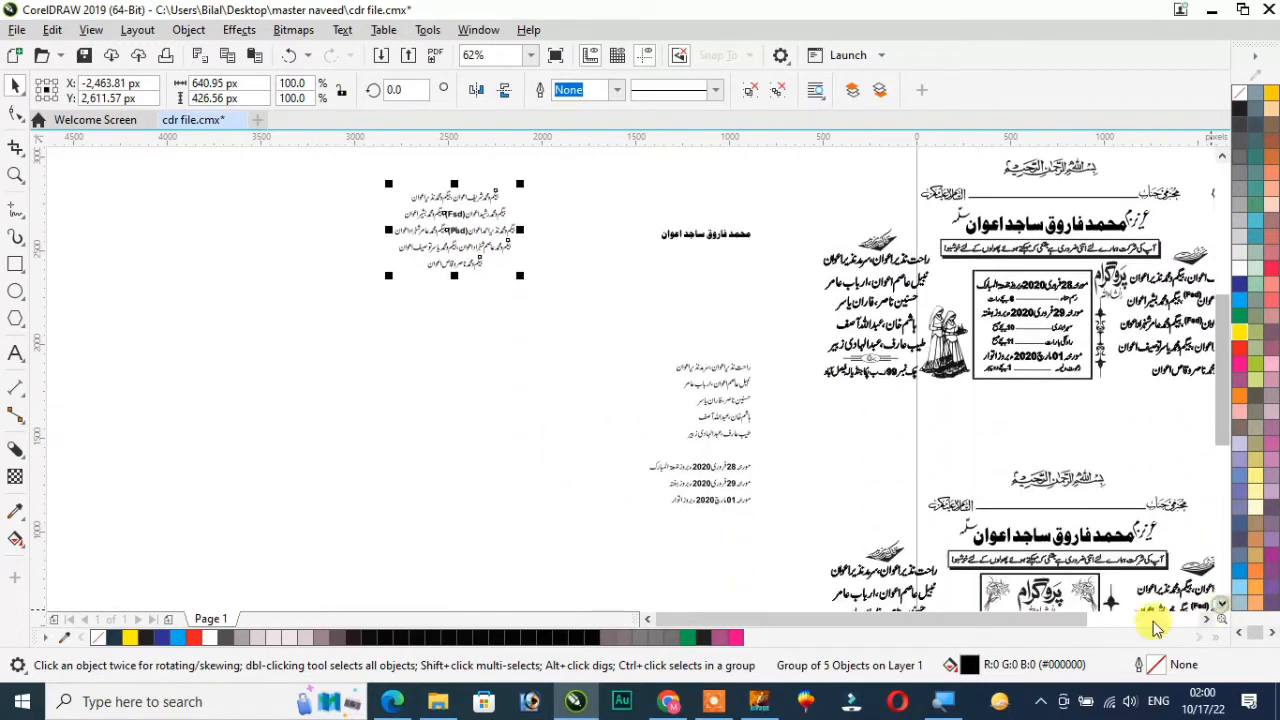
key("z")
left_click_drag(635, 333, 811, 460)
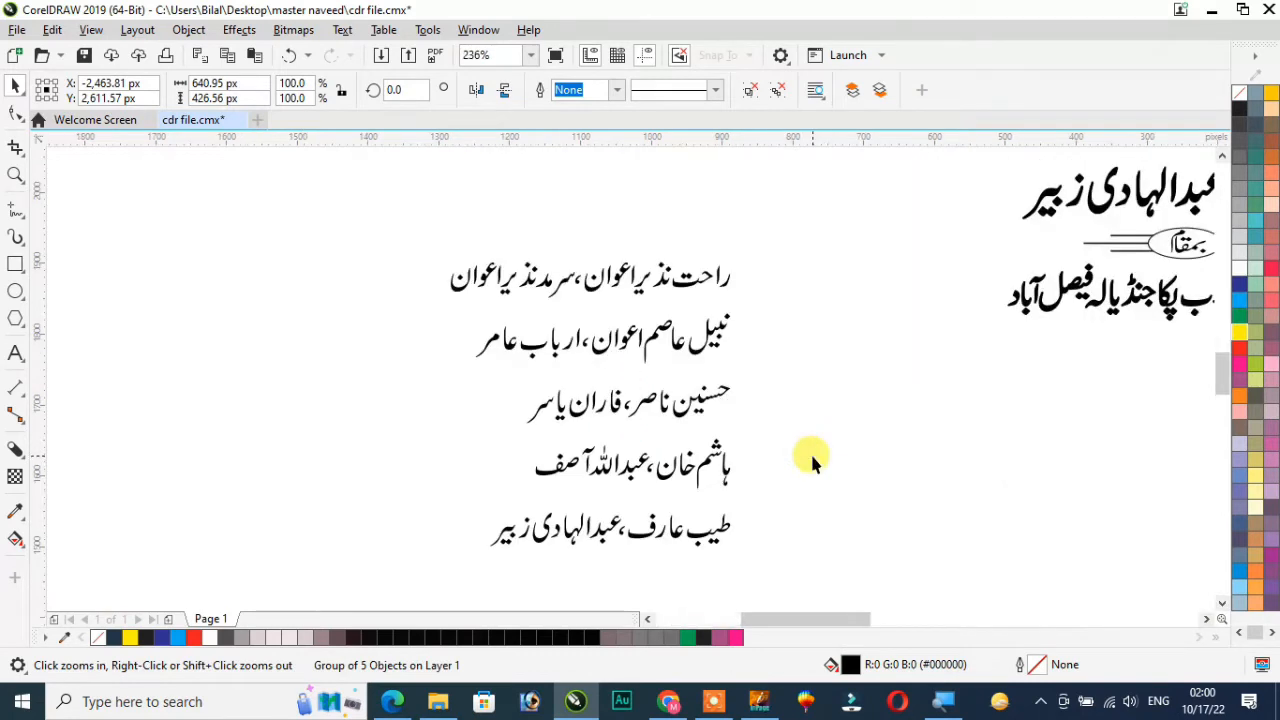
left_click_drag(390, 227, 805, 302)
left_click_drag(398, 314, 815, 365)
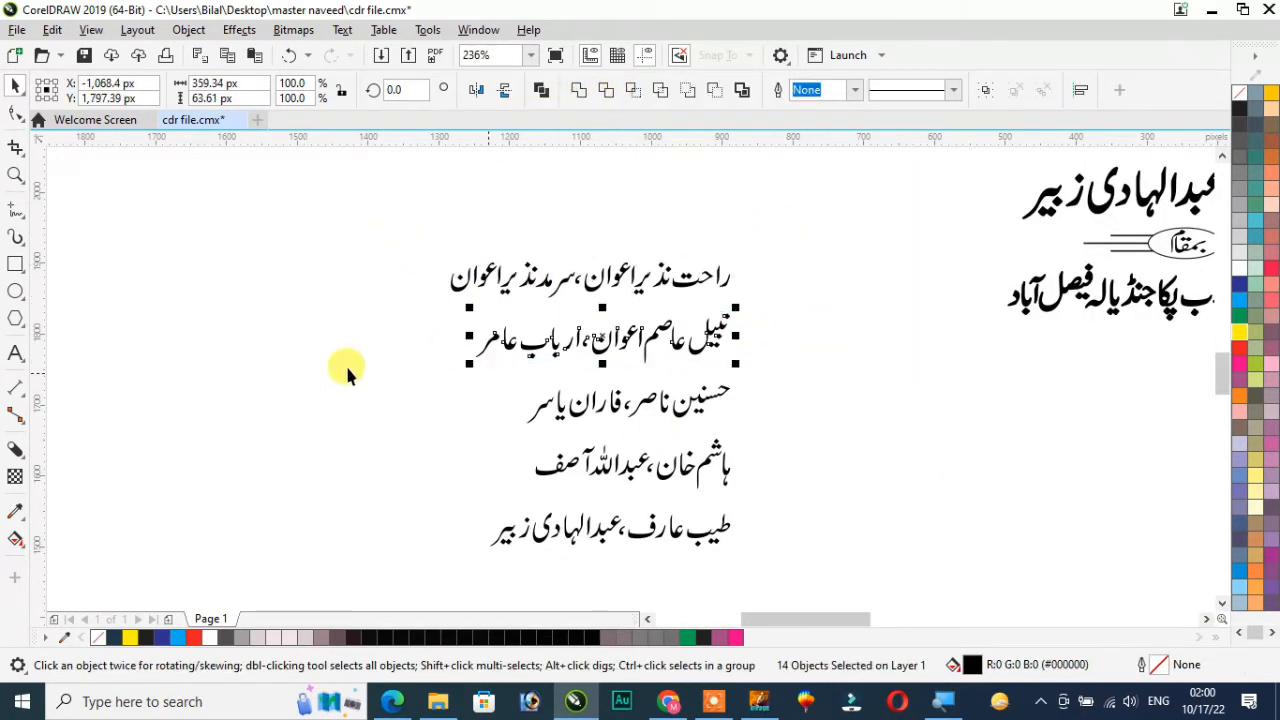
left_click_drag(347, 372, 790, 432)
left_click_drag(510, 433, 807, 508)
left_click_drag(475, 500, 800, 551)
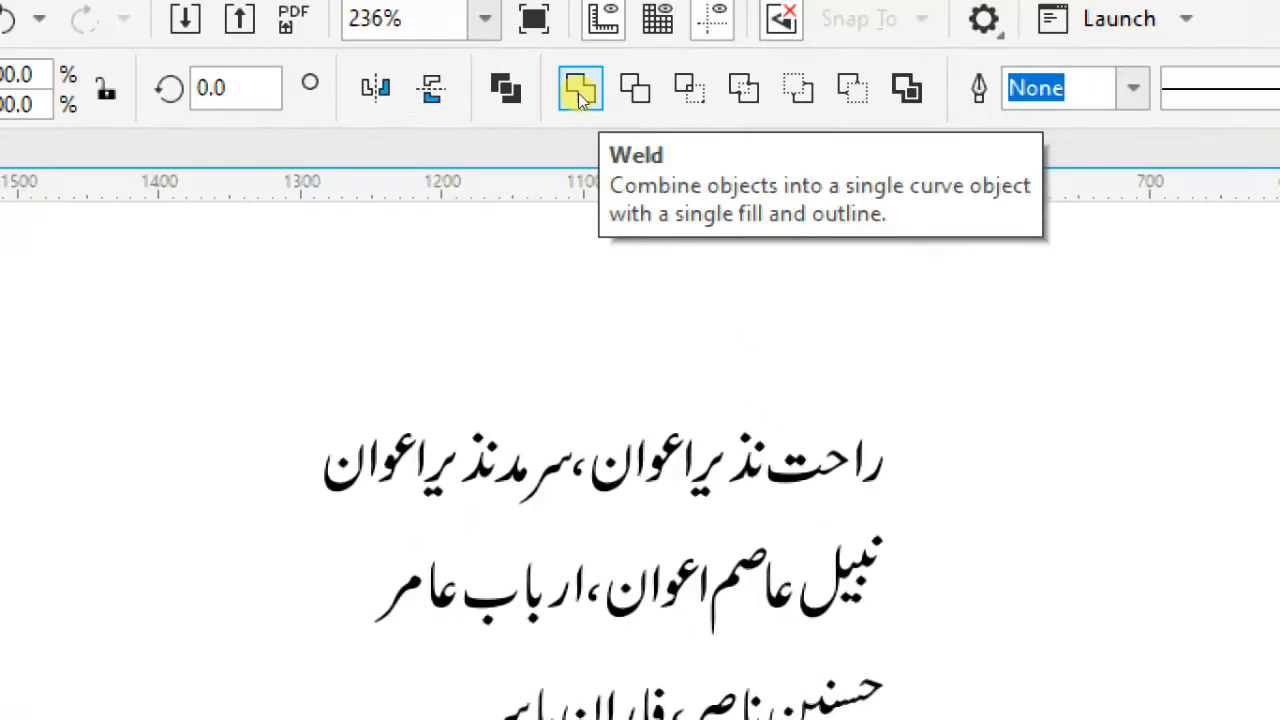
left_click(579, 90)
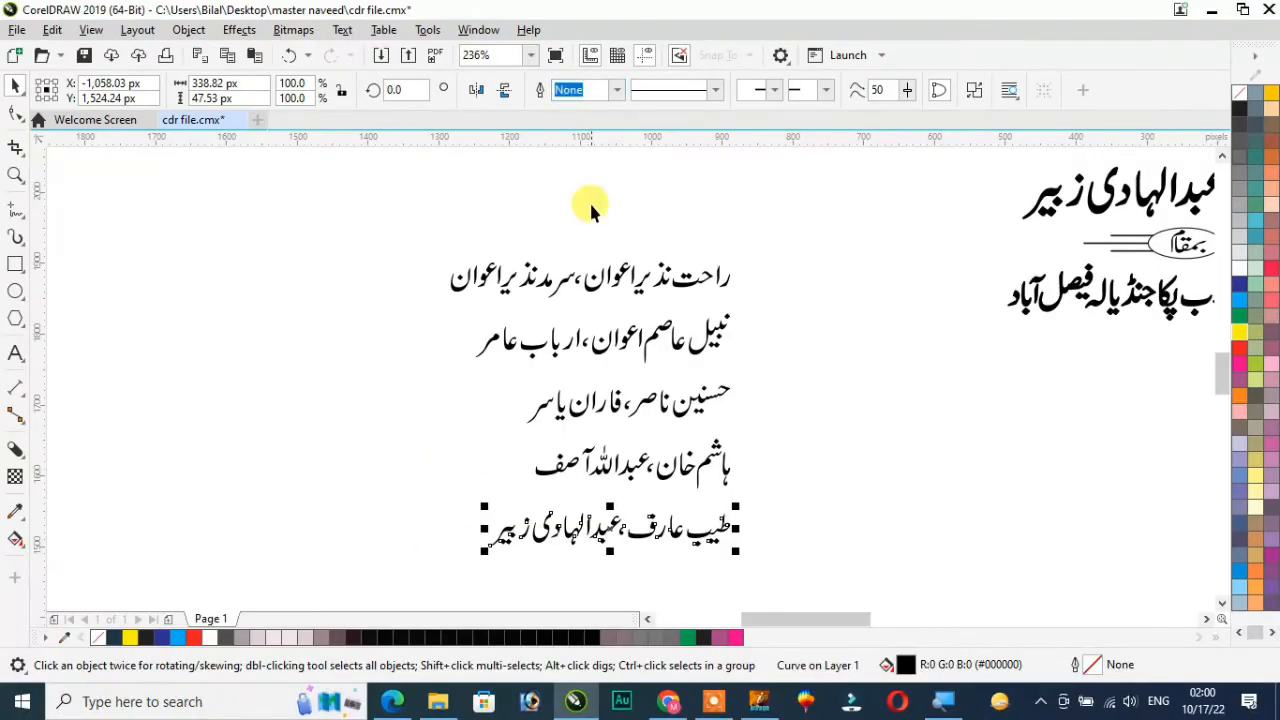
Centre-align the five lines of the second name list on a common vertical axis and group them
left_click_drag(731, 468, 805, 572)
key("c")
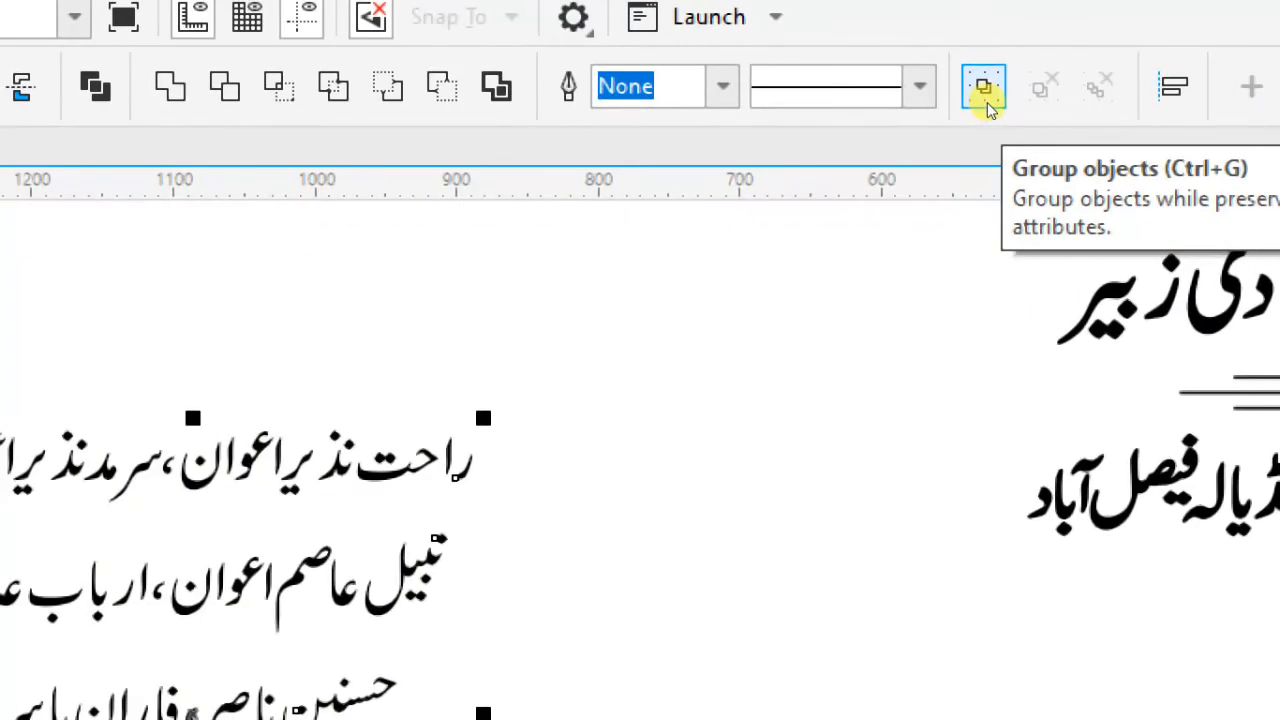
left_click(984, 89)
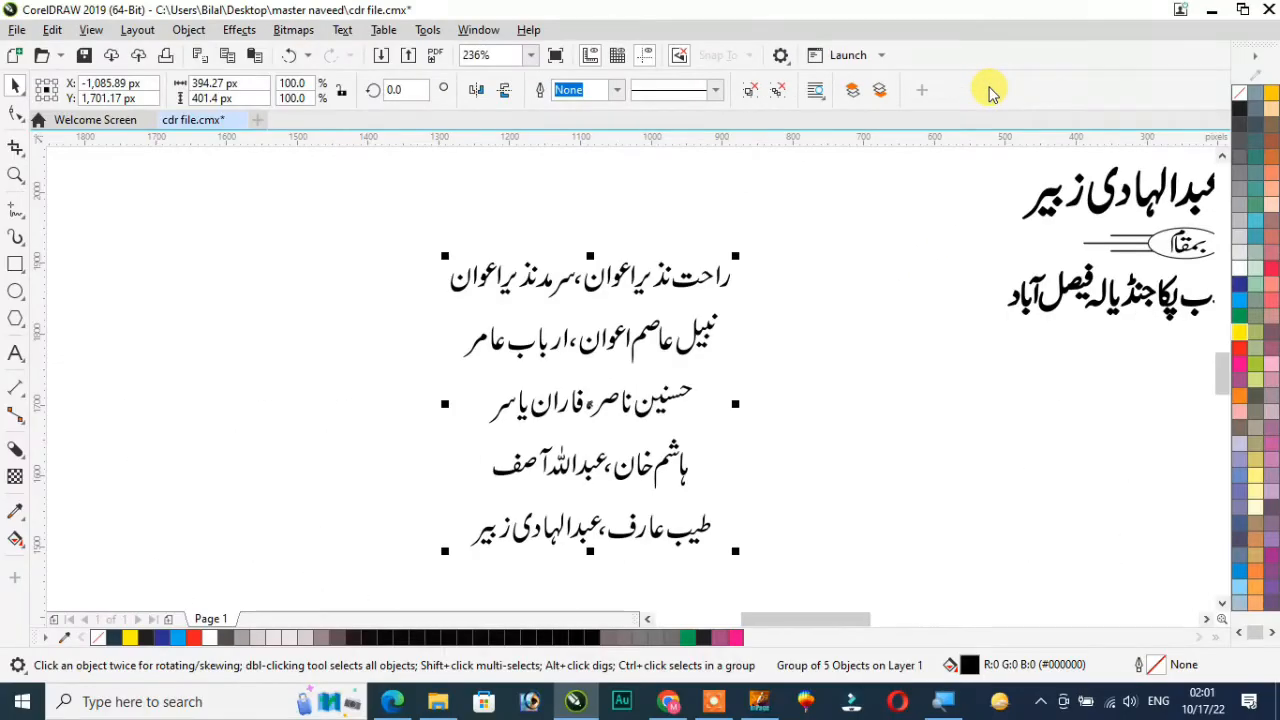
Move the second name group to just below the first guest-name group
key("F4")
left_click_drag(522, 358, 263, 297)
left_click(735, 200)
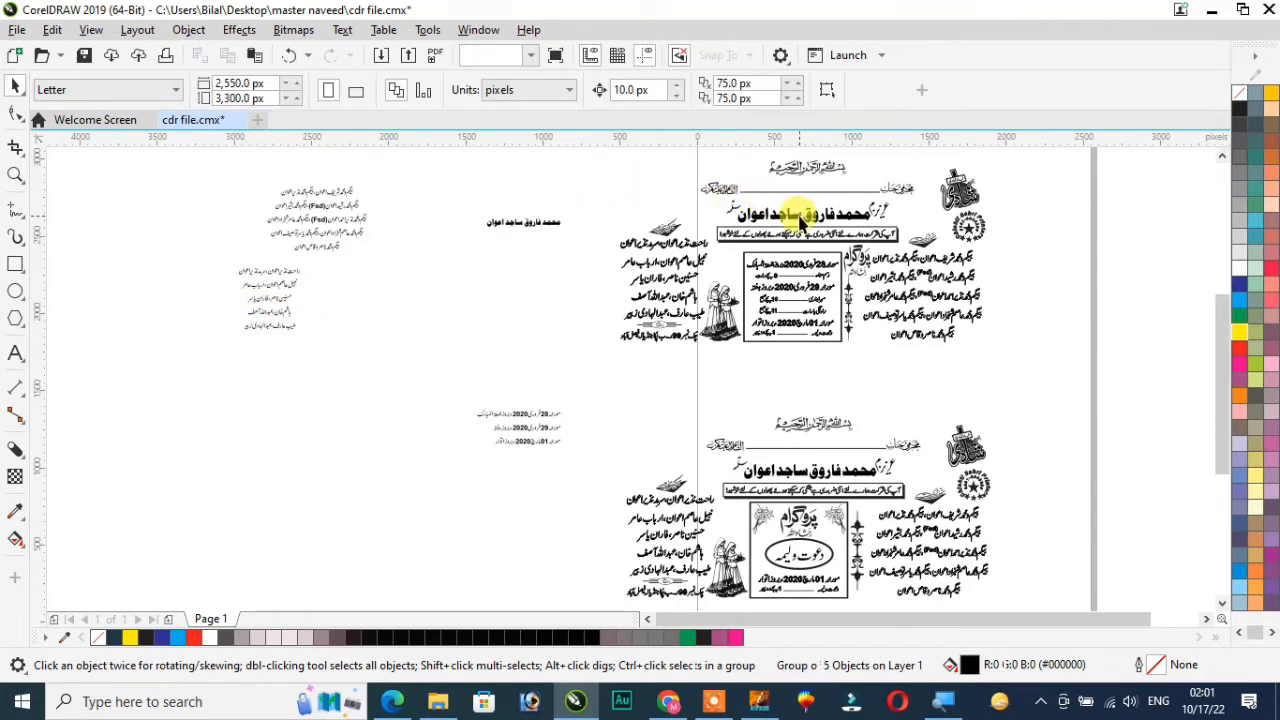
Draw a rectangle of about 3412 by 1300 px in the empty area beyond the two name groups
scroll(800, 225, "down", 2)
scroll(786, 226, "up", 1)
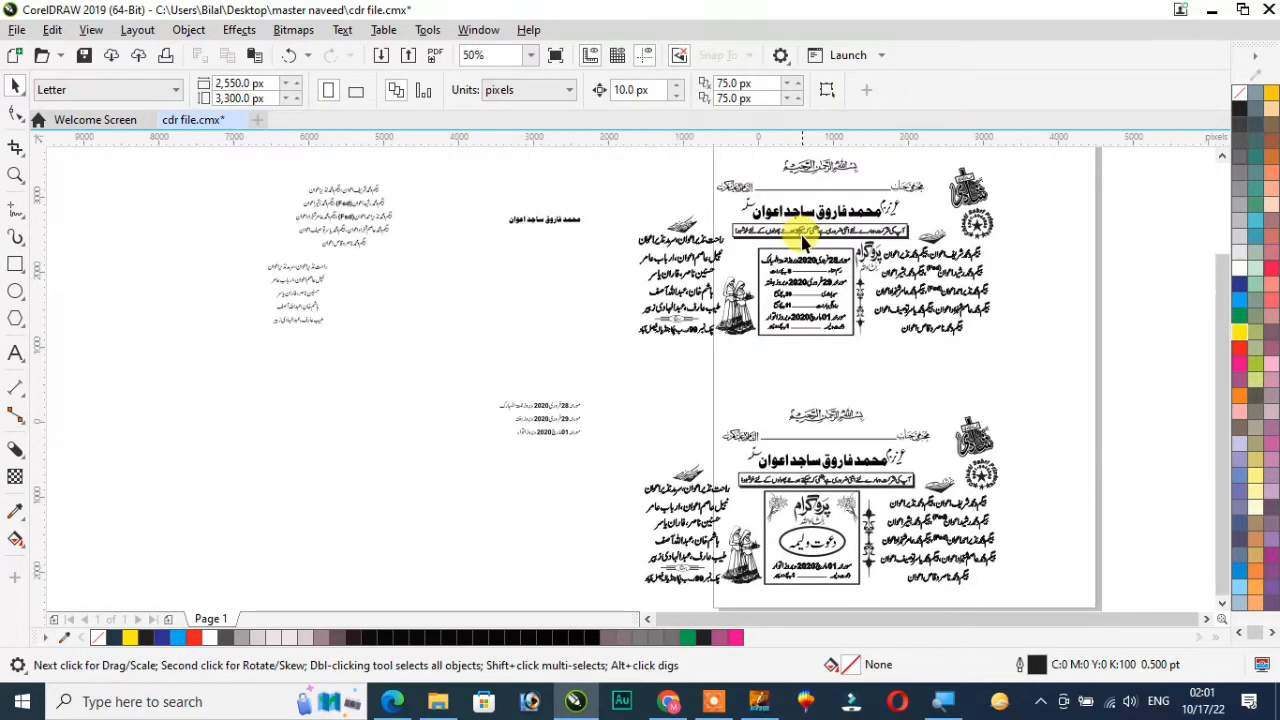
scroll(800, 236, "down", 1)
left_click(14, 265)
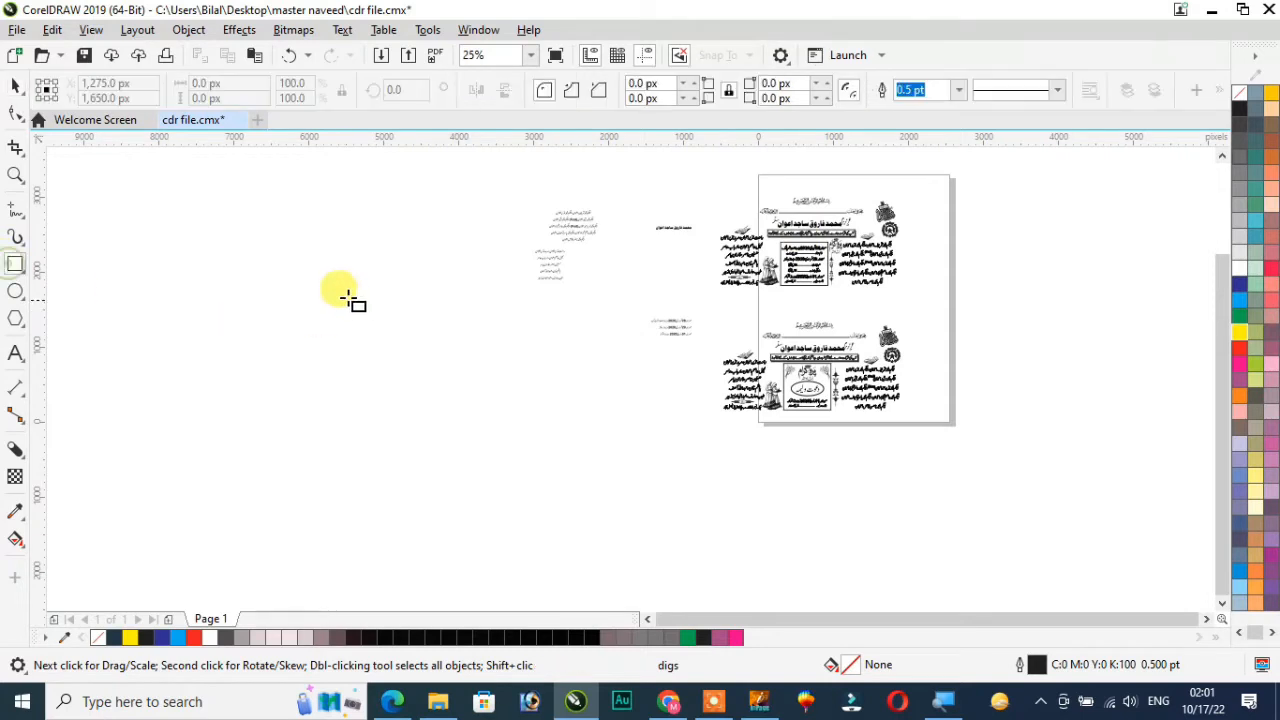
left_click_drag(240, 265, 497, 364)
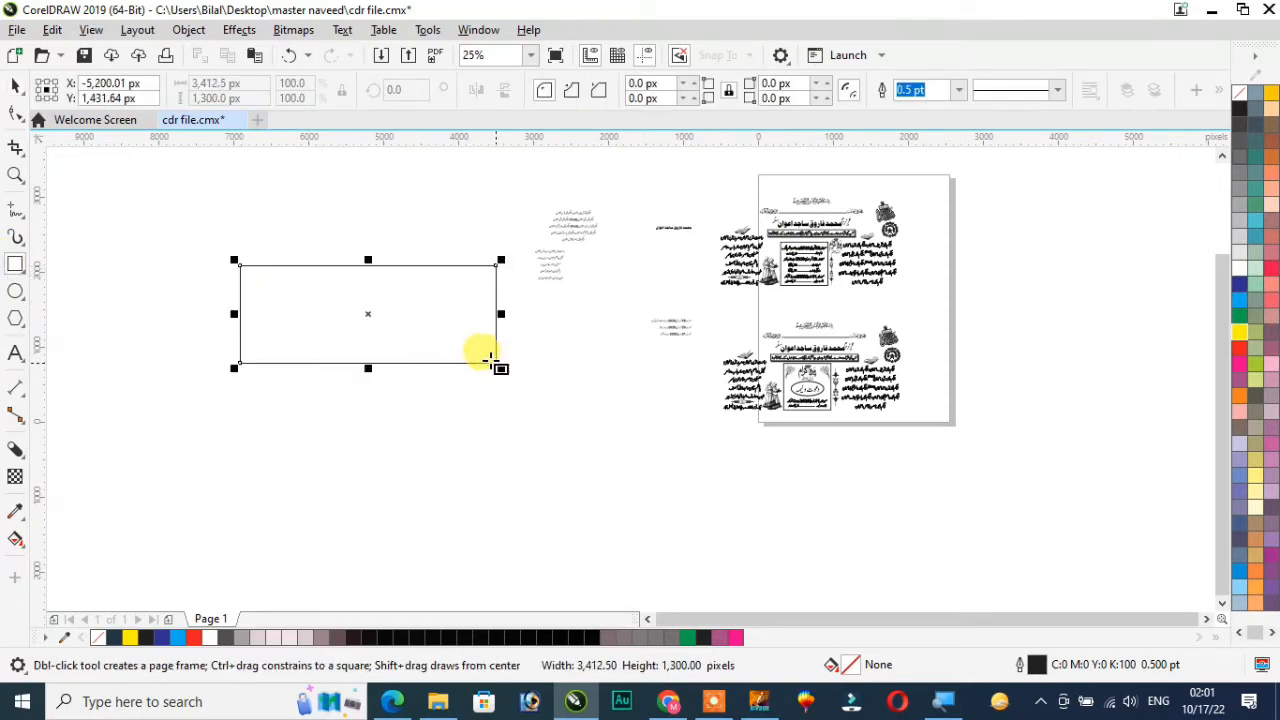
Set the rectangle's width to 8 inches and its height to 4 inches
left_click(182, 82)
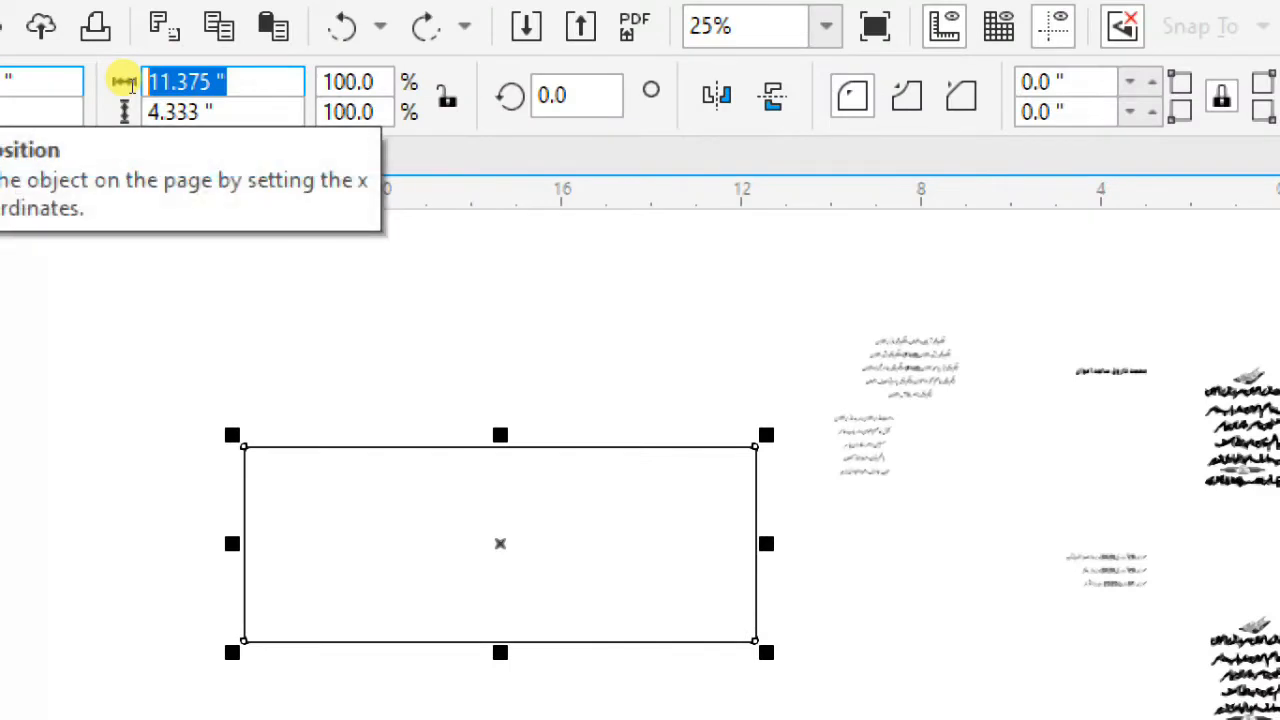
type("8")
key("Tab")
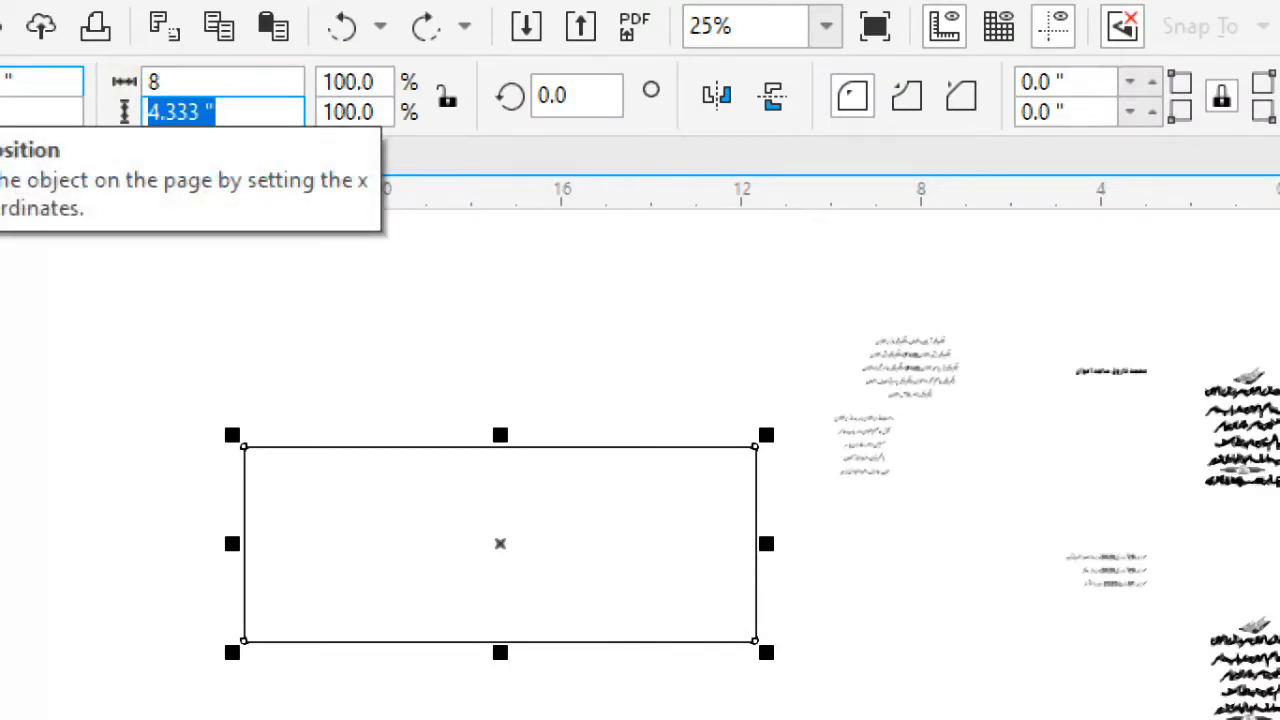
type("4")
key("Return")
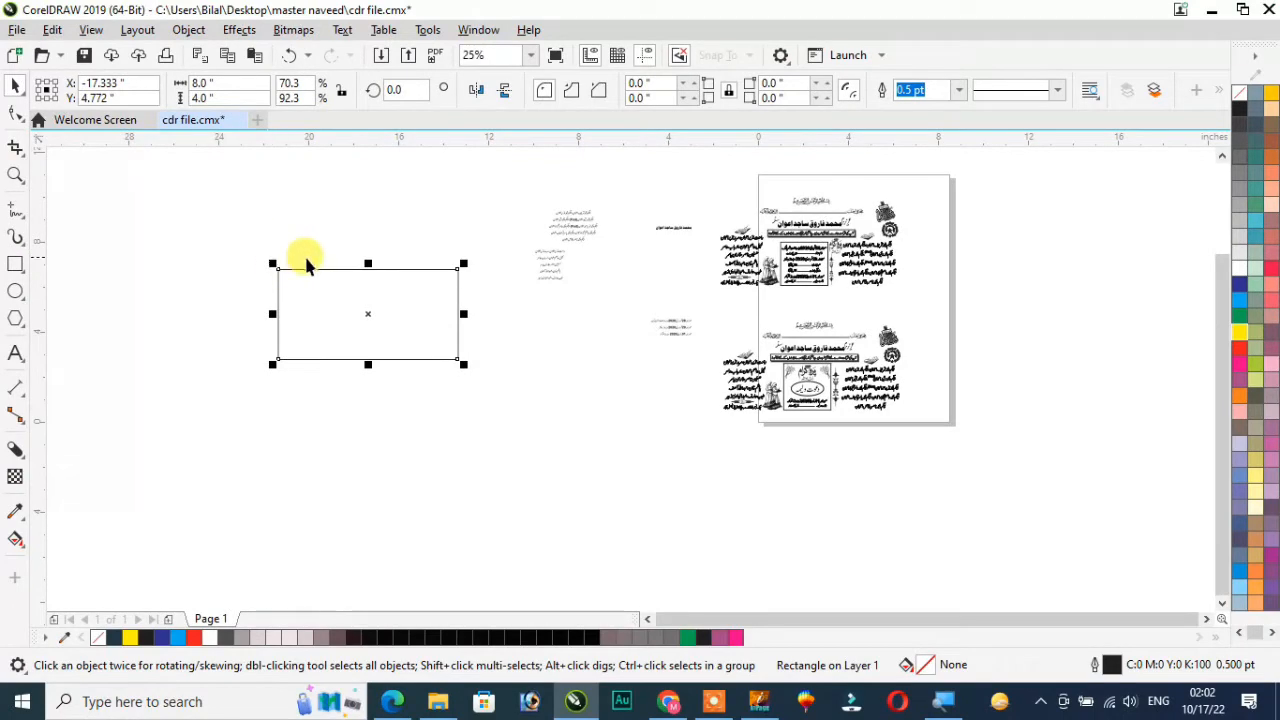
Move the upper card's heading group, with the Bismillah, salutation line, name and boxed message, off the card to below the name groups
left_click(812, 370)
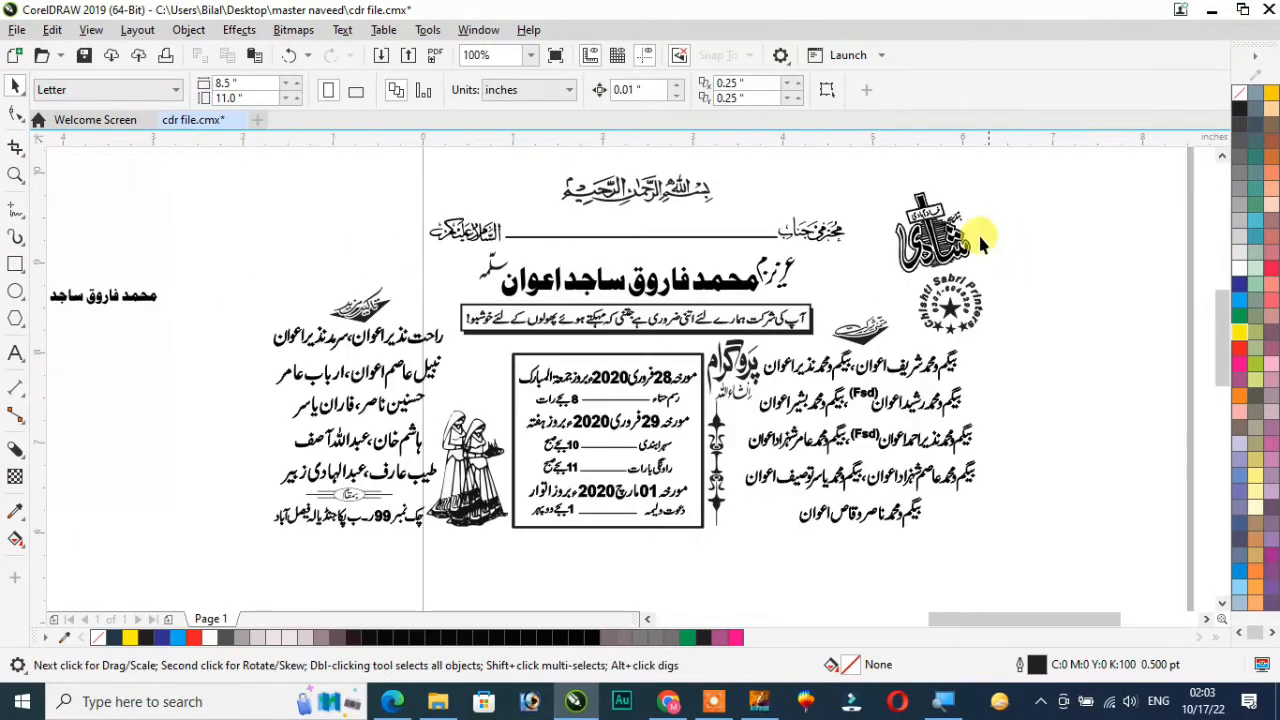
scroll(657, 191, "up", 1)
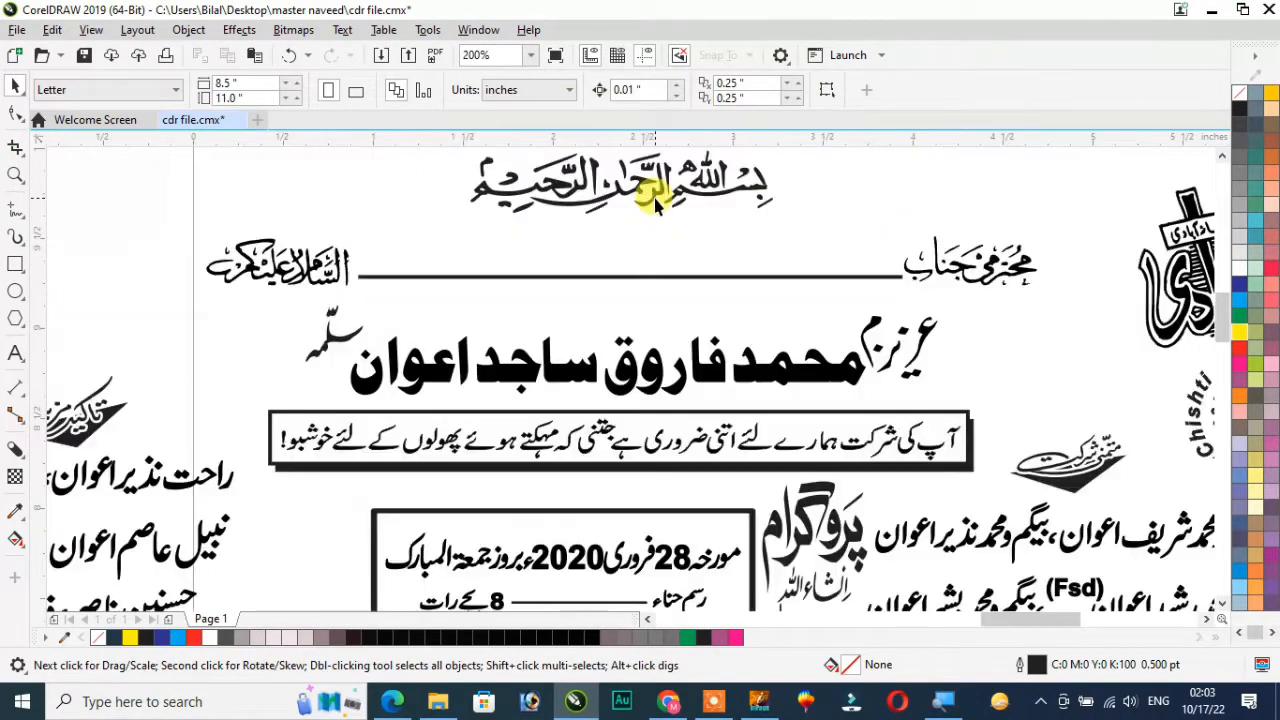
scroll(658, 203, "down", 1)
left_click(657, 198)
scroll(645, 192, "down", 1)
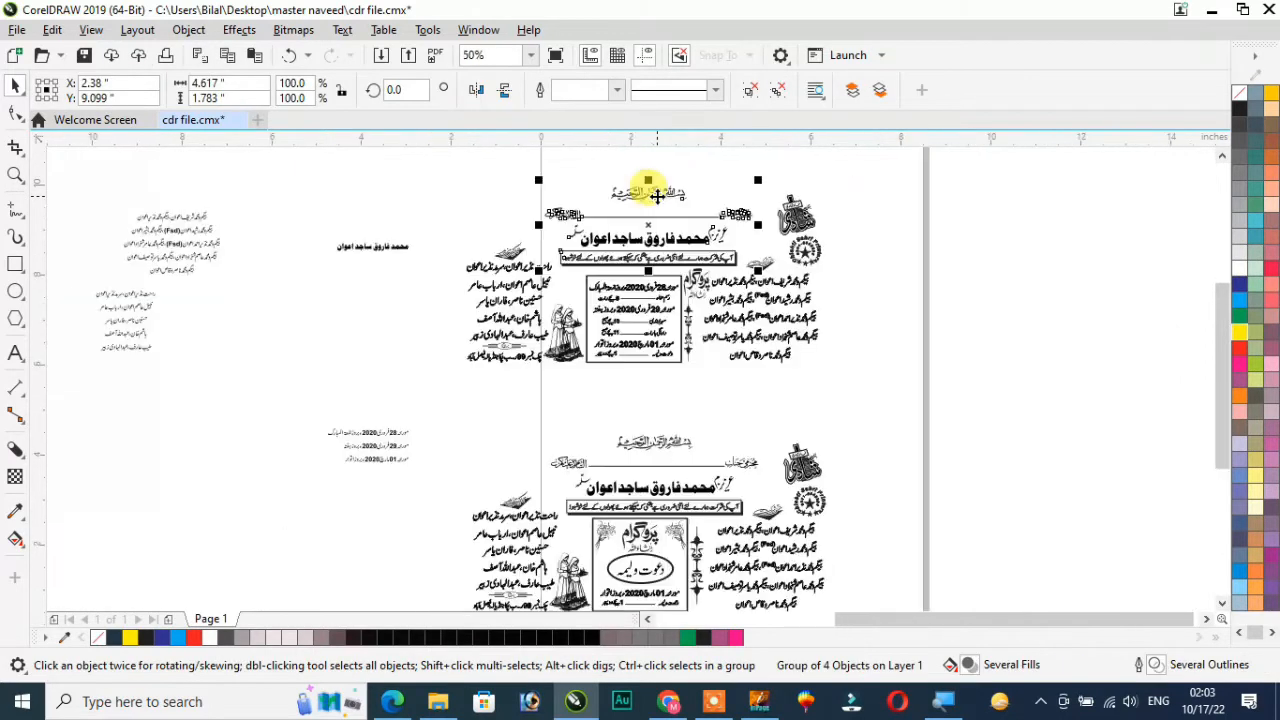
left_click_drag(651, 194, 211, 400)
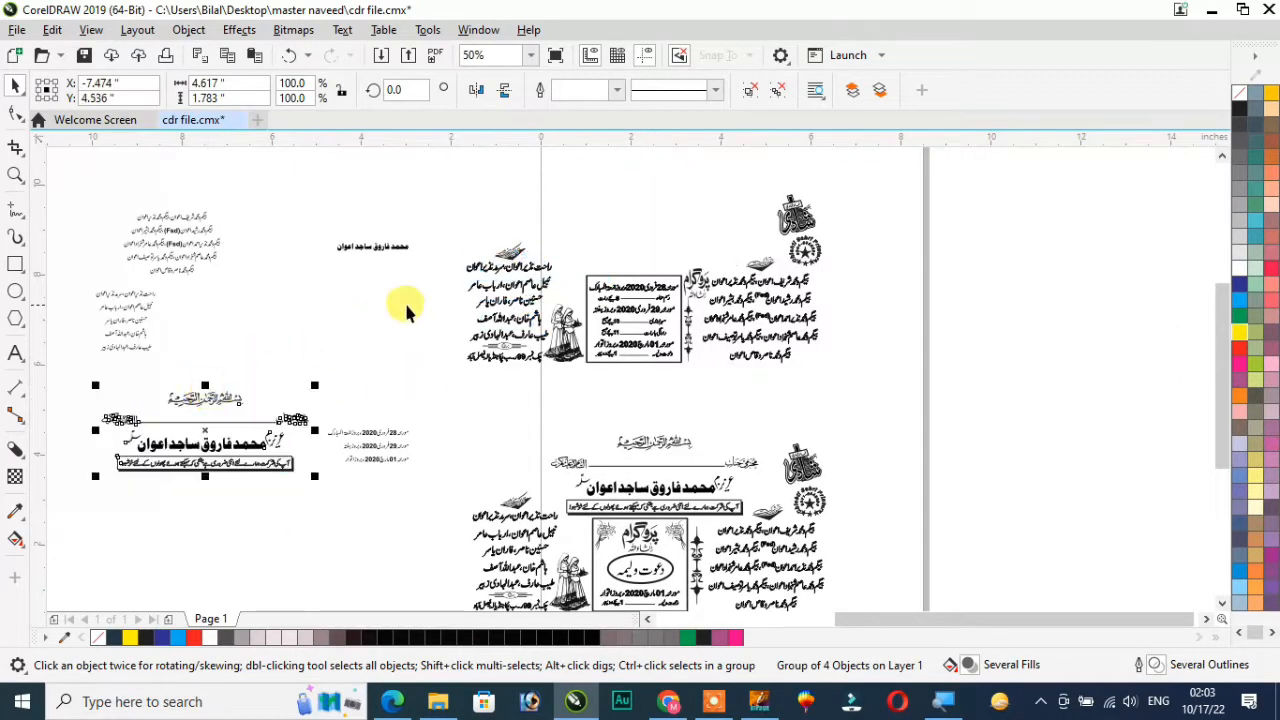
Move the two small calligraphic captions above the upper card's name lists off the card, beside the pasted names
left_click(770, 271)
left_click_drag(762, 268, 332, 350)
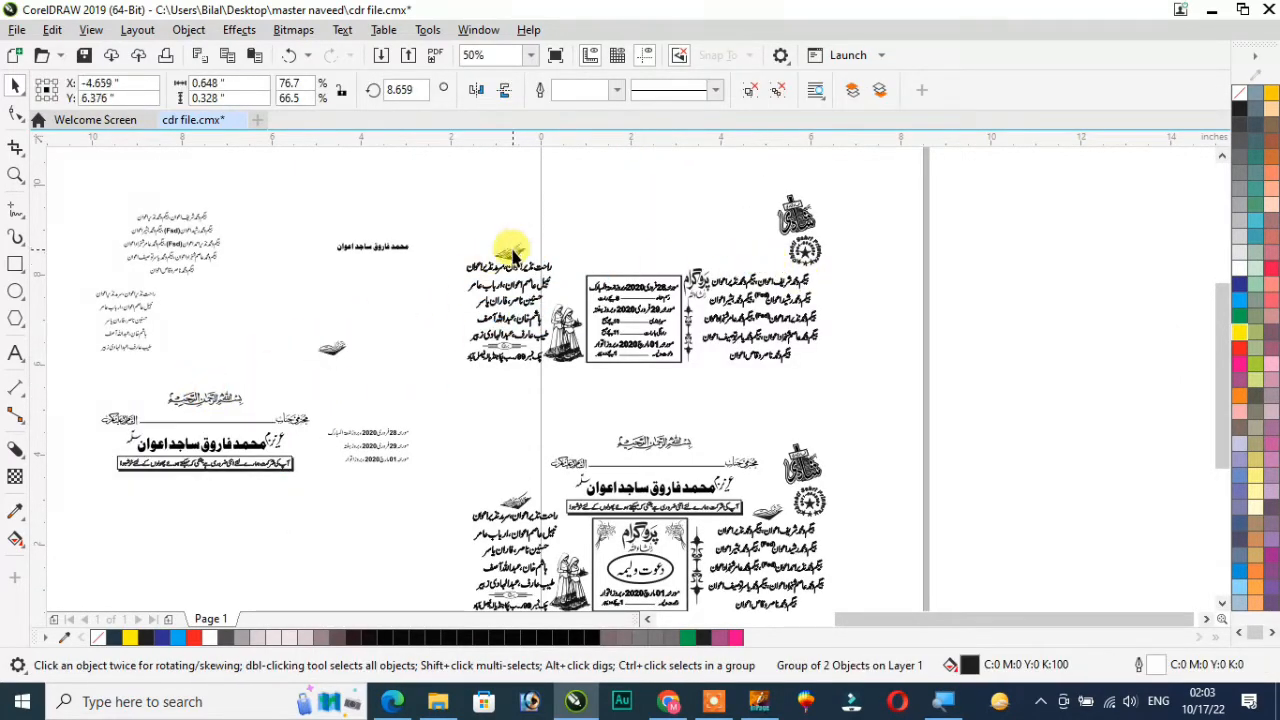
left_click(505, 247)
left_click_drag(505, 247, 265, 337)
Move the calligraphic wedding emblem from the upper card into the new rectangle's upper corner nearest the cards
left_click(805, 212)
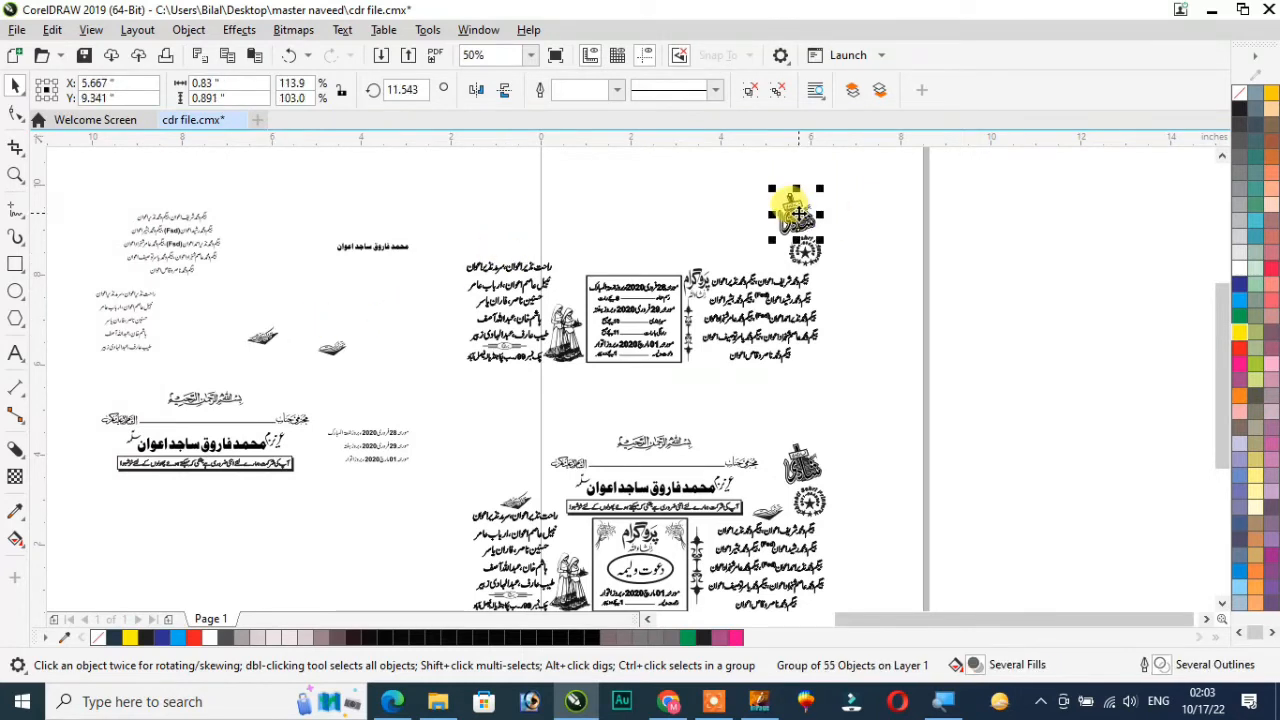
left_click_drag(805, 212, 405, 357)
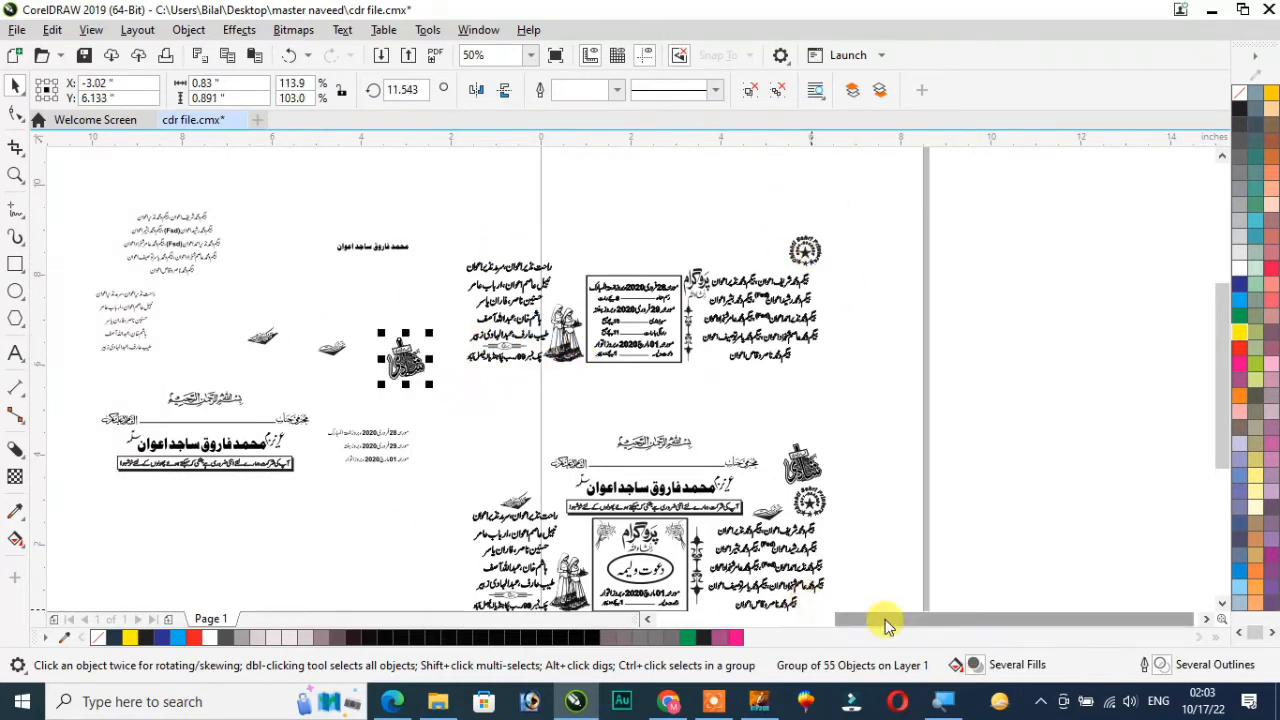
left_click_drag(886, 619, 748, 619)
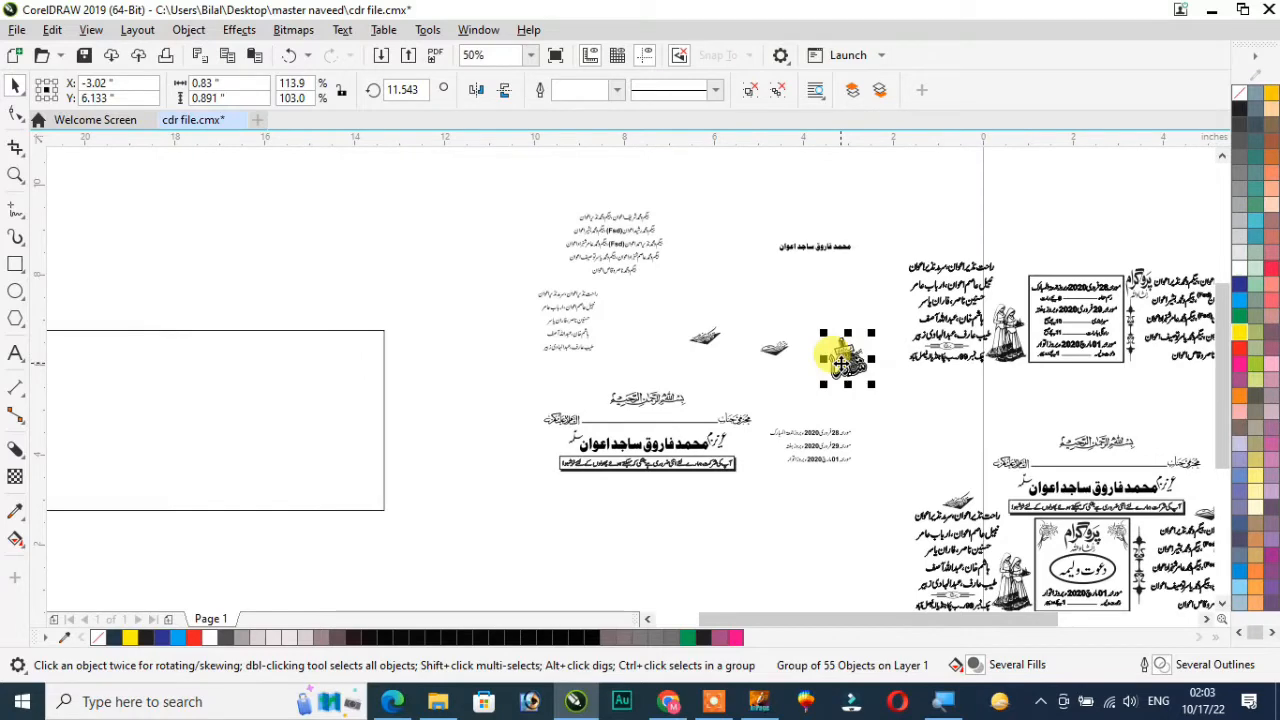
left_click_drag(838, 360, 354, 356)
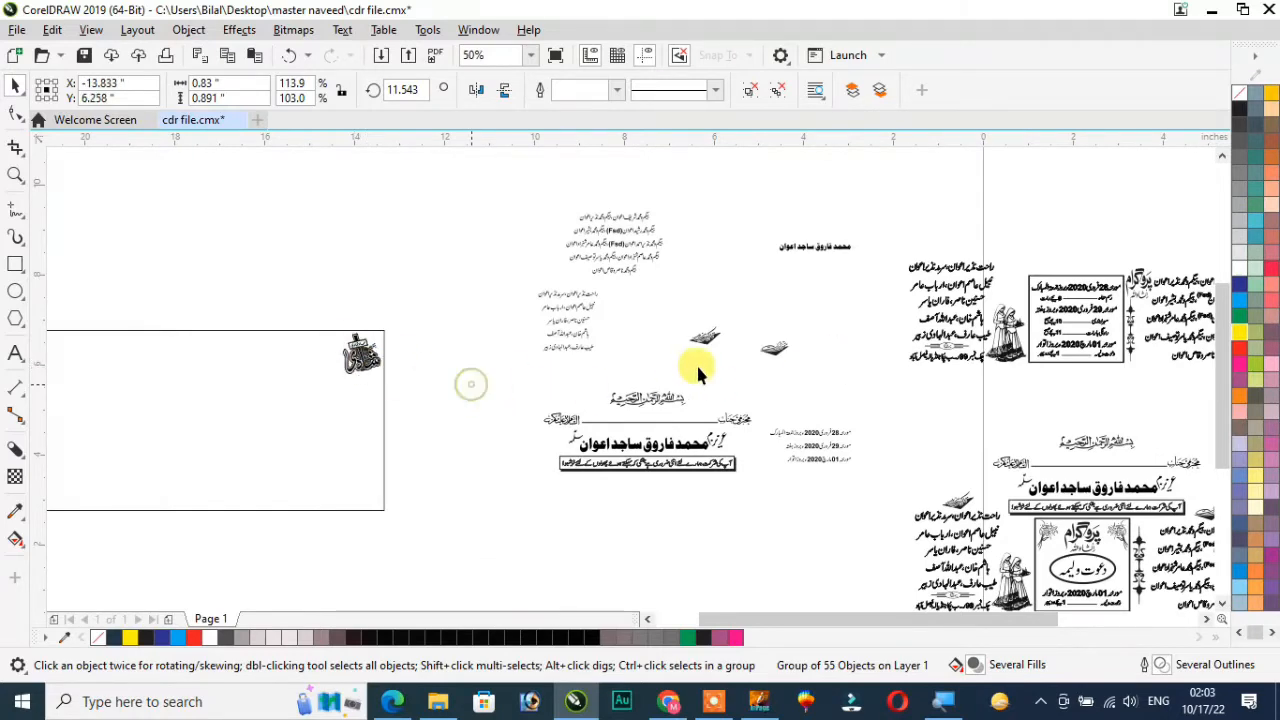
Ungroup the moved heading and remove its old name line from above the boxed message
key("ctrl+u")
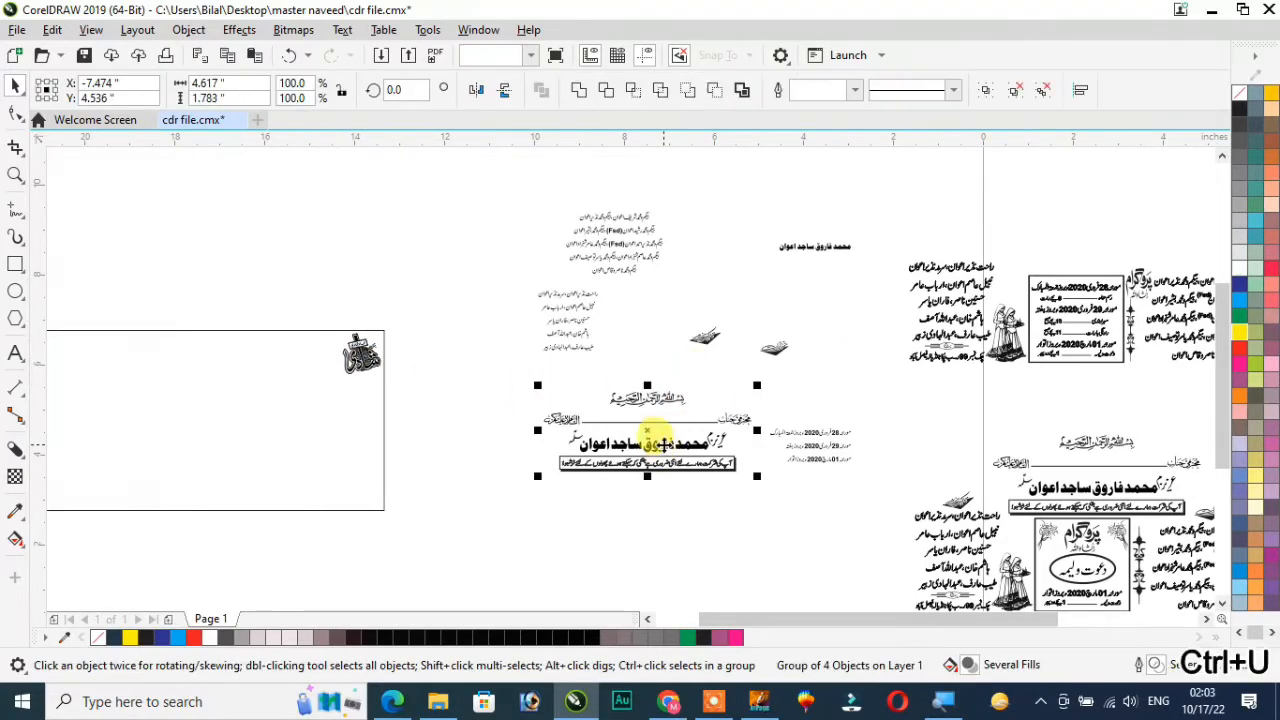
scroll(655, 430, "up", 2)
left_click(743, 454)
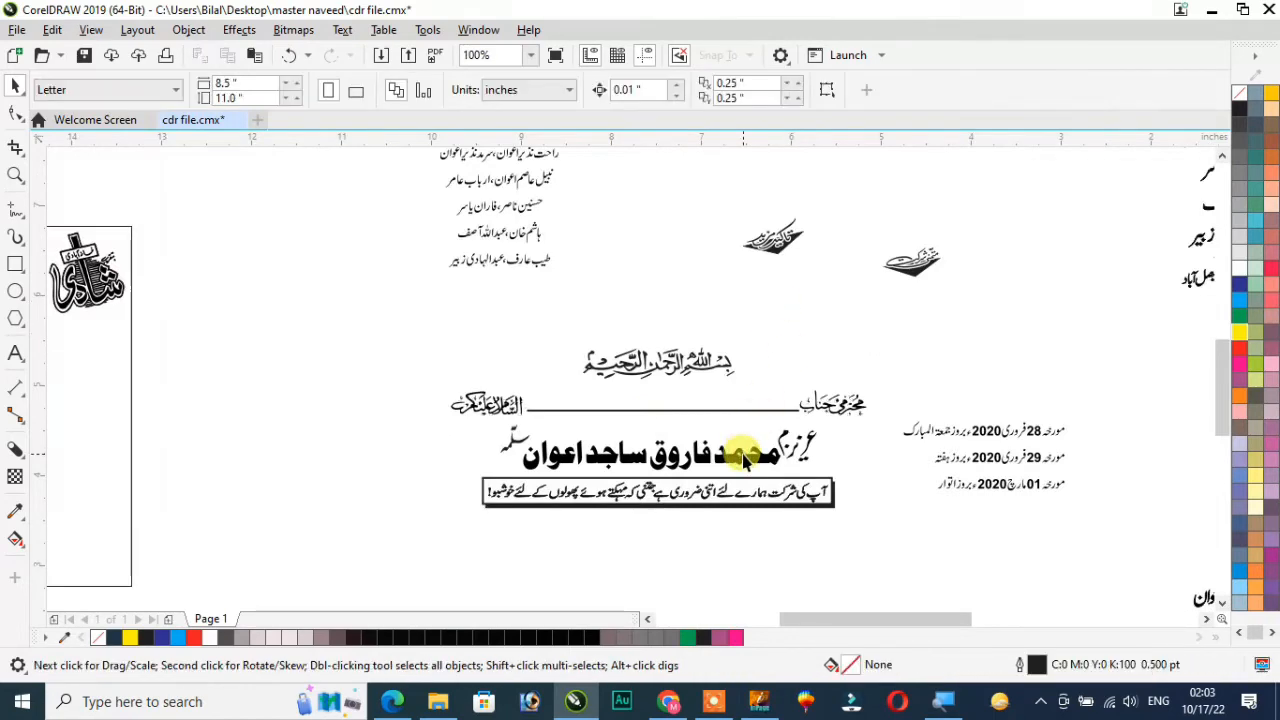
scroll(743, 455, "down", 1)
left_click_drag(743, 455, 736, 450)
Convert the pasted bold heading name to curves and ungroup its letters
left_click_drag(805, 231, 920, 275)
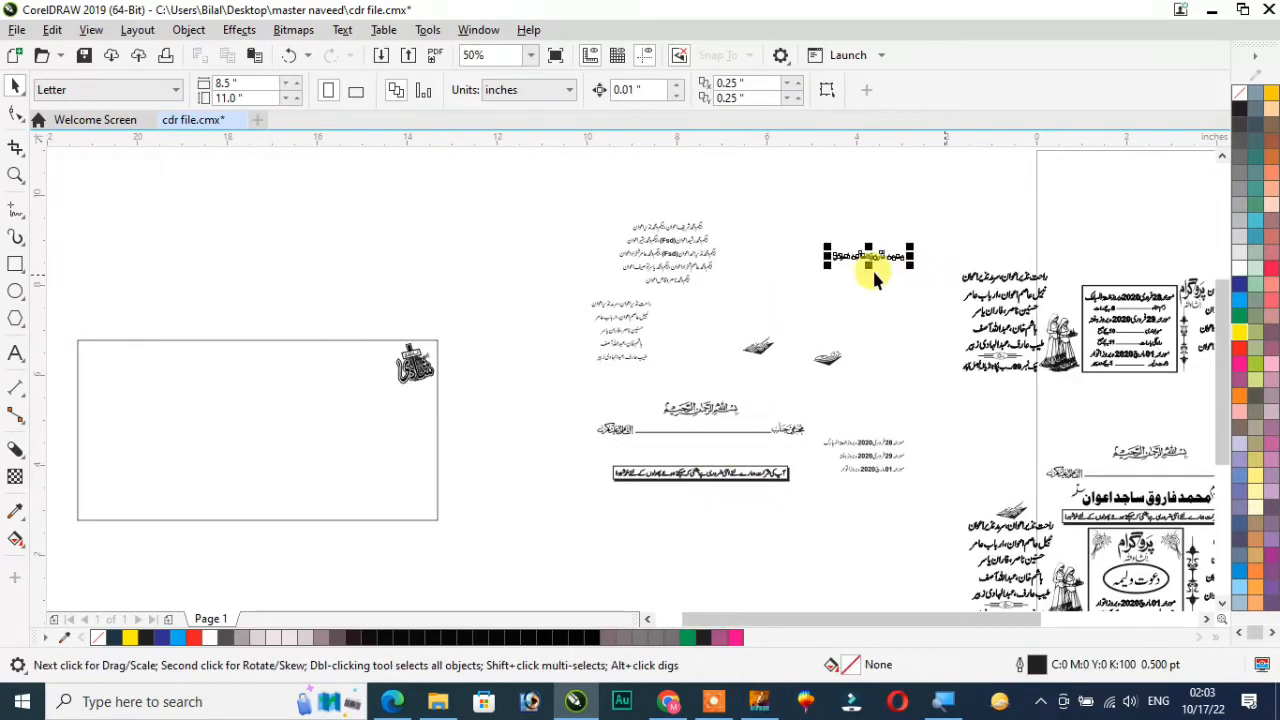
key("shift+F2")
scroll(872, 268, "down", 1)
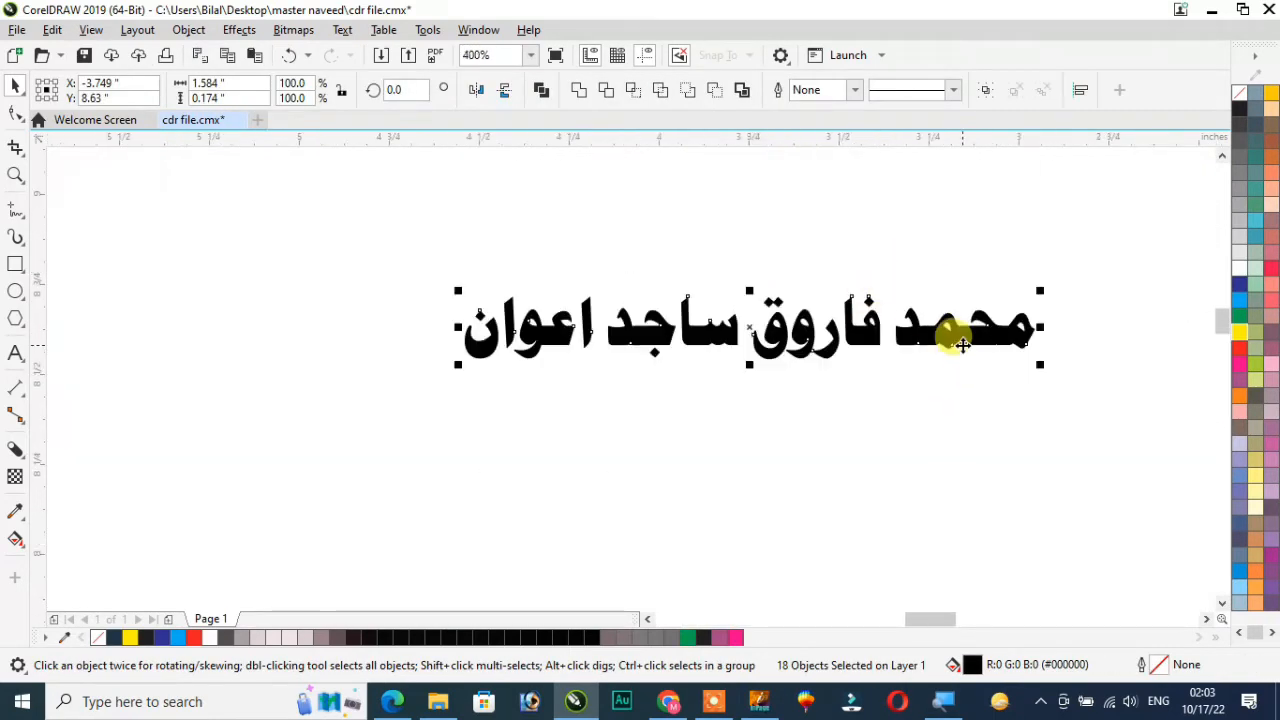
key("ctrl+q")
key("ctrl+u")
Tighten the gaps between the four words of the bold heading name by nudging the words closer together
left_click_drag(1065, 249, 884, 387)
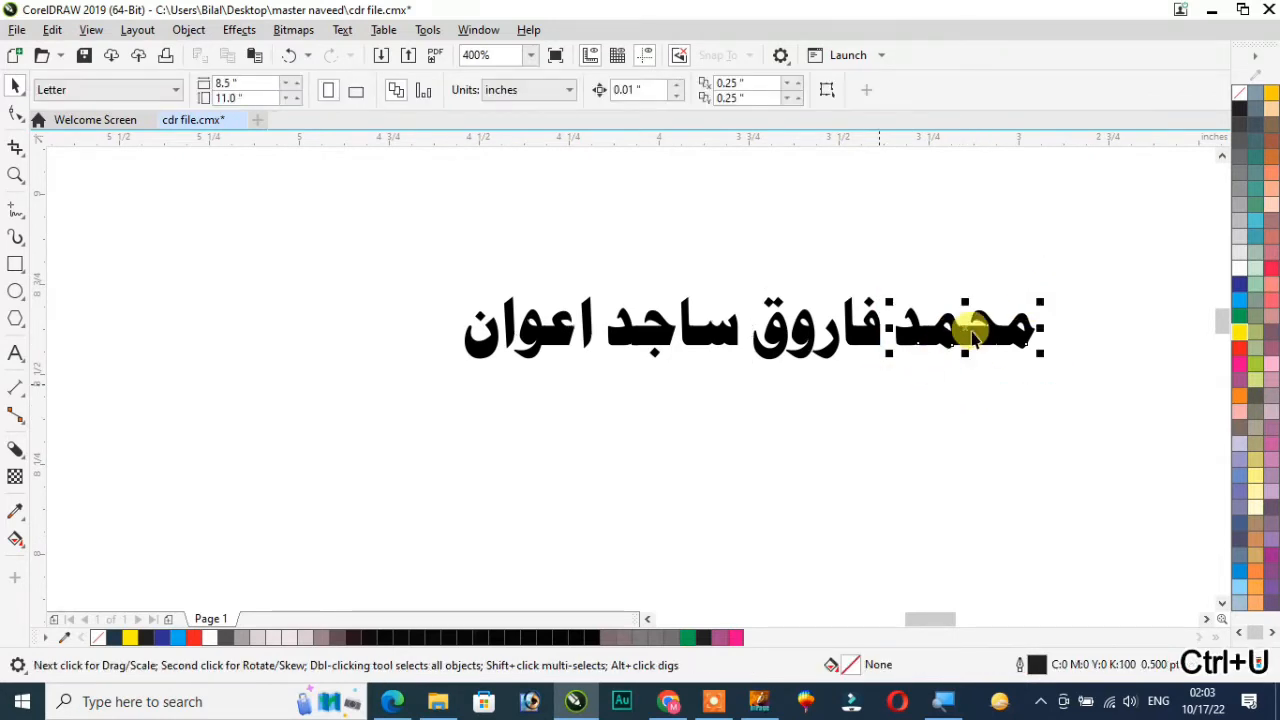
key("Left")
key("Left")
left_click_drag(1112, 230, 748, 401)
key("Left")
key("Left")
key("Left")
left_click_drag(1069, 251, 588, 426)
key("Left")
key("Left")
left_click_drag(397, 254, 578, 413)
key("Right")
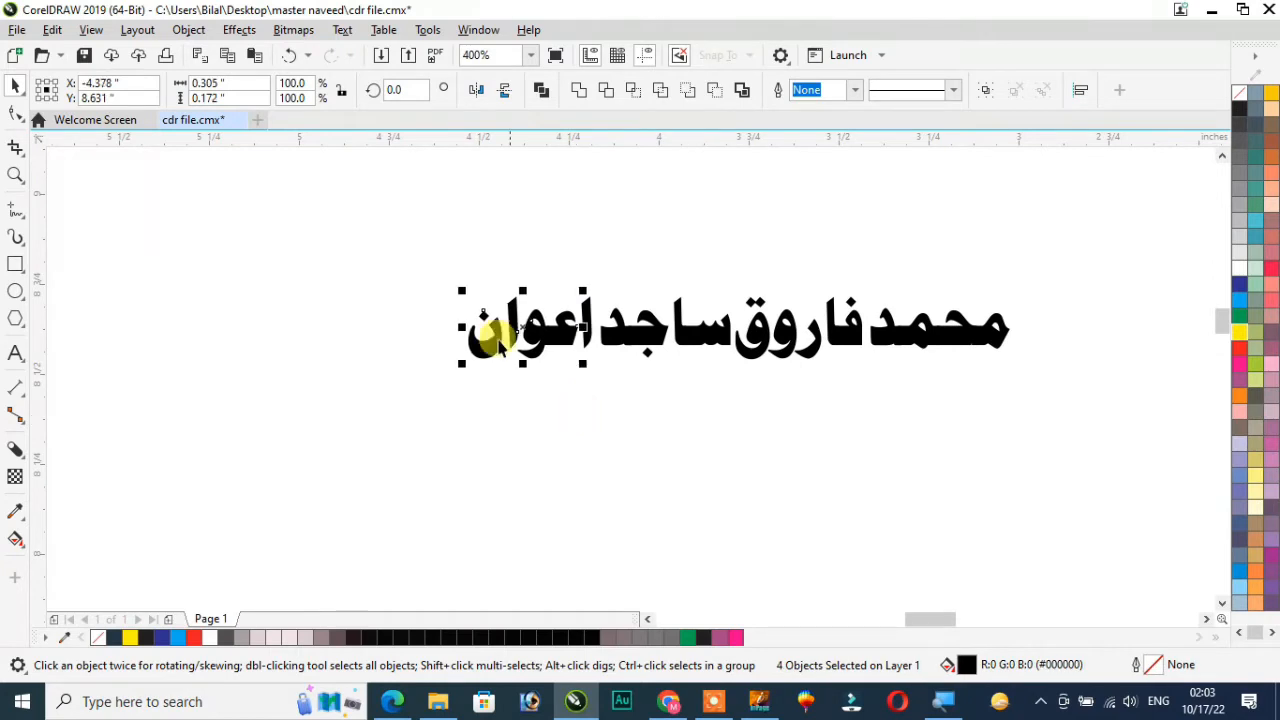
Weld the bold name's letters into one curve and place it between the heading's salutation line and boxed message
left_click_drag(417, 244, 1066, 397)
left_click(582, 92)
key("F4")
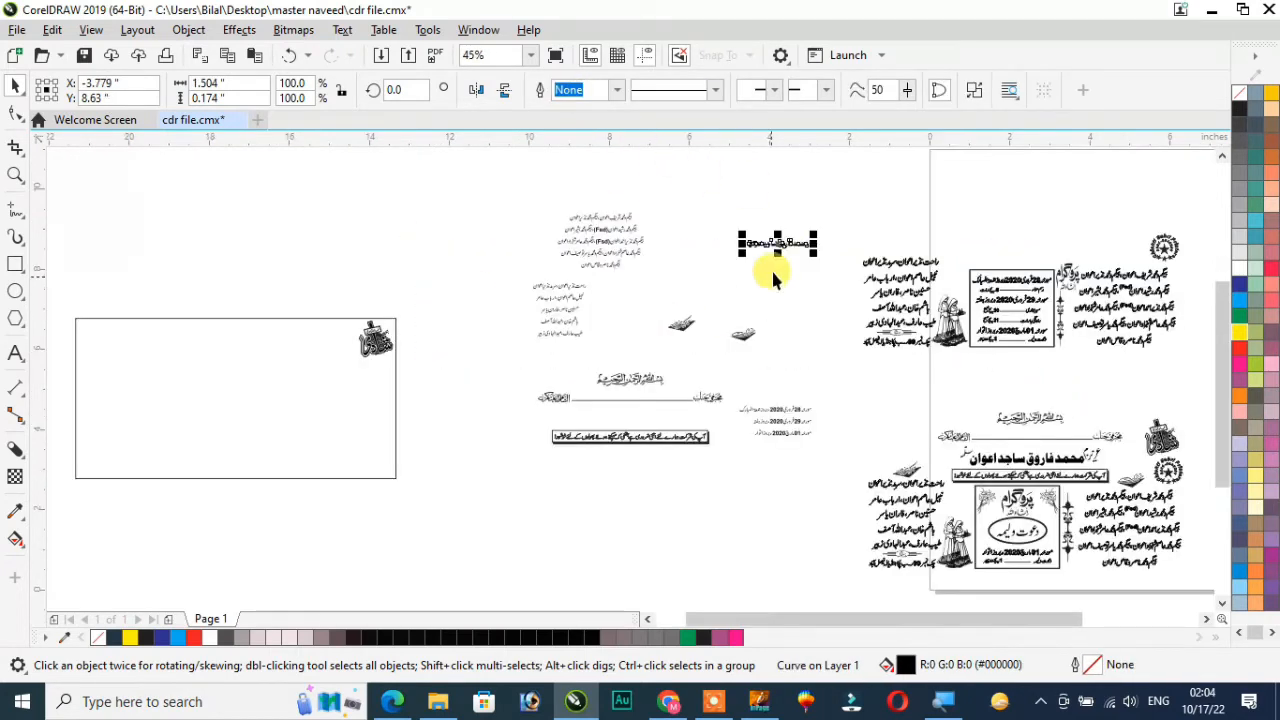
left_click_drag(786, 252, 633, 415)
scroll(628, 437, "up", 2)
scroll(628, 440, "down", 2)
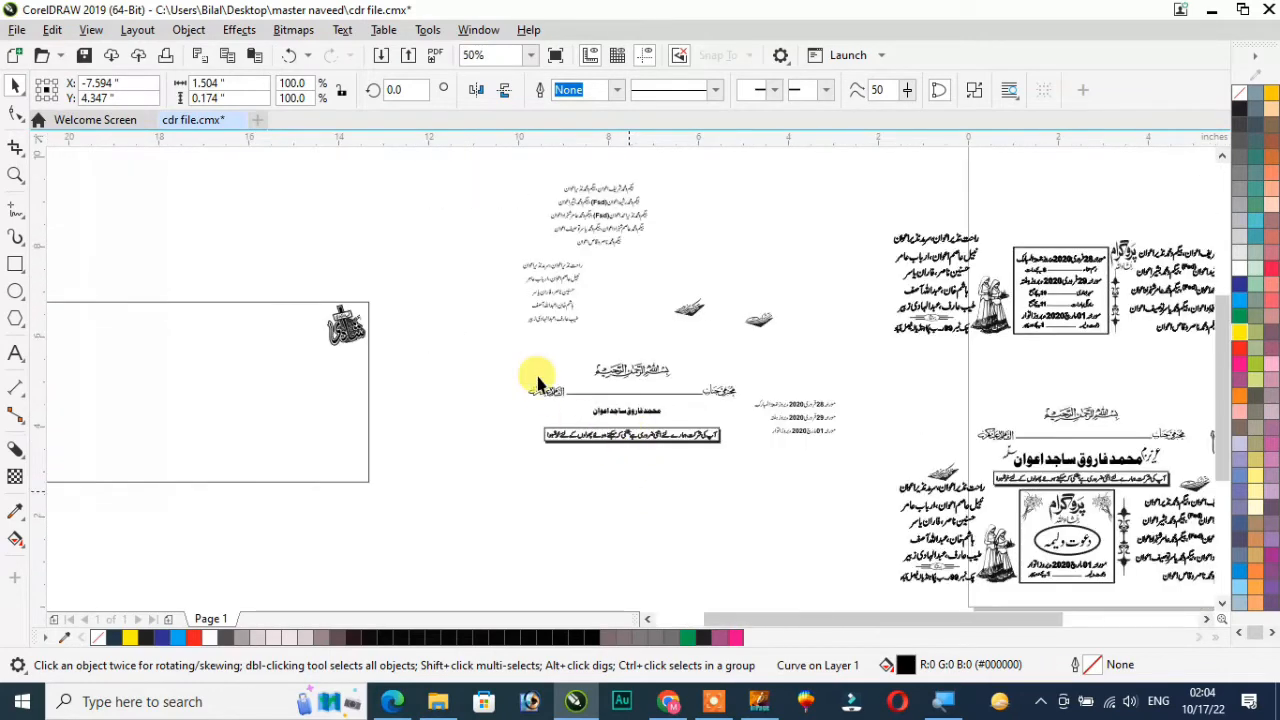
Move the Bismillah and salutation line, the boxed message and the bold name into the upper middle of the 8 by 4 inch rectangle
left_click_drag(512, 350, 741, 411)
scroll(640, 395, "down", 1)
left_click_drag(629, 386, 225, 347)
left_click(480, 490)
left_click(623, 432)
left_click_drag(623, 432, 232, 395)
left_click(626, 418)
left_click_drag(626, 418, 233, 371)
Enlarge the bold name proportionally about its centre to 162.4%, about 2.44 inches wide
key("shift+F2")
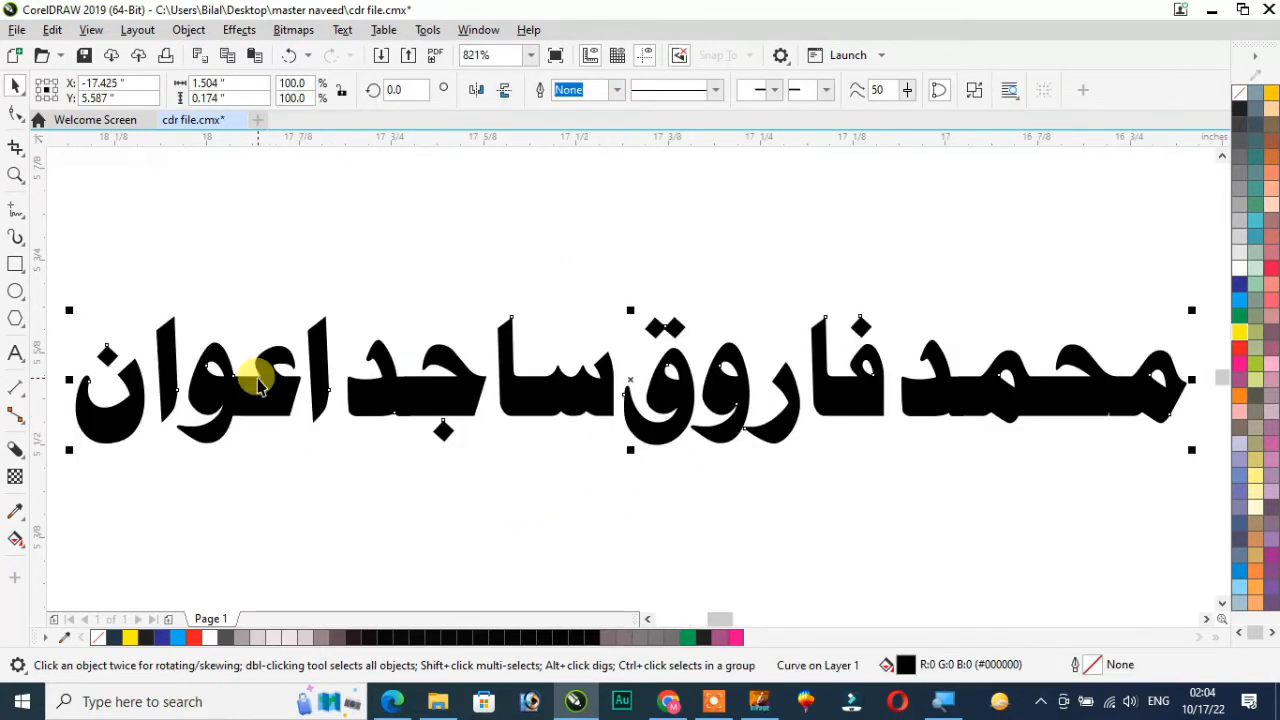
scroll(257, 379, "down", 1)
left_click_drag(716, 415, 857, 486)
scroll(826, 466, "down", 2)
scroll(863, 478, "down", 2)
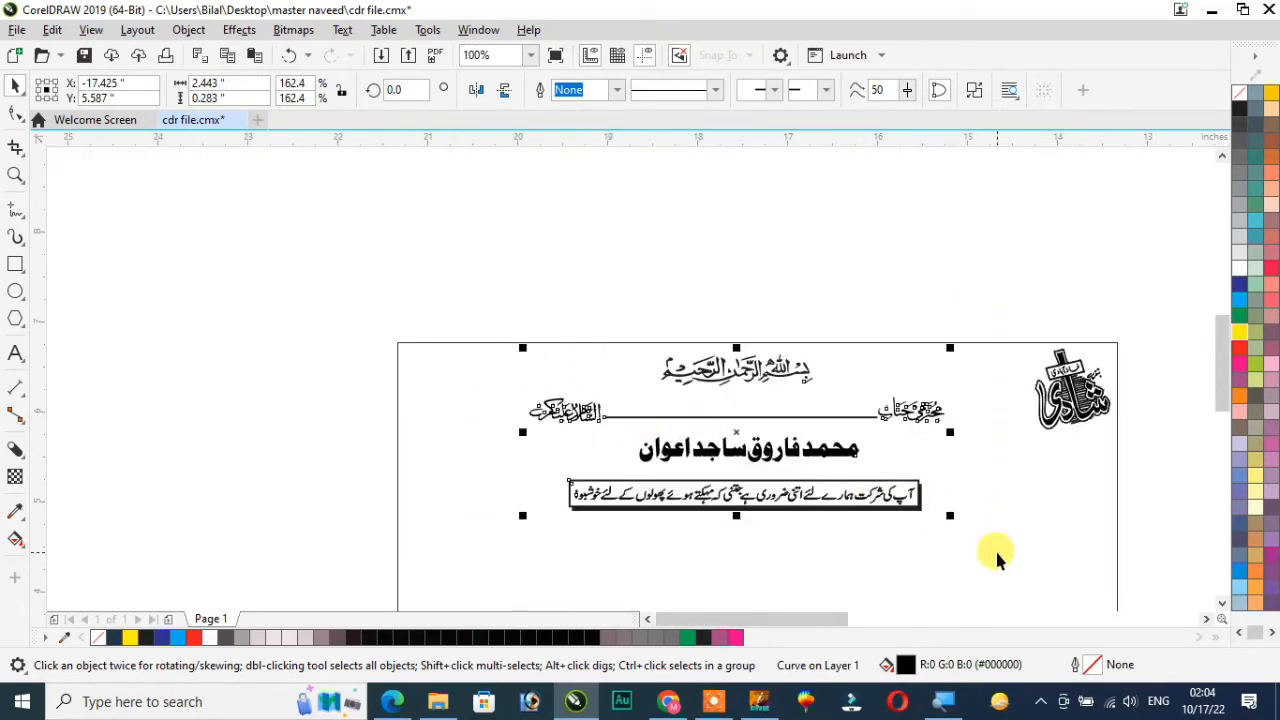
Move the two blocks of family names into the 8 by 4 inch card, one at each side below the boxed message
scroll(997, 558, "down", 2)
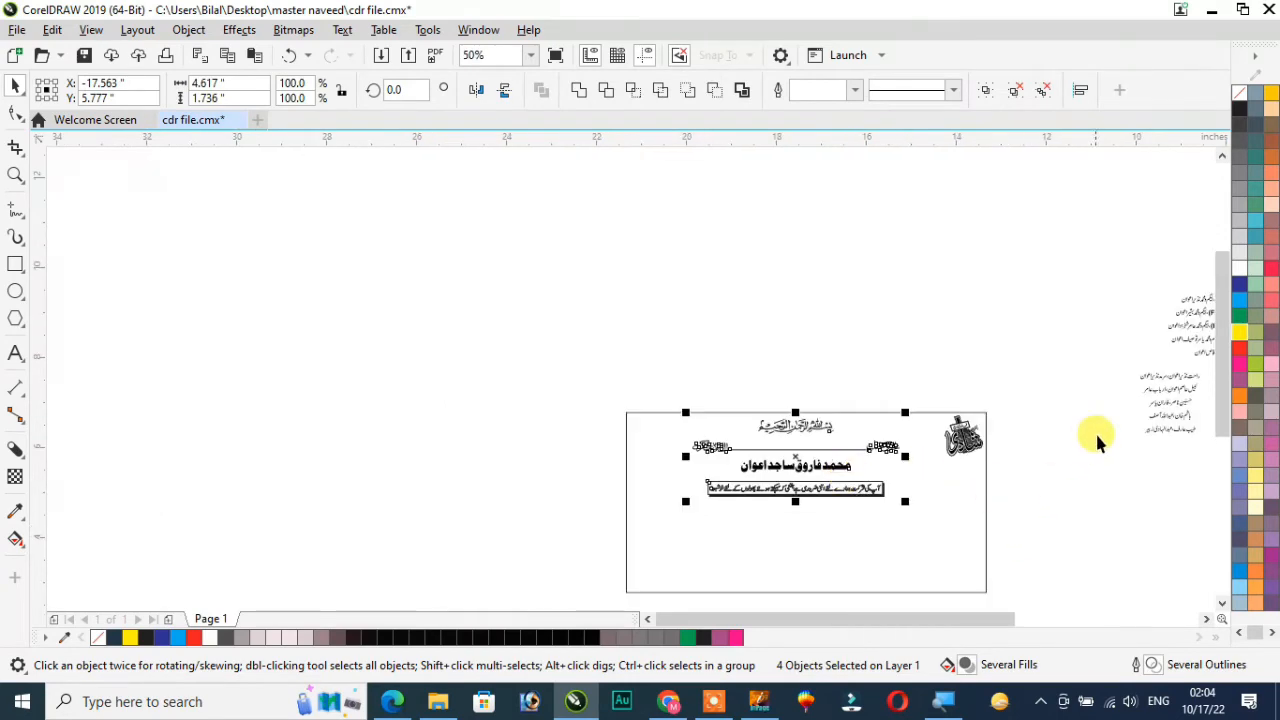
left_click(1171, 393)
left_click_drag(1171, 393, 664, 540)
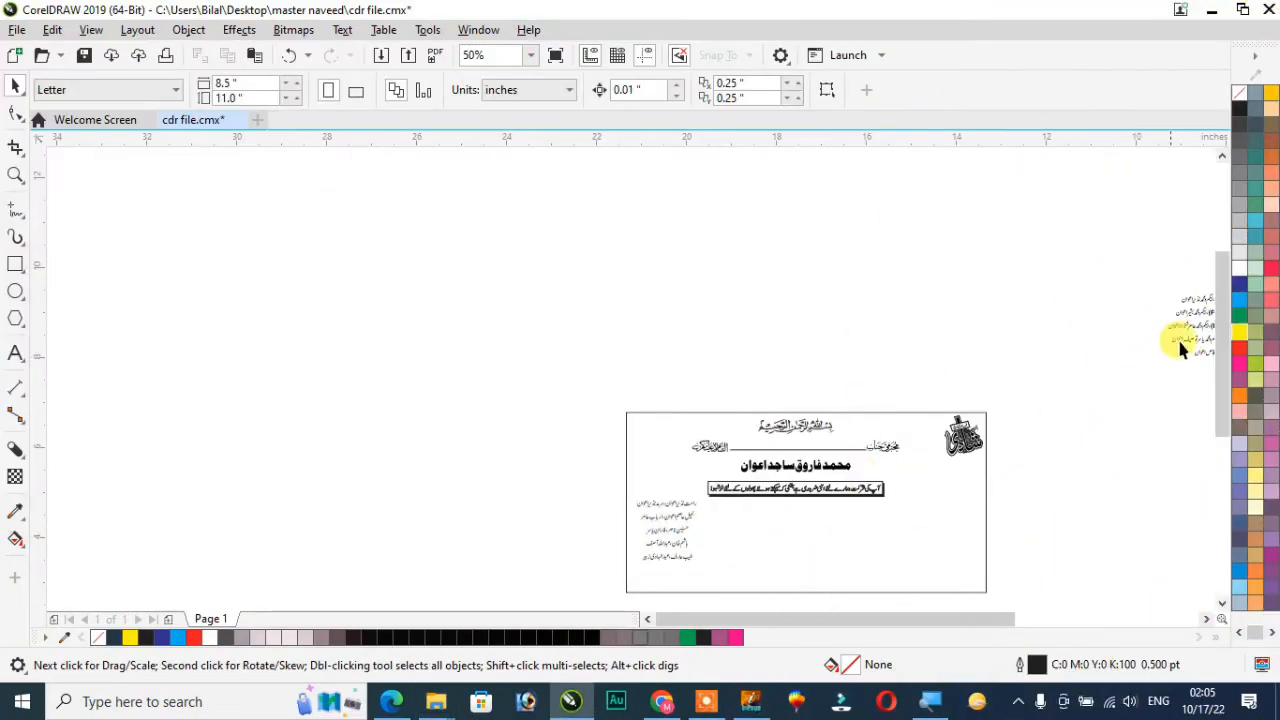
key("F4")
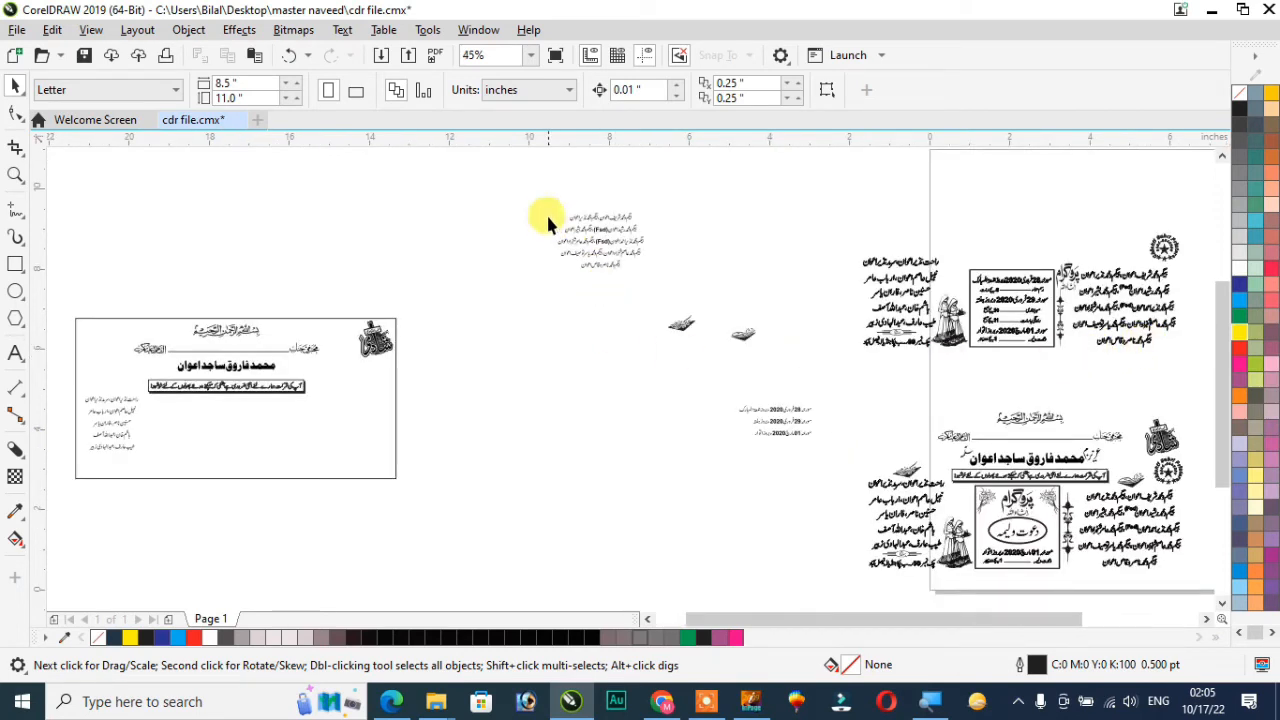
left_click_drag(600, 255, 393, 450)
left_click(44, 390)
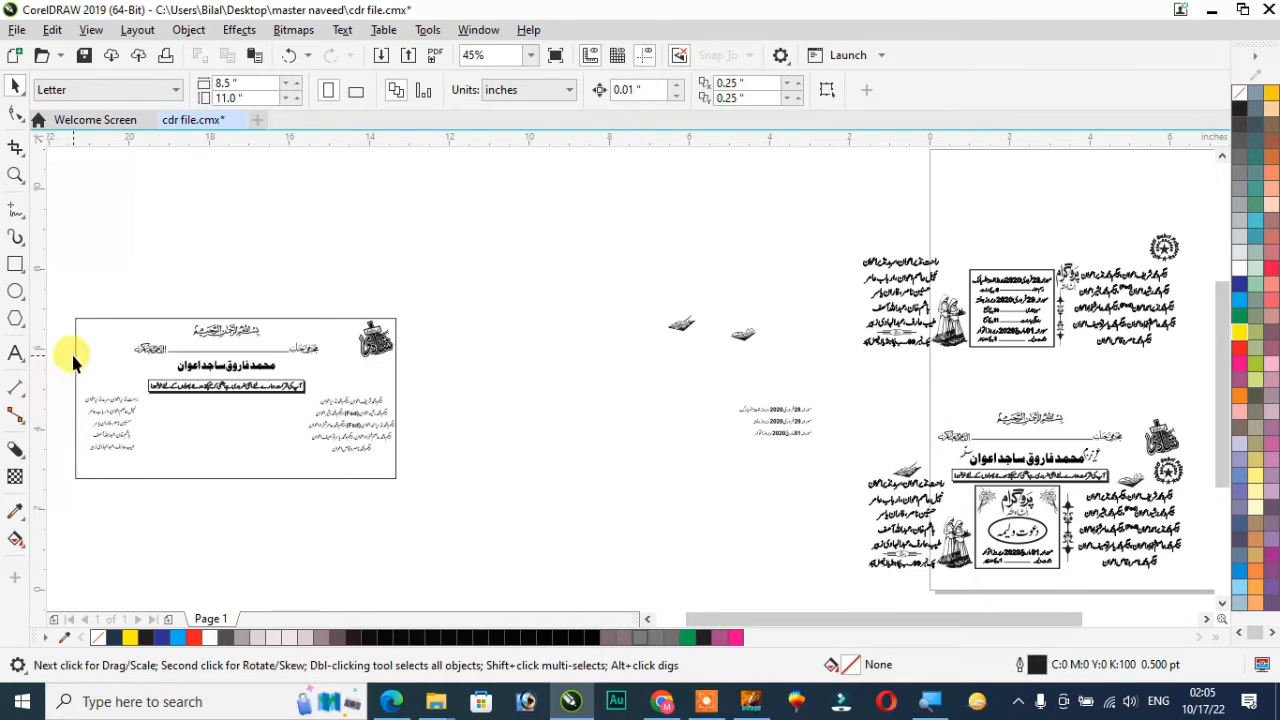
Place the "متمنی شرکت" calligraphy ornament above the family names on the card's right side
key("z")
left_click_drag(63, 300, 463, 501)
right_click(463, 501)
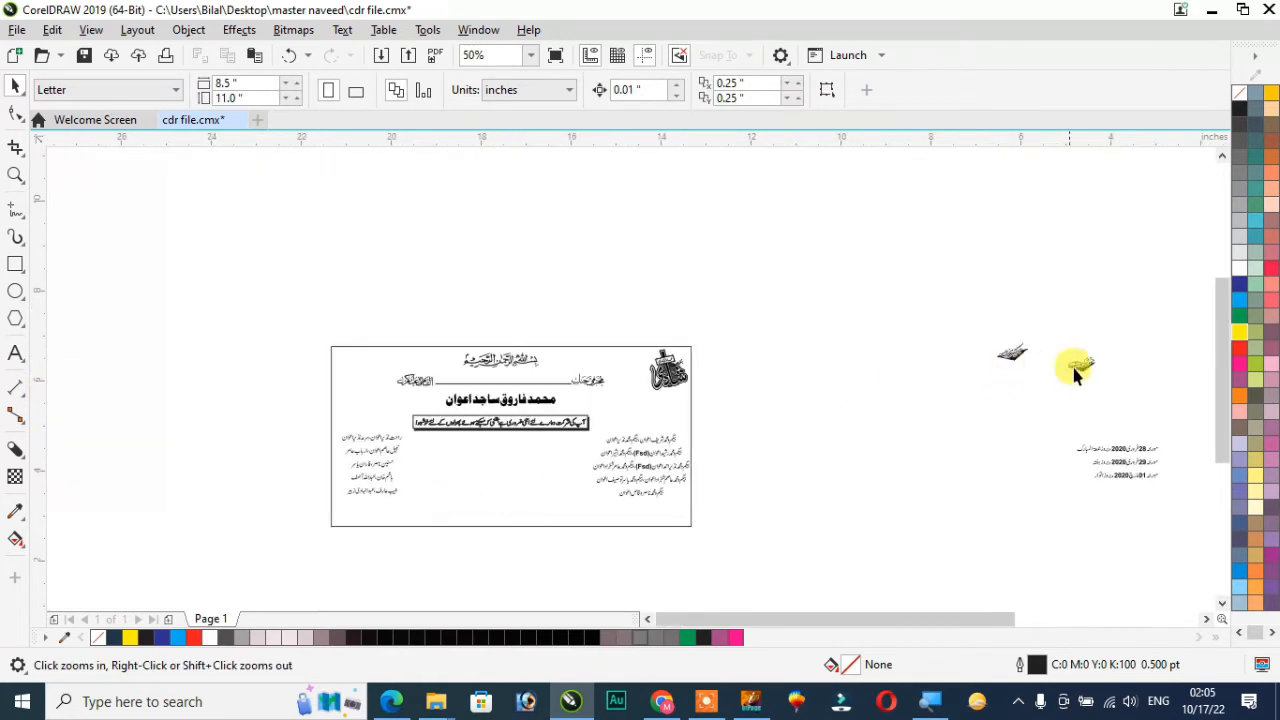
left_click(1083, 365)
key("shift+F2")
scroll(1086, 366, "down", 2)
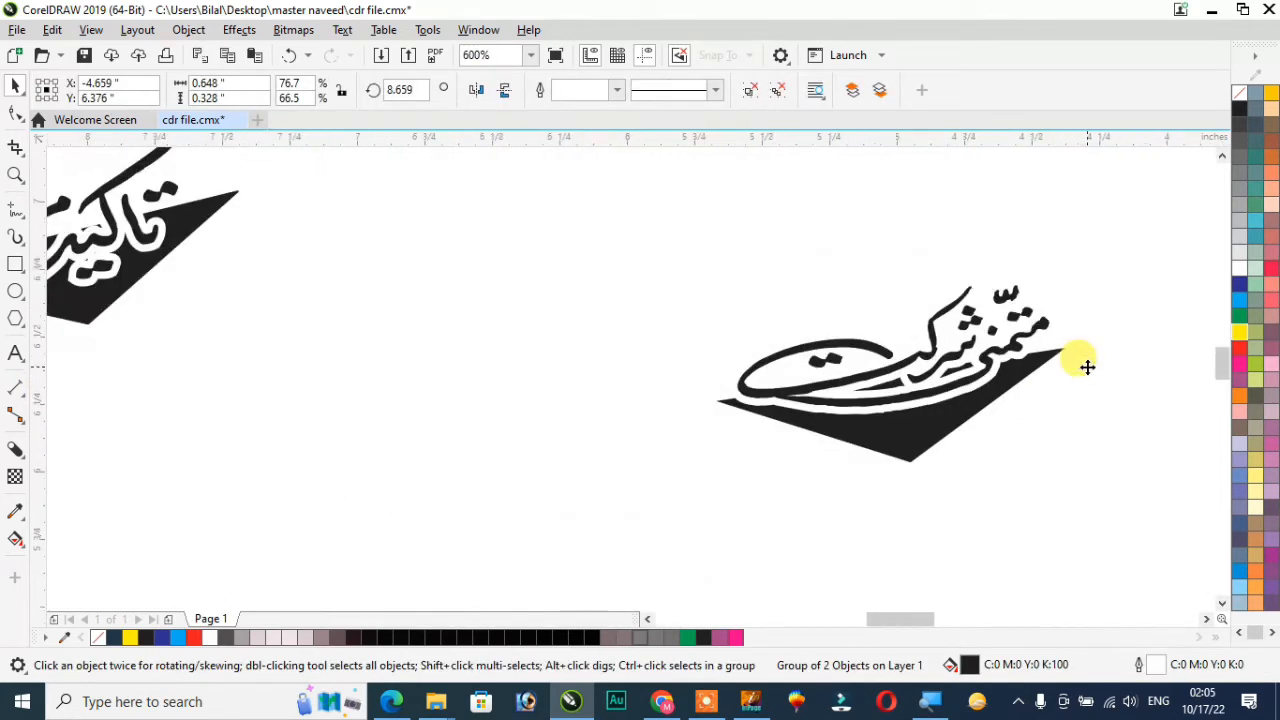
key("F4")
left_click_drag(740, 340, 344, 400)
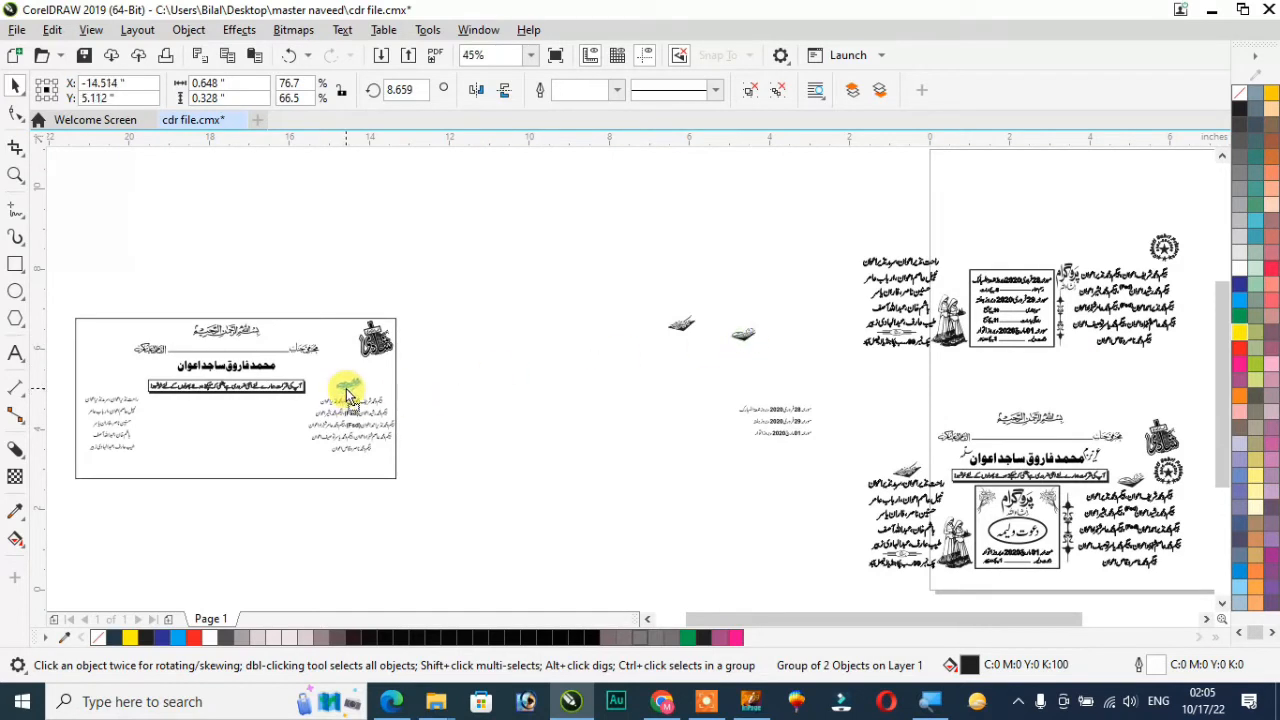
Place the "تاکید مزید" calligraphy ornament above the names on the card's left side and level it with the opposite ornament
left_click(680, 323)
left_click_drag(680, 323, 113, 395)
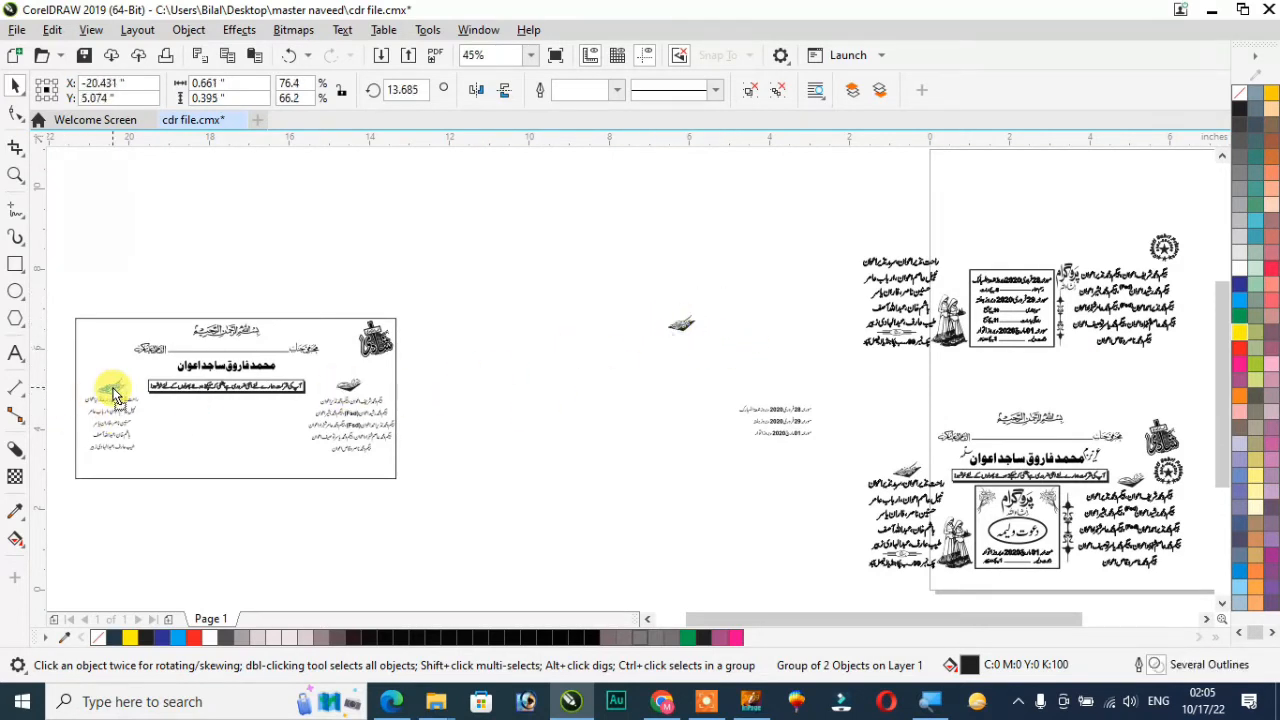
key("F2")
left_click_drag(63, 357, 443, 416)
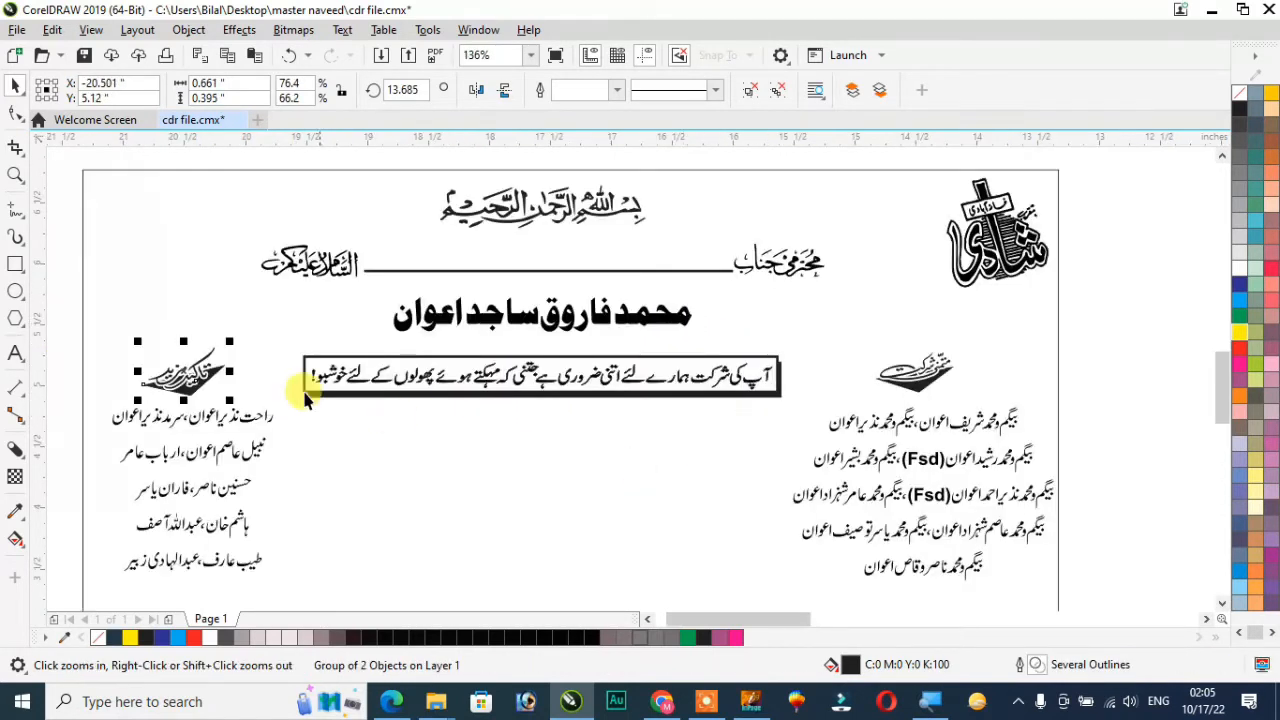
left_click(916, 385, "shift")
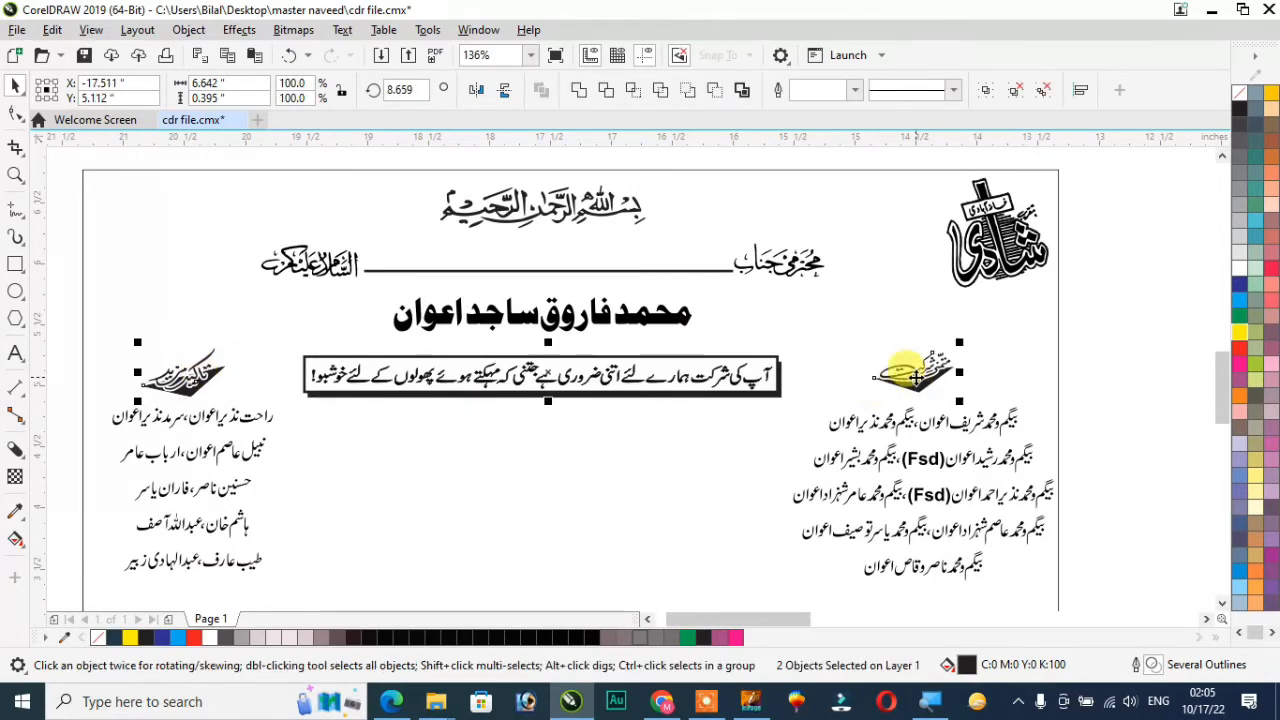
left_click(1070, 384)
Move the "پروگرام" calligraphy from beside the upper sample's dates box into the card, under the right end of the boxed message
scroll(1036, 474, "down", 5)
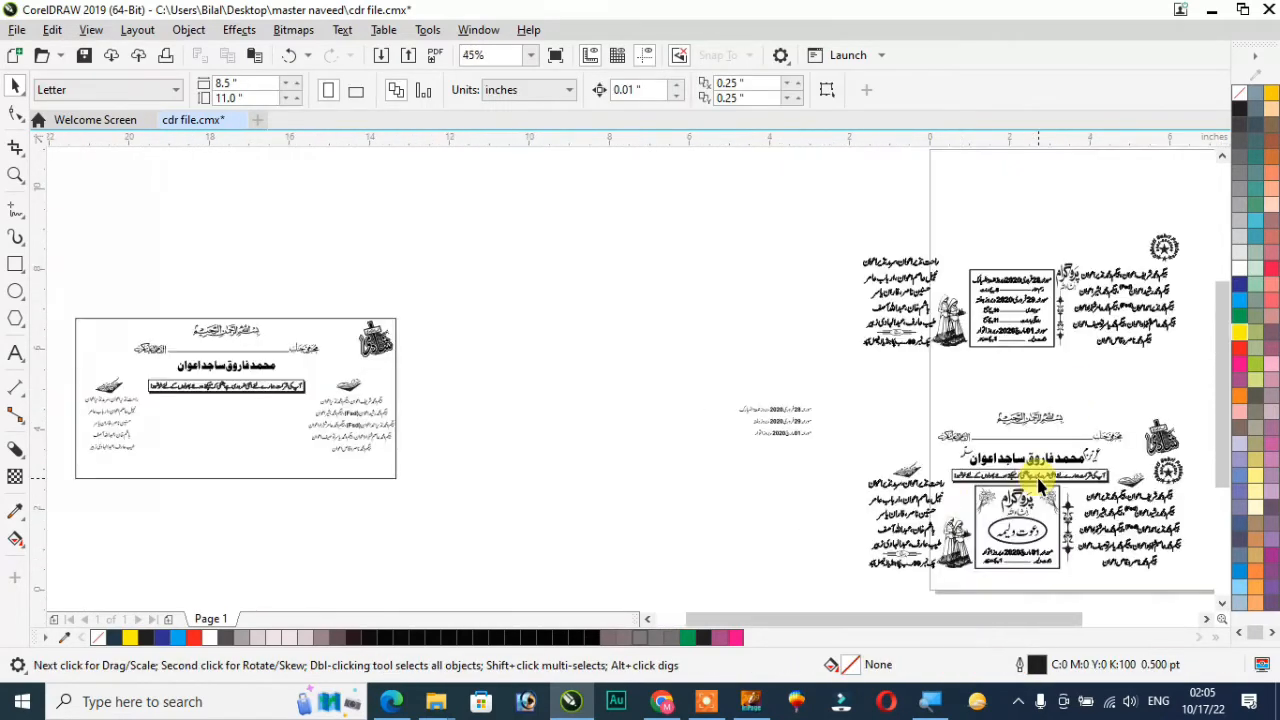
left_click_drag(968, 256, 1049, 343)
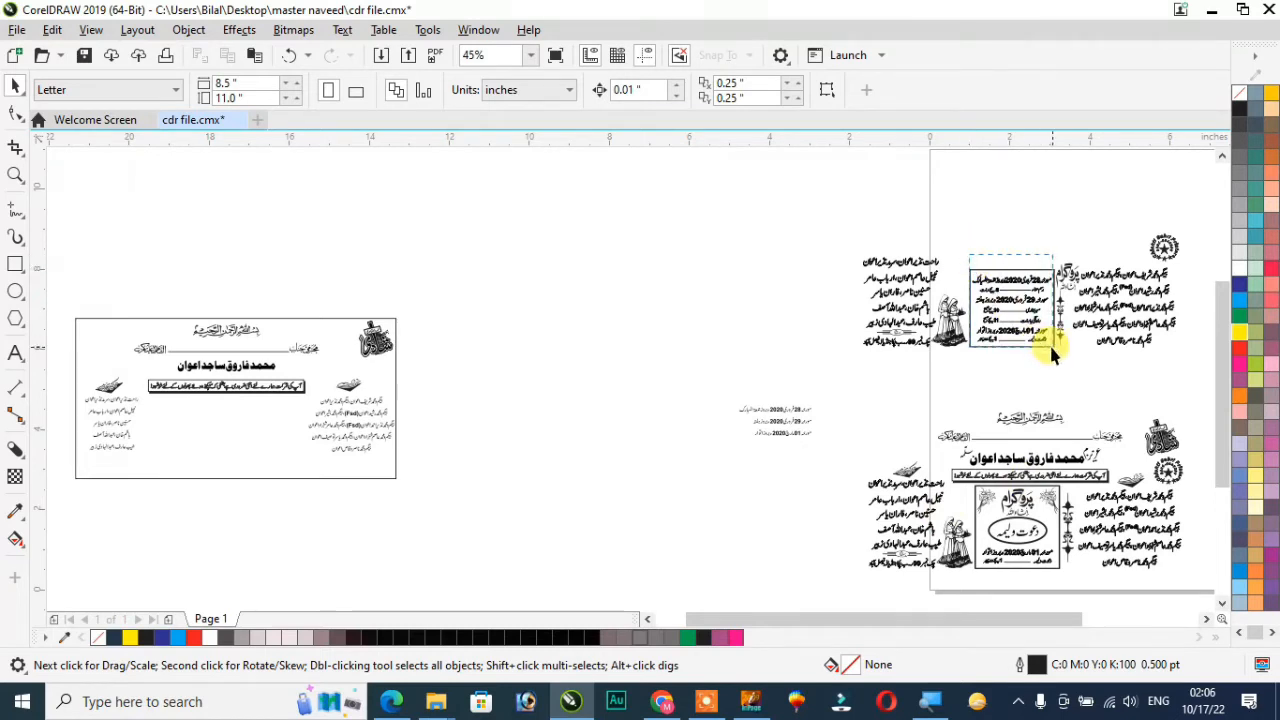
left_click(1065, 278)
left_click_drag(1066, 278, 289, 418)
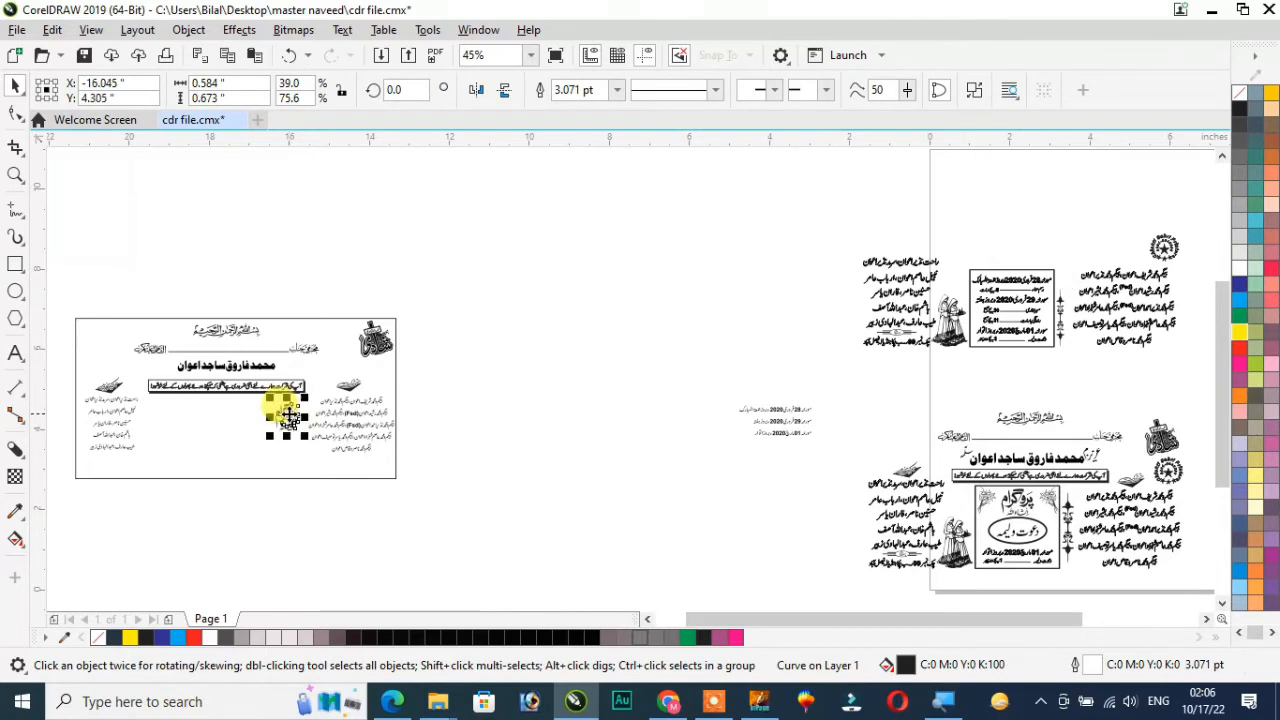
key("shift+F2")
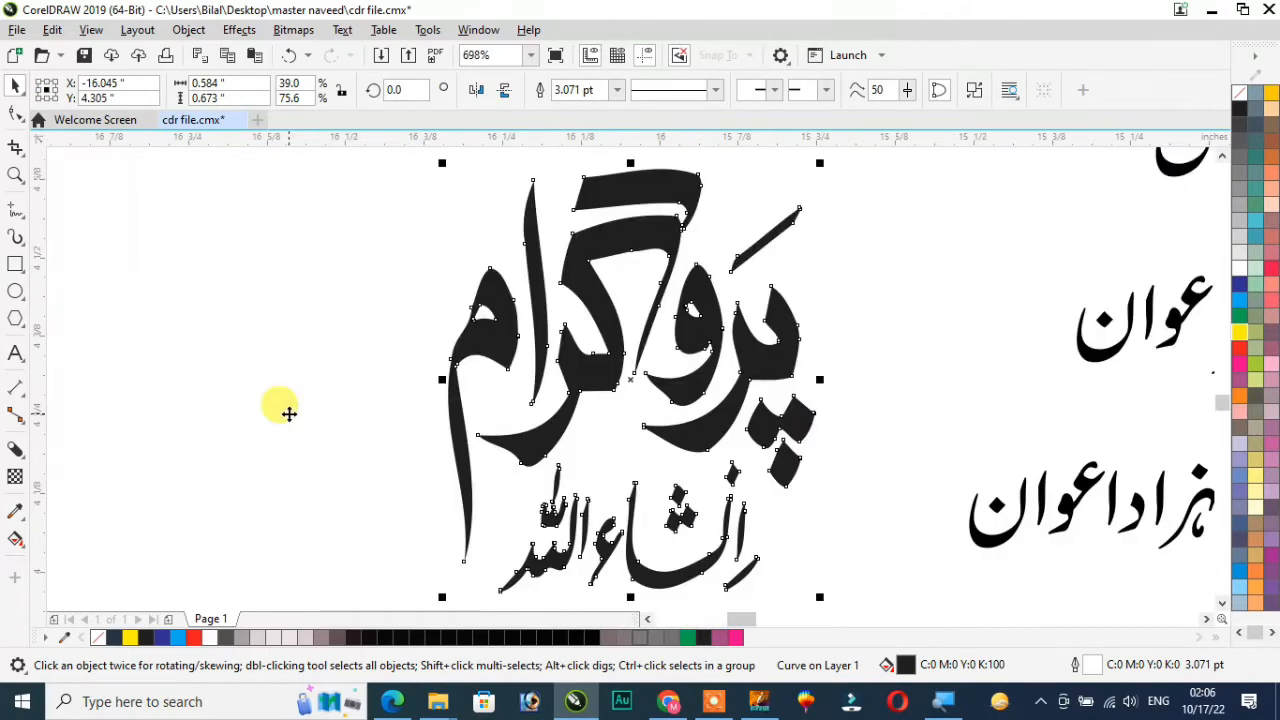
scroll(289, 414, "down", 2)
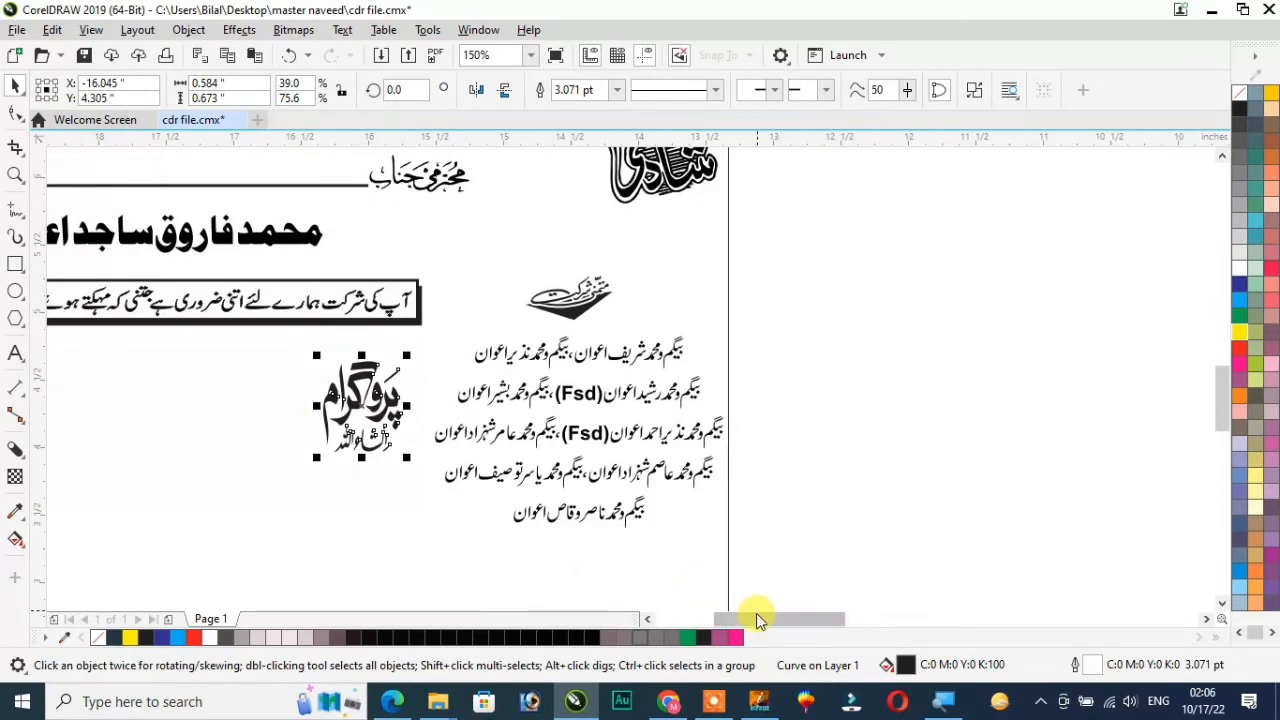
scroll(756, 620, "left", 5)
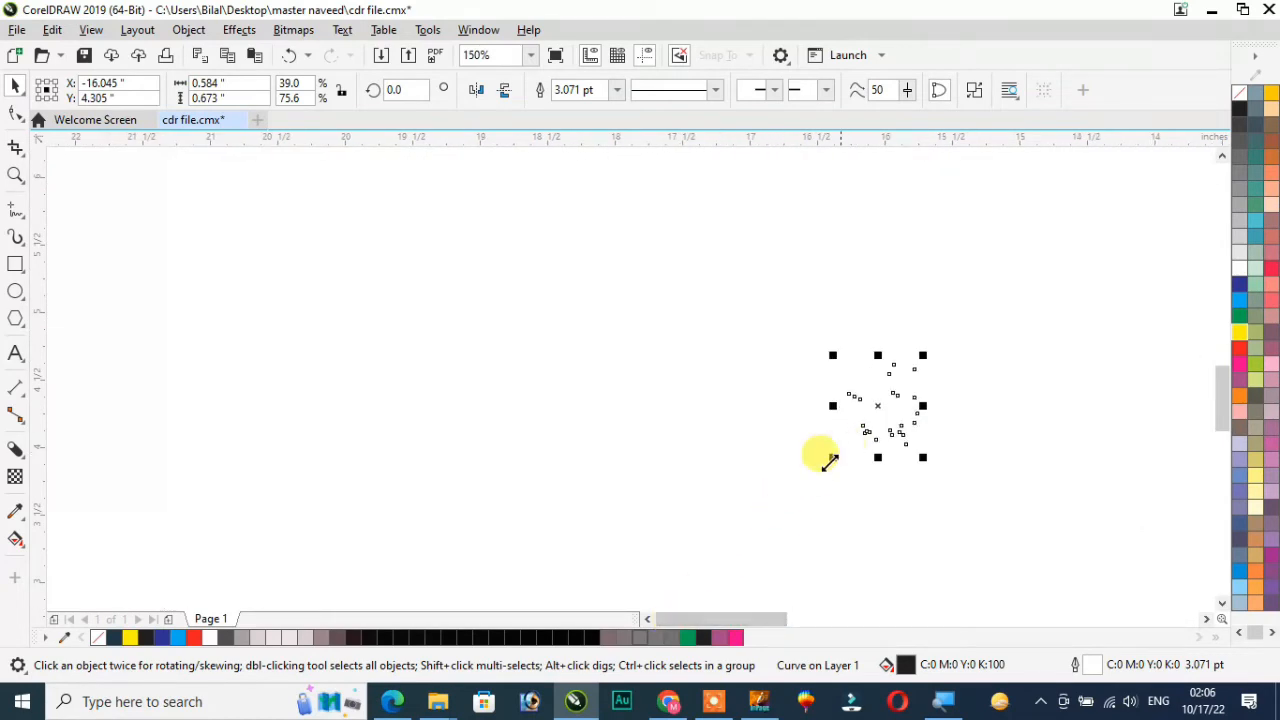
key("F4")
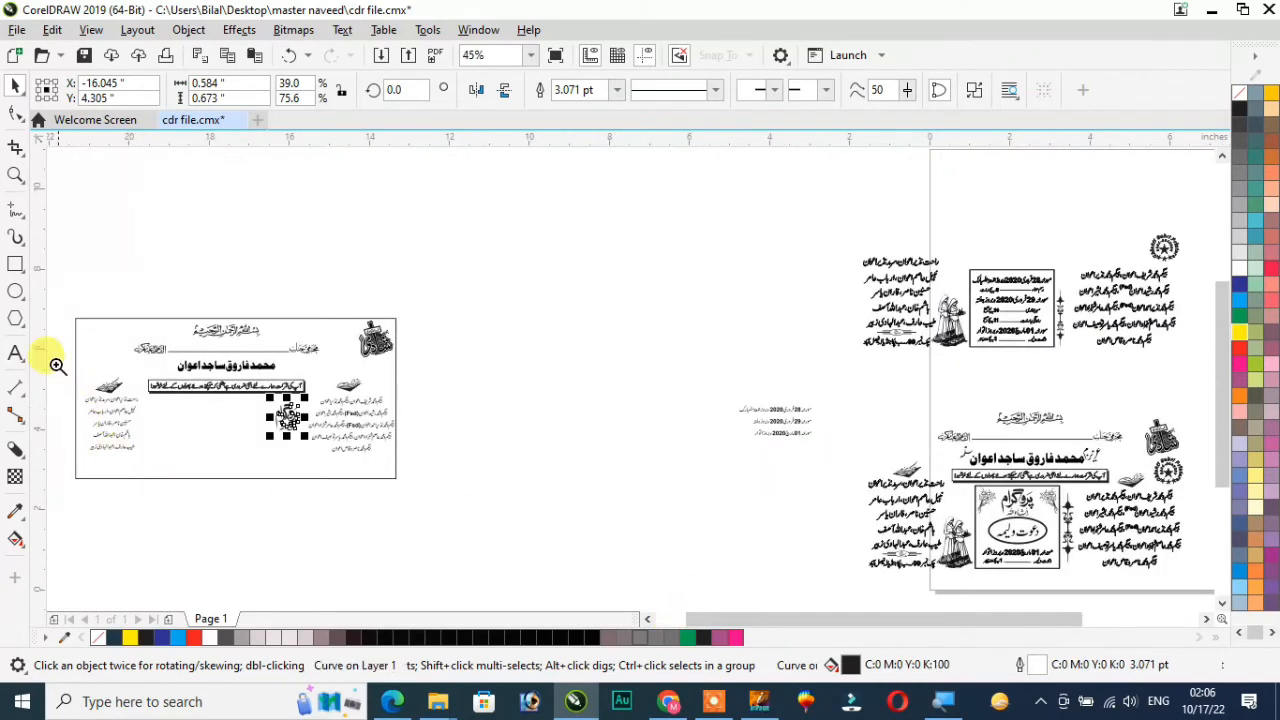
key("z")
left_click_drag(62, 308, 415, 498)
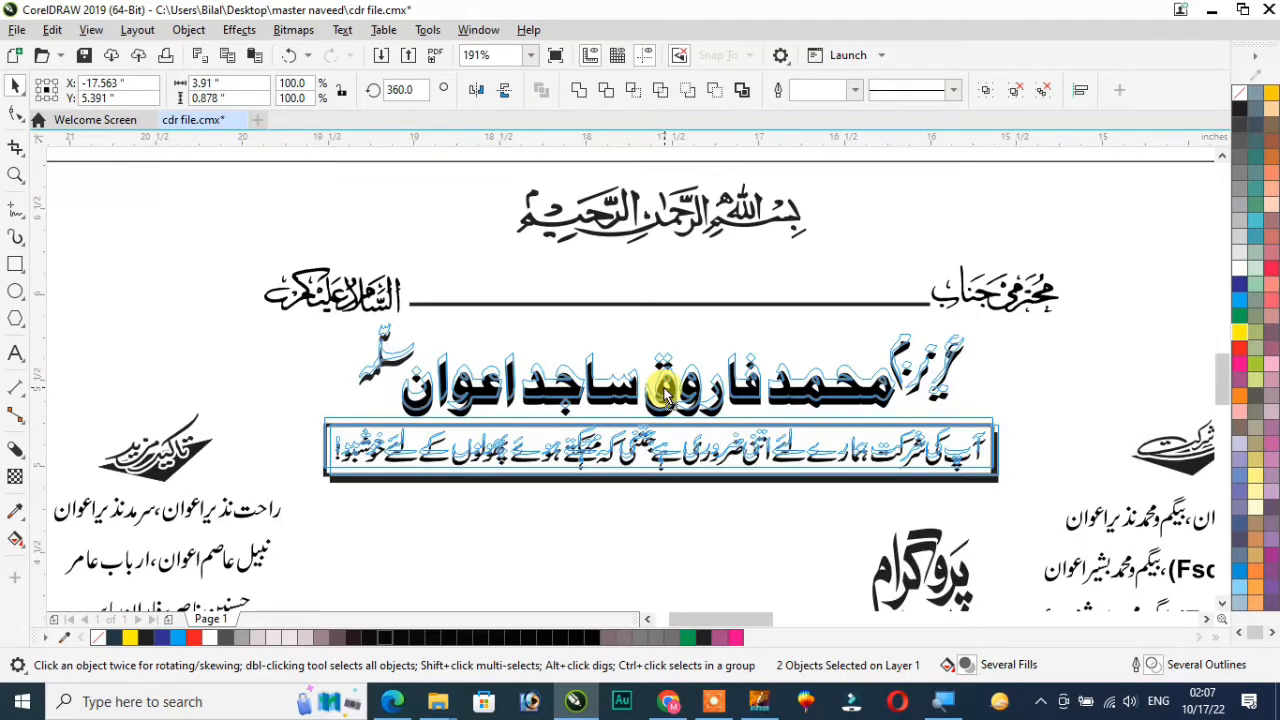
Replace the card's bold name with the sample's name group including its honorifics, and undo its centring on the boxed message
key("ctrl+z")
key("ctrl+z")
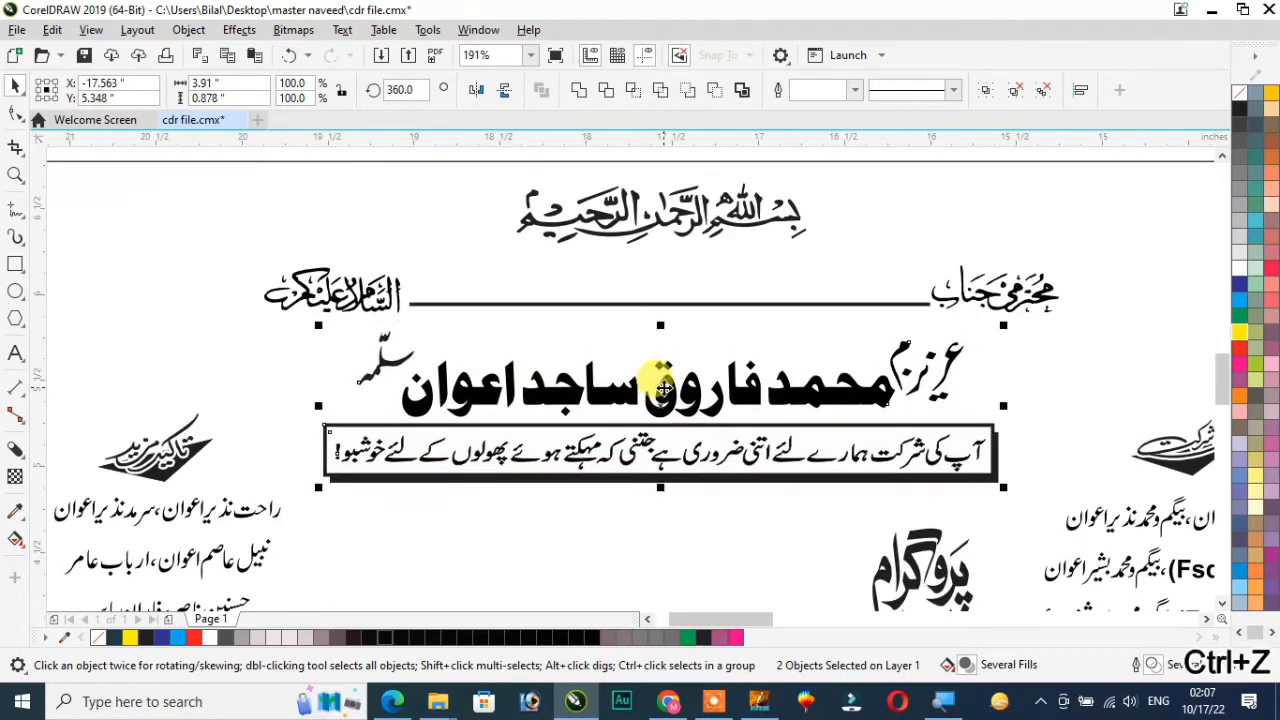
left_click(695, 378)
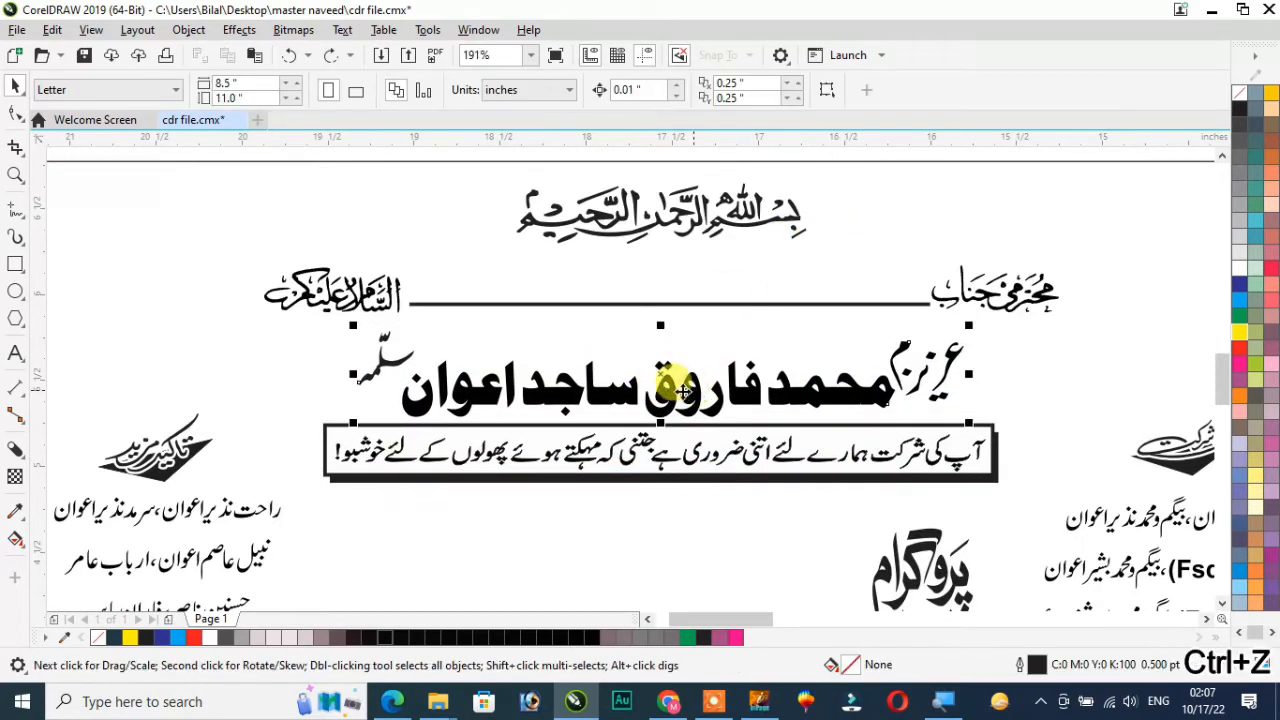
left_click(663, 372, "ctrl")
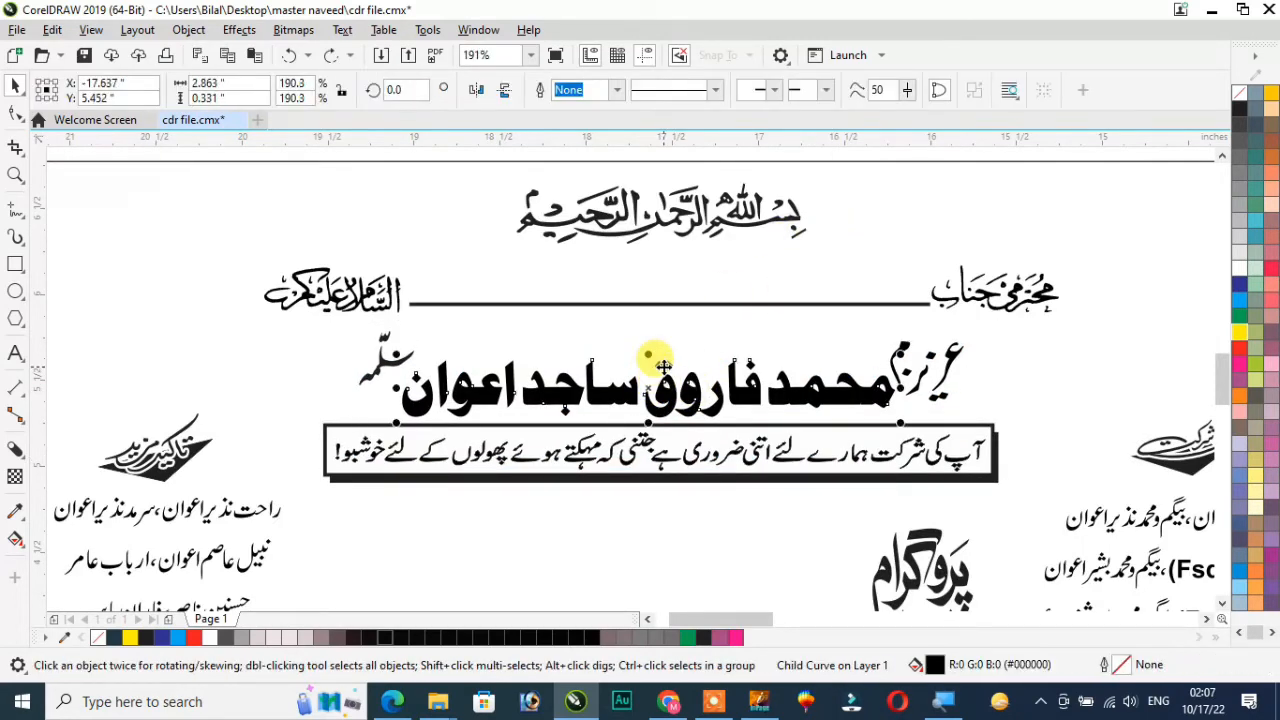
left_click_drag(652, 386, 652, 383)
key("ctrl+z")
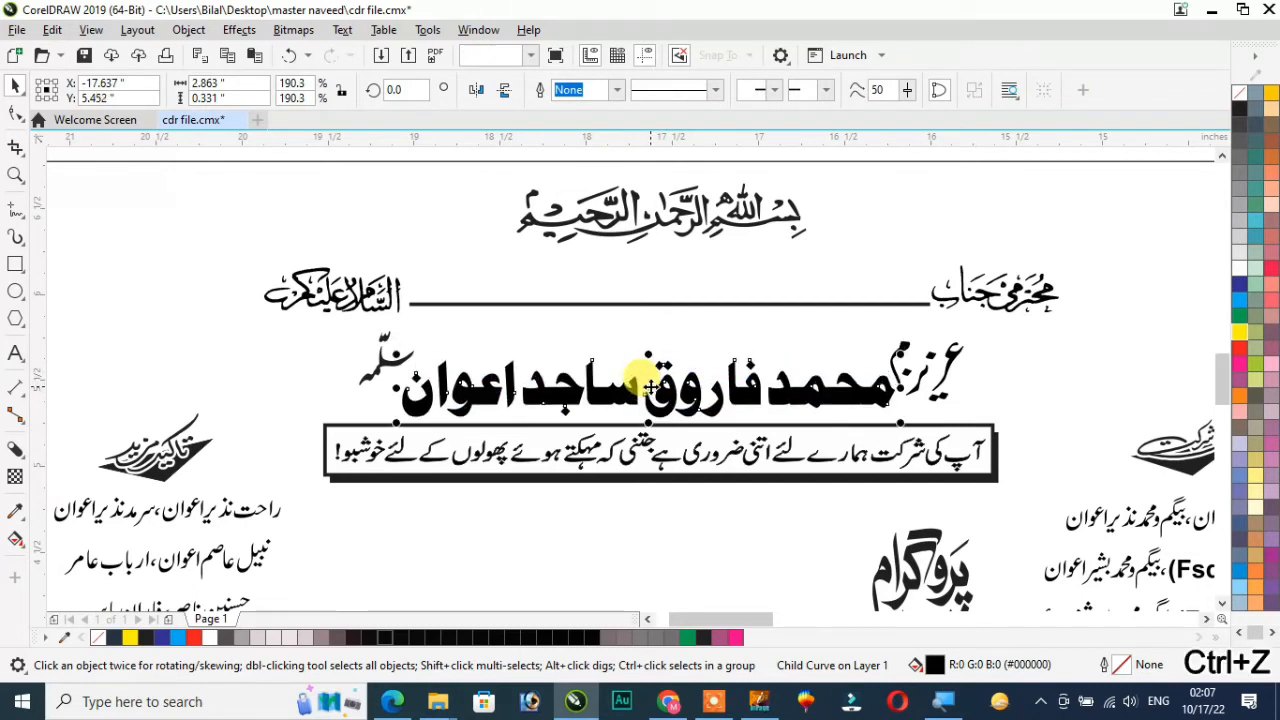
key("ctrl+z")
left_click(727, 351)
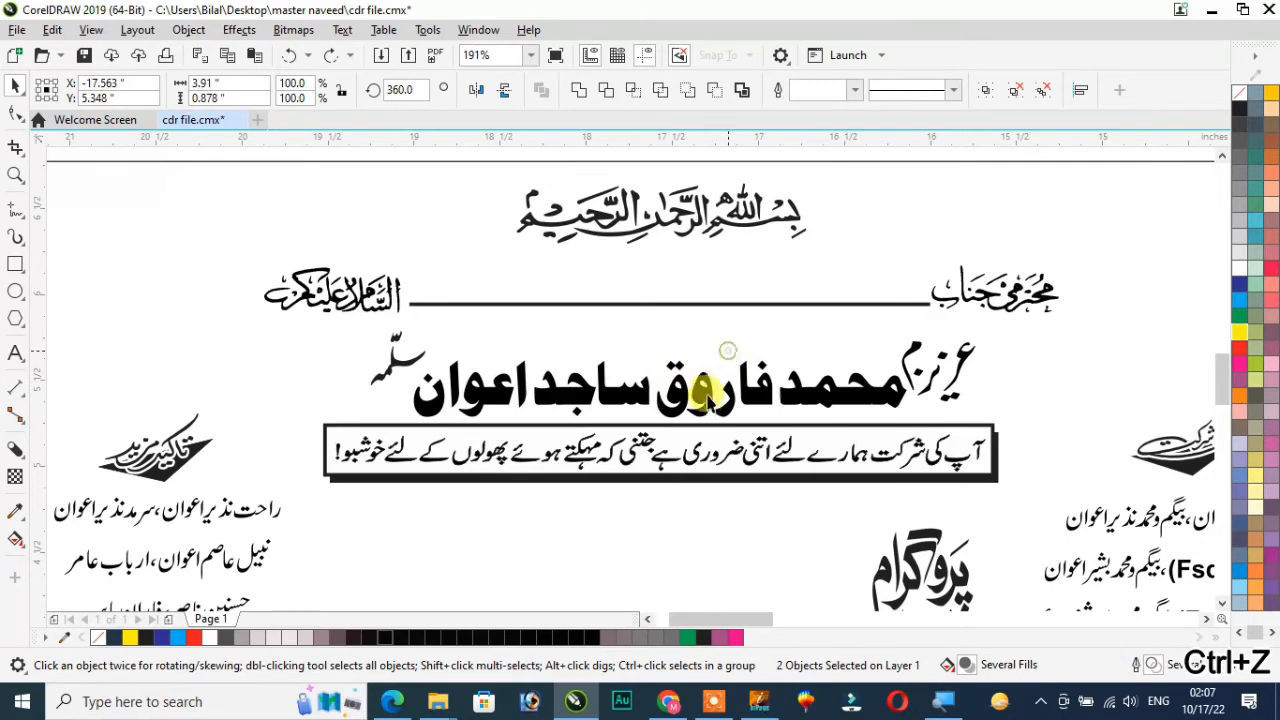
Nudge the card's name group up by 0.03 inches, away from the boxed message
left_click(705, 403)
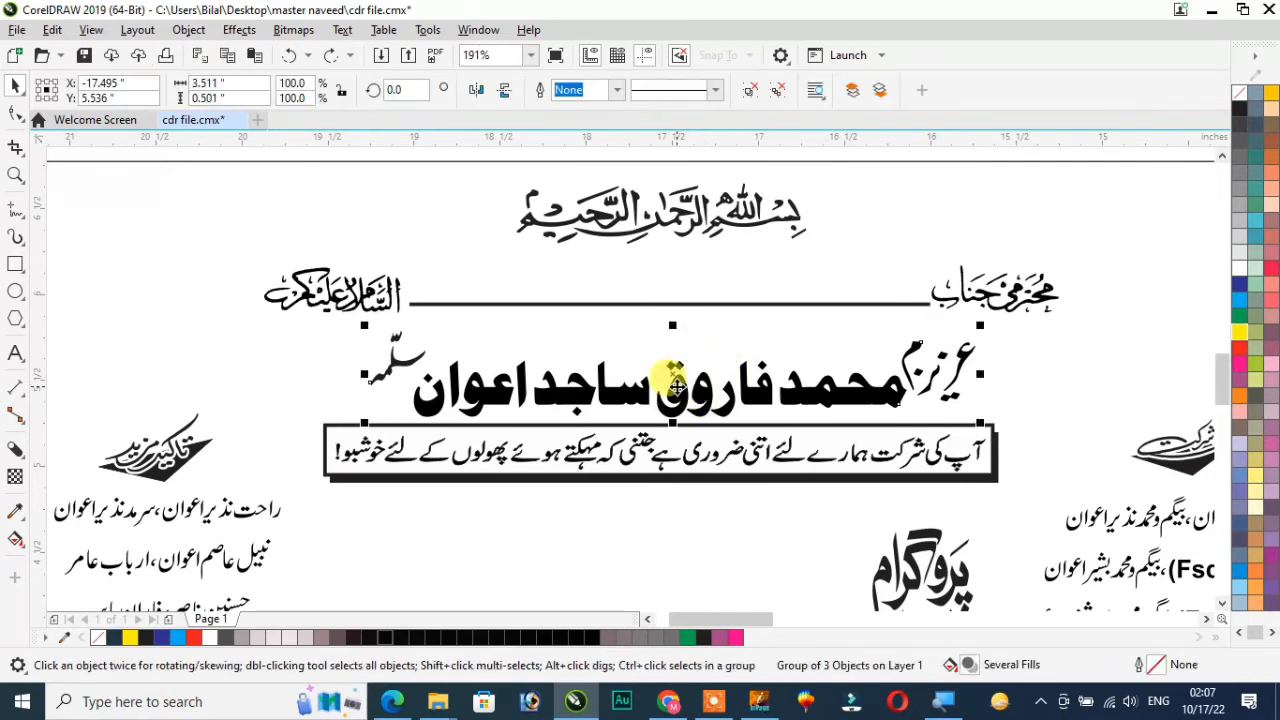
key("Up")
key("Up")
key("Up")
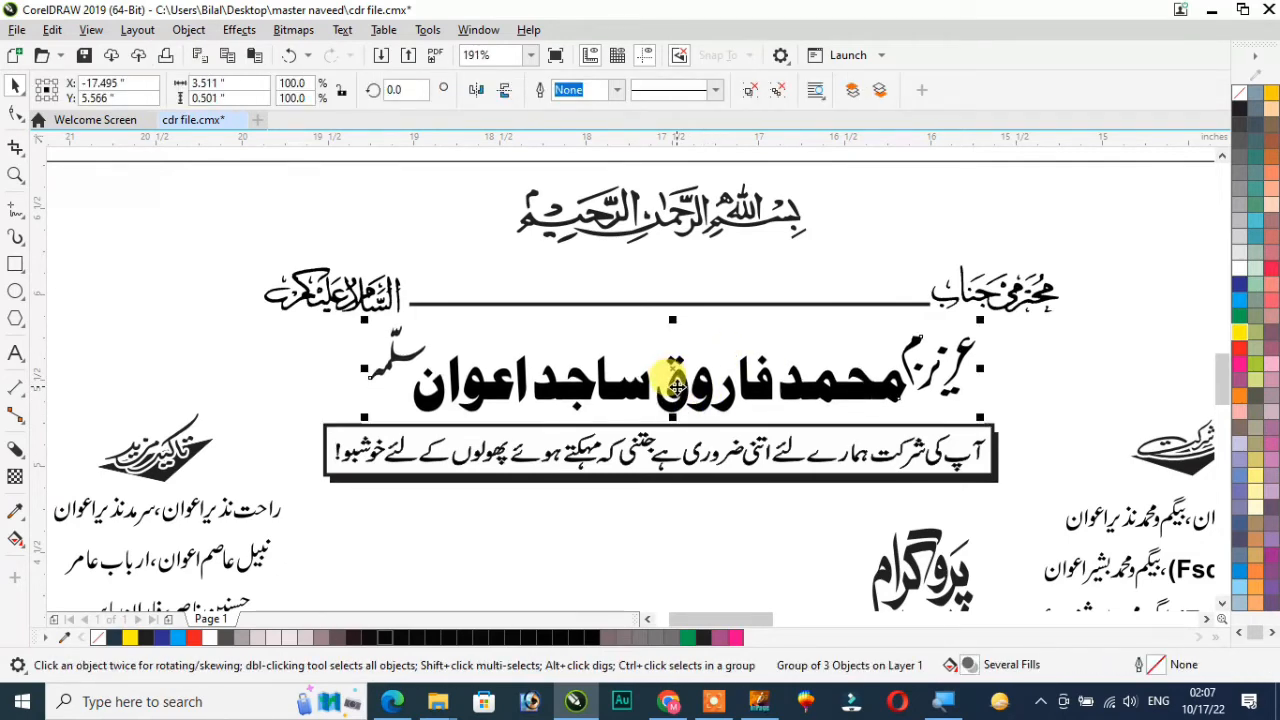
Move the upper sample's framed event dates and vertical ornament to the empty area beside the three plain date lines
scroll(677, 385, "down", 5)
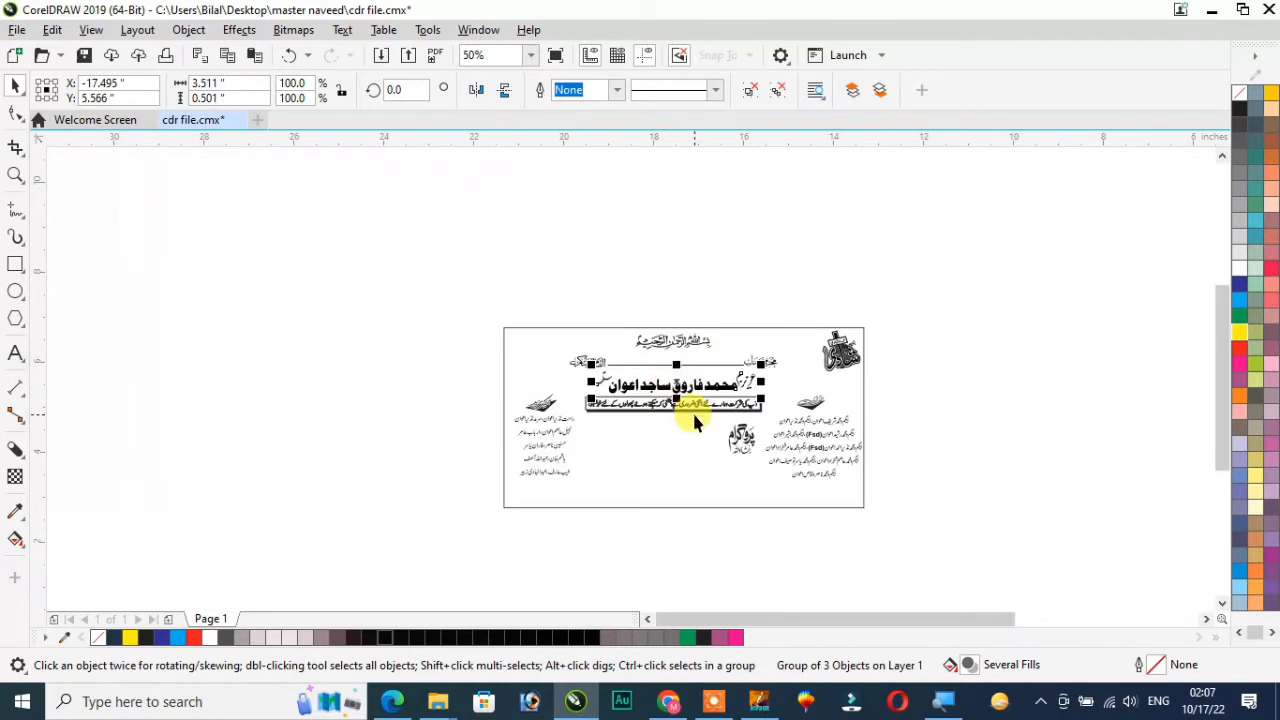
scroll(692, 410, "down", 1)
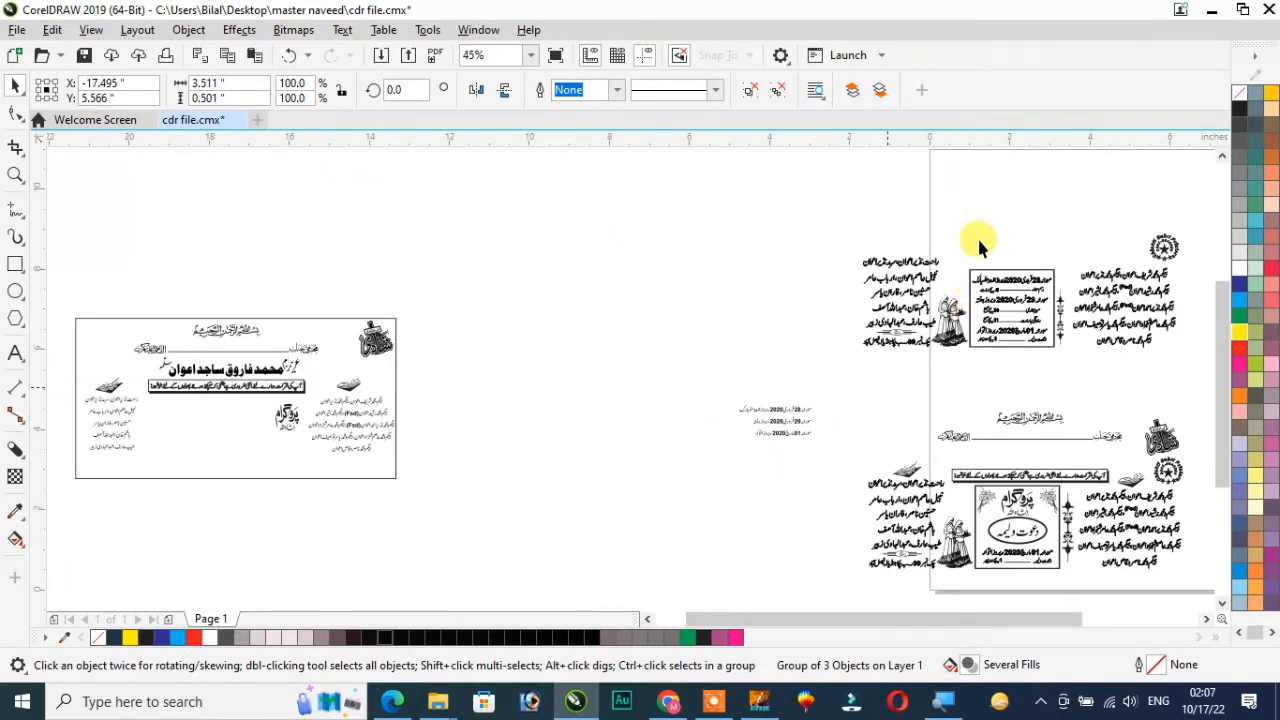
left_click_drag(970, 256, 1064, 362)
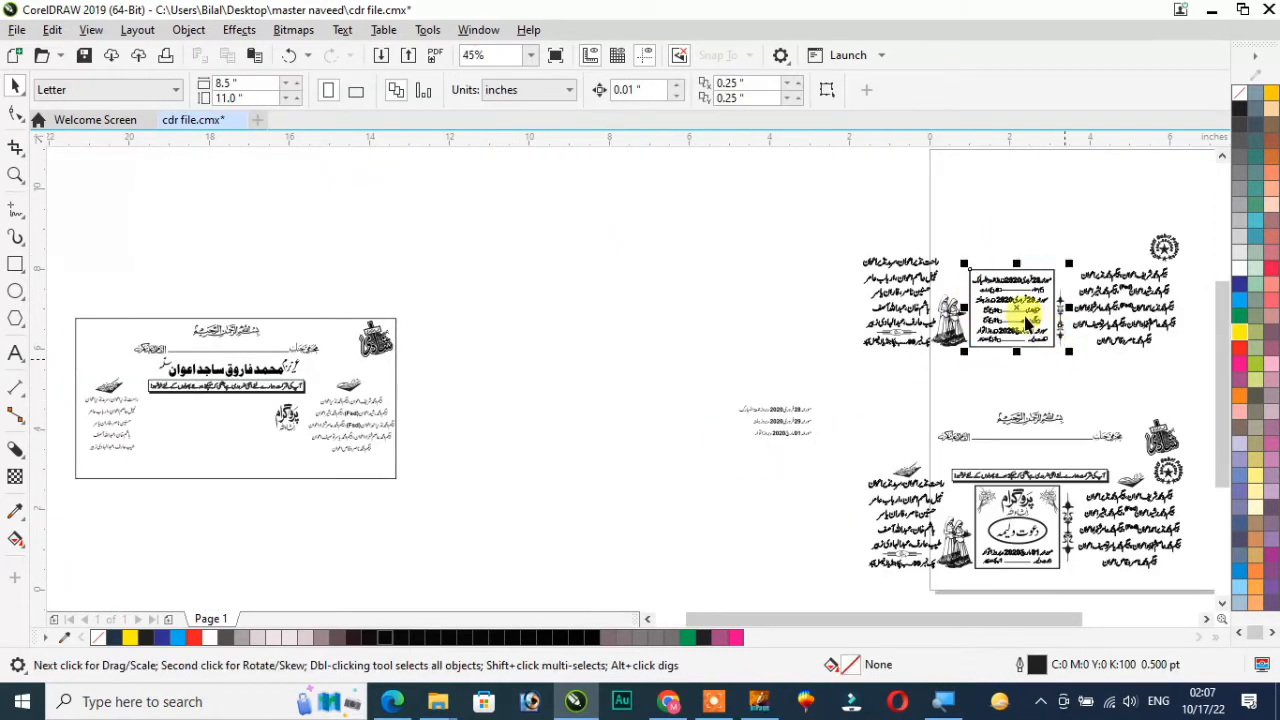
left_click_drag(1008, 298, 661, 427)
key("shift+F2")
scroll(661, 427, "down", 1)
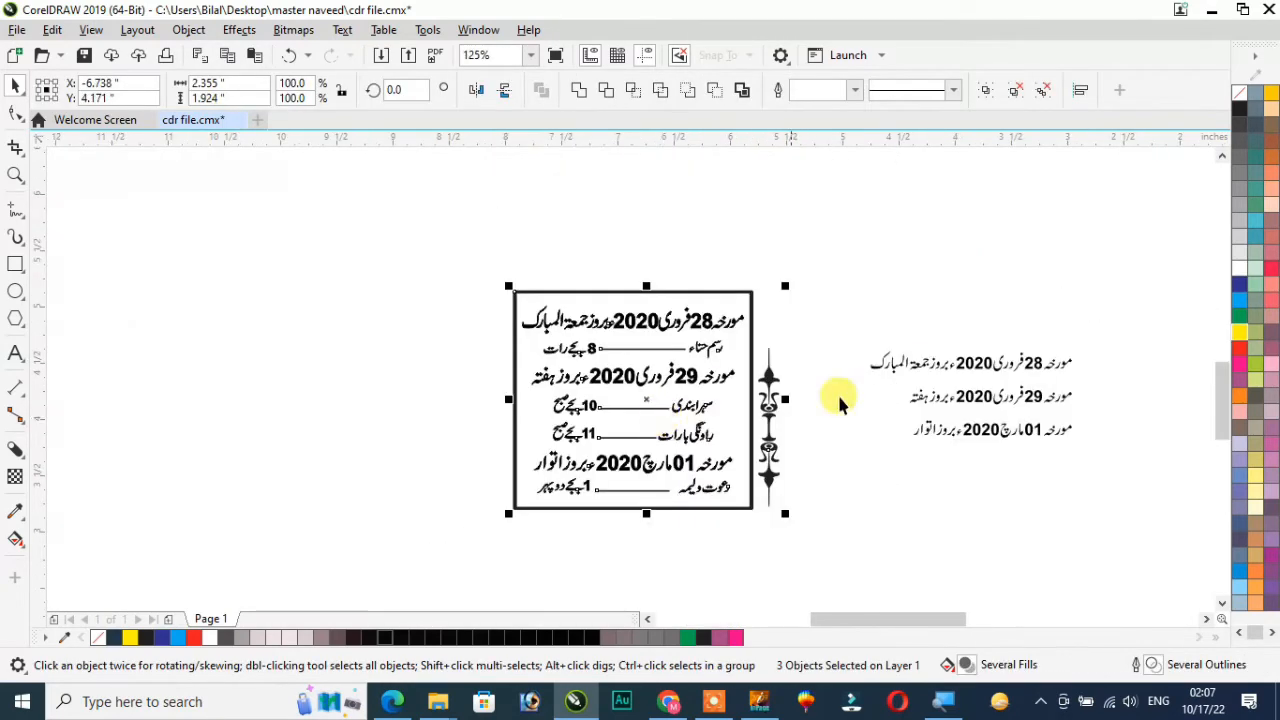
Move the three plain date lines closer to the vertical ornament beside the framed event dates
left_click(714, 355)
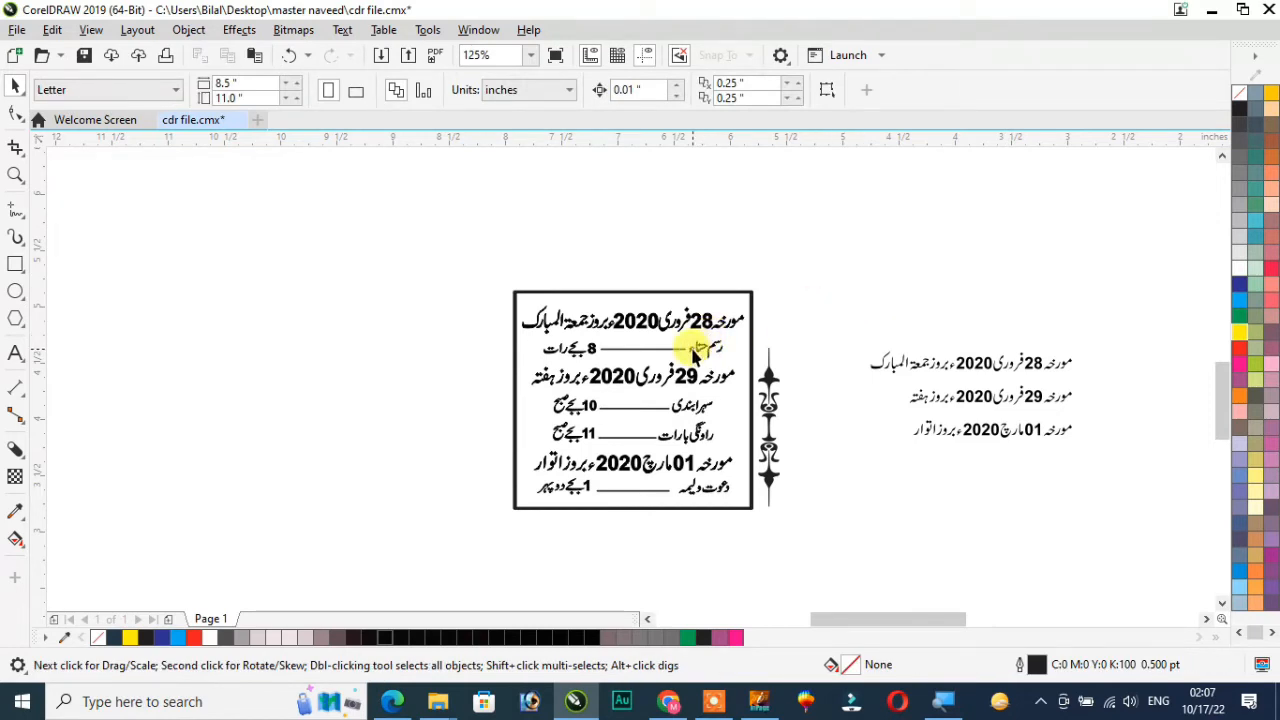
scroll(588, 367, "up", 1)
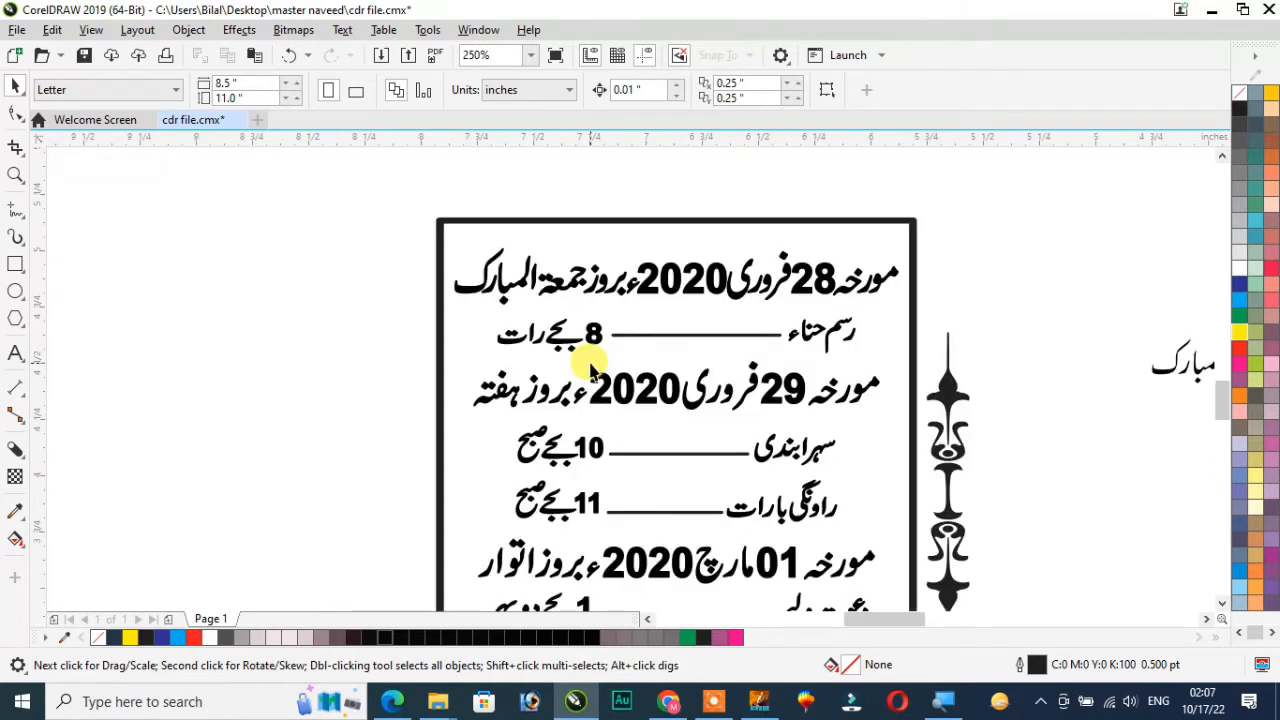
scroll(590, 370, "down", 1)
left_click_drag(1143, 479, 1140, 476)
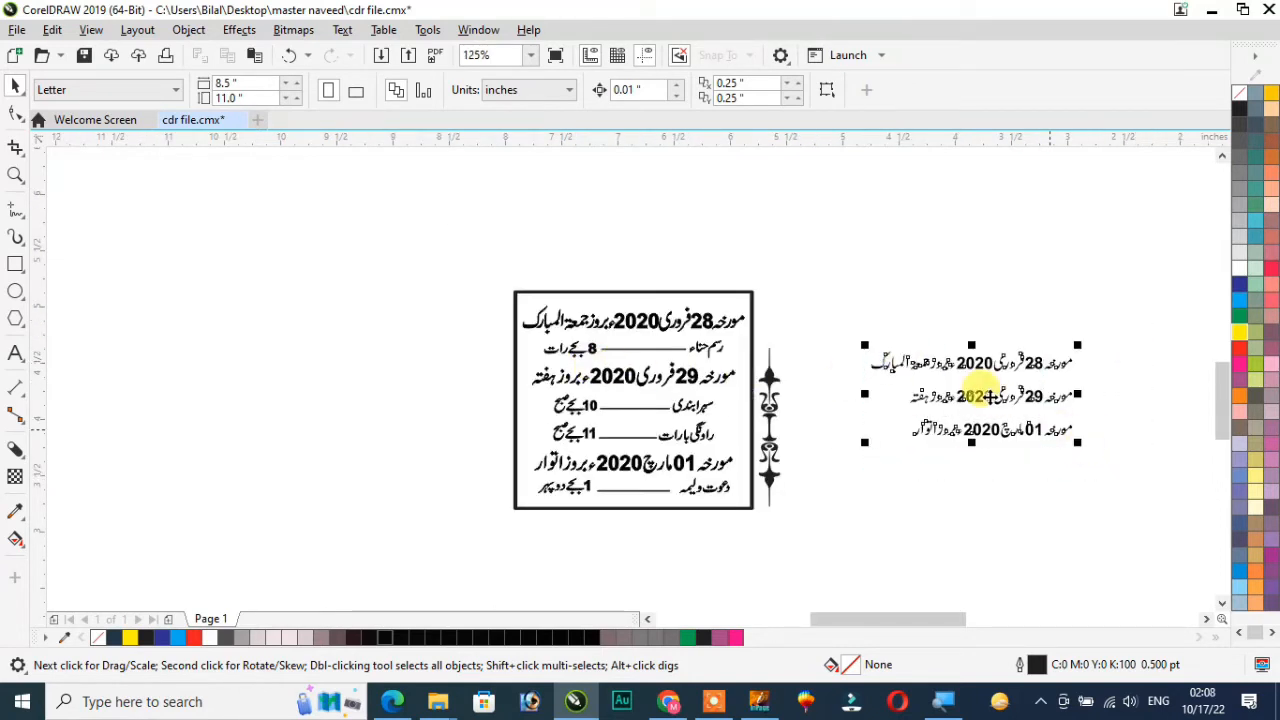
left_click_drag(975, 397, 895, 403)
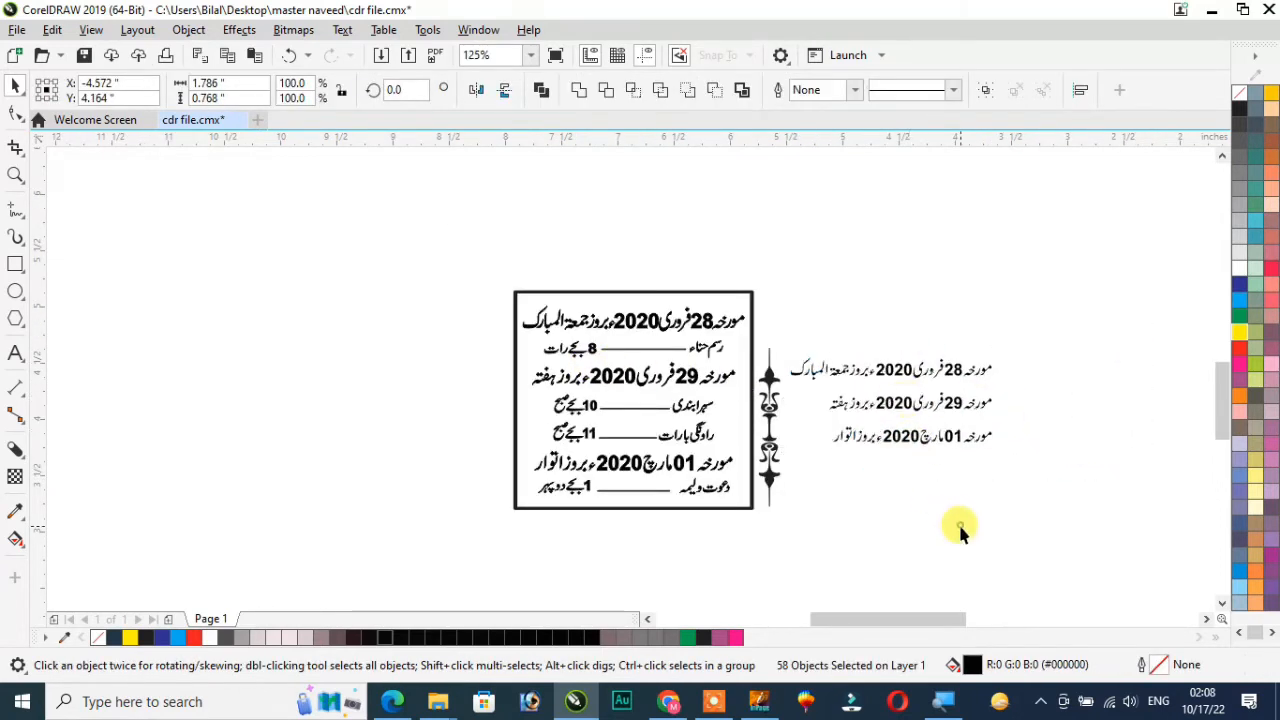
Stretch the vertical ornament beside the dates frame upward to about 1.56 inches tall
left_click(771, 408)
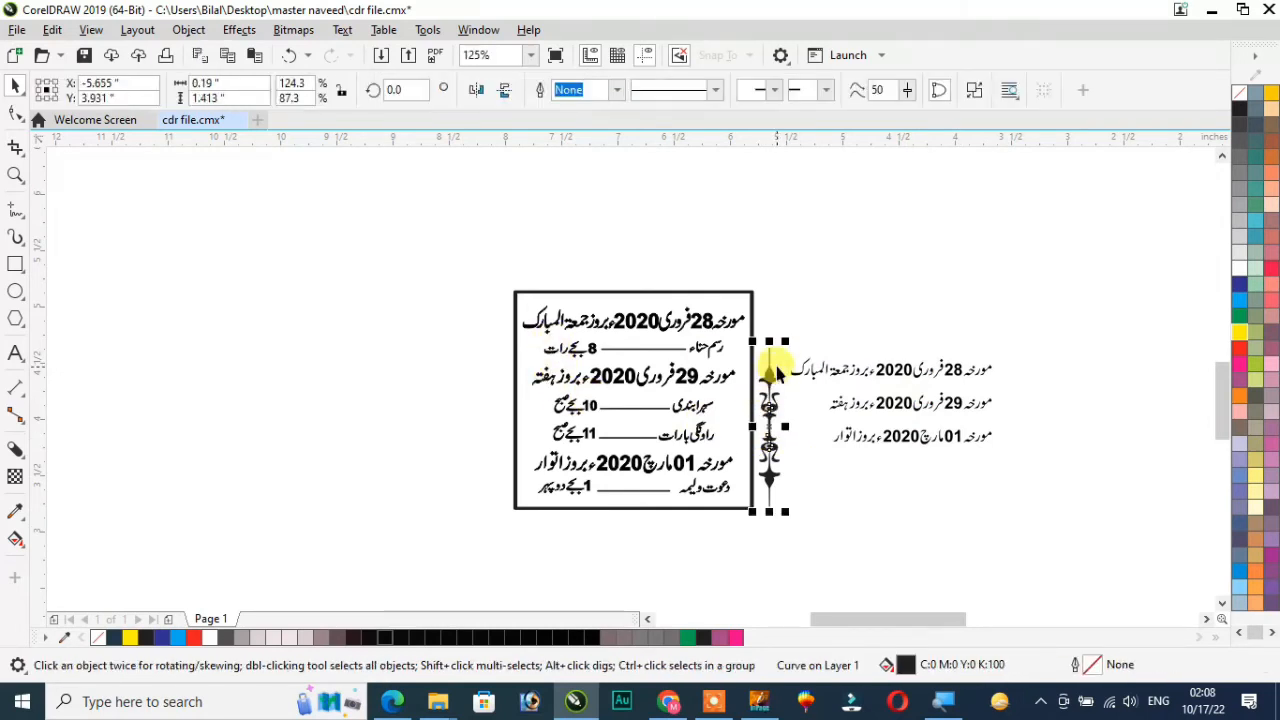
left_click_drag(770, 341, 770, 324)
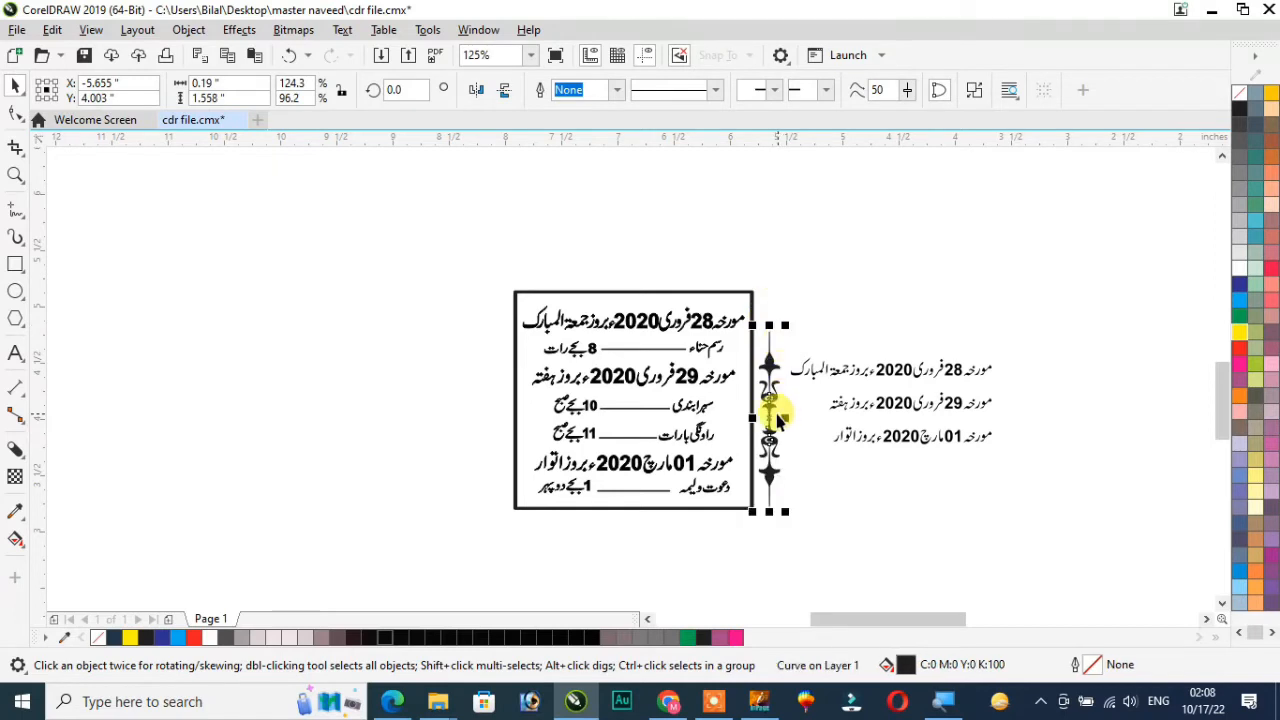
Copy the vertical ornament to the opposite side of the event dates frame and group the frame, its text and both ornaments
left_click_drag(770, 410, 494, 416)
right_click(494, 416)
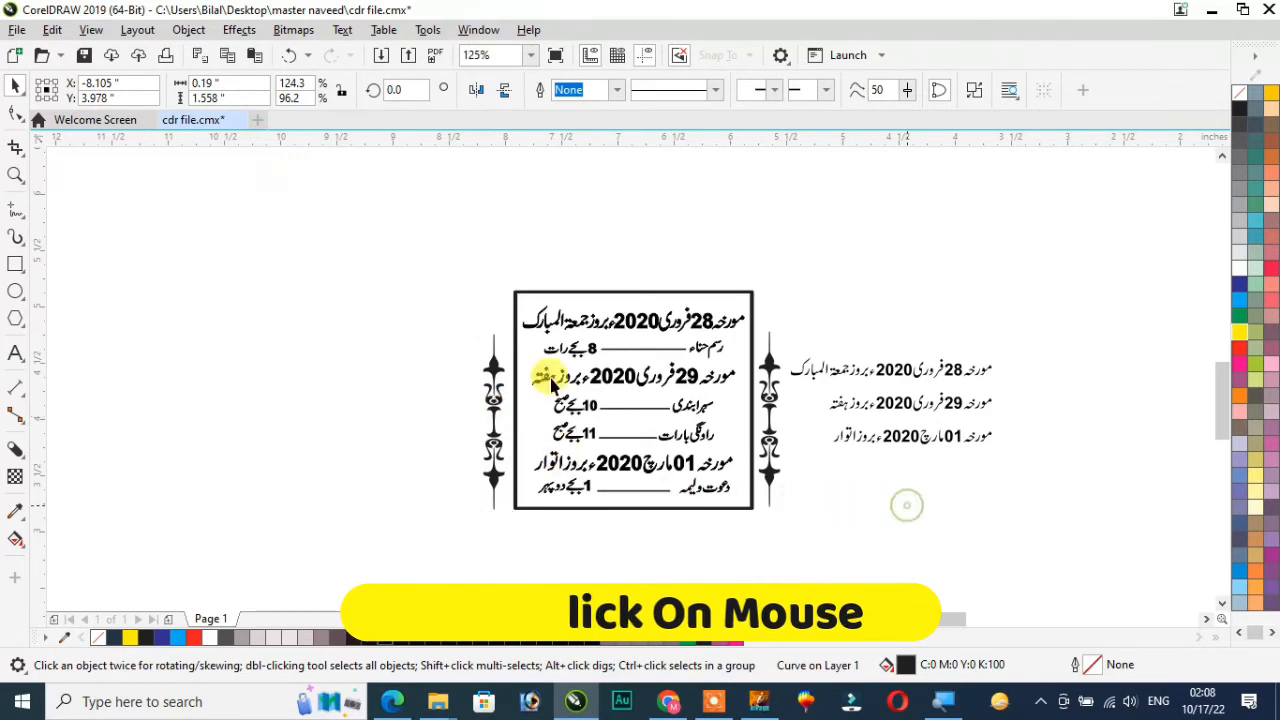
left_click_drag(430, 252, 808, 534)
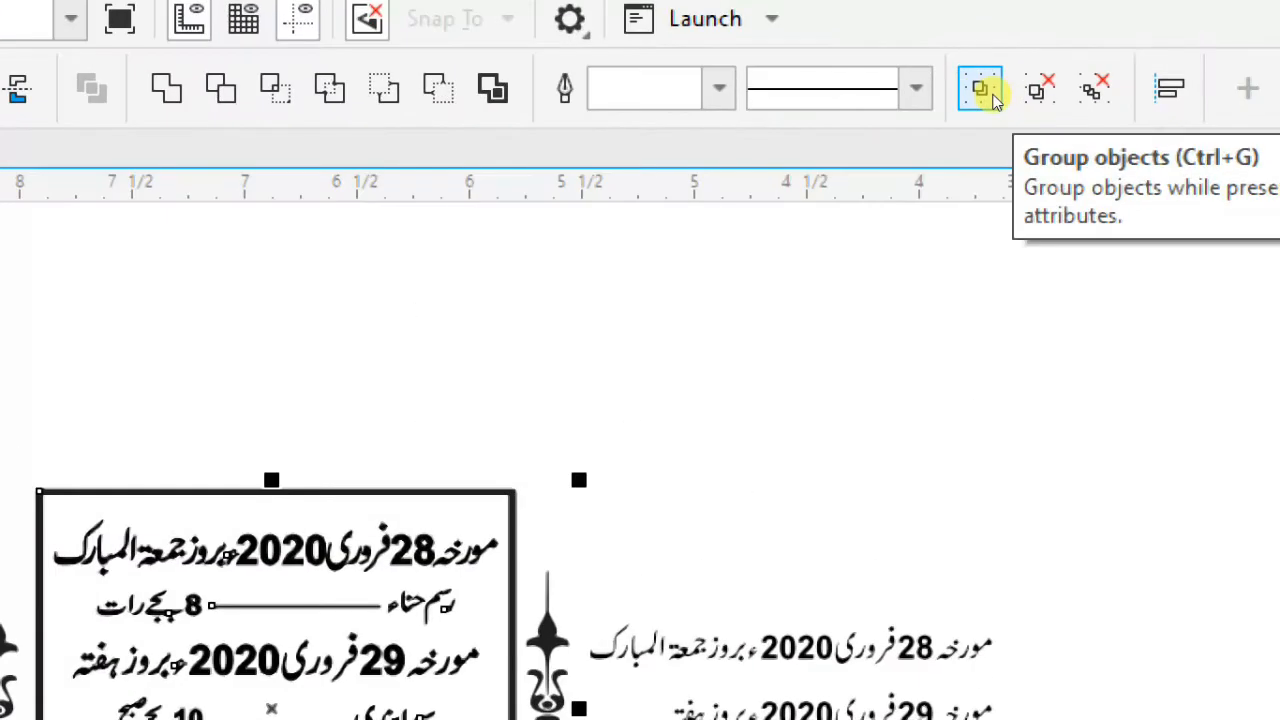
left_click(990, 94)
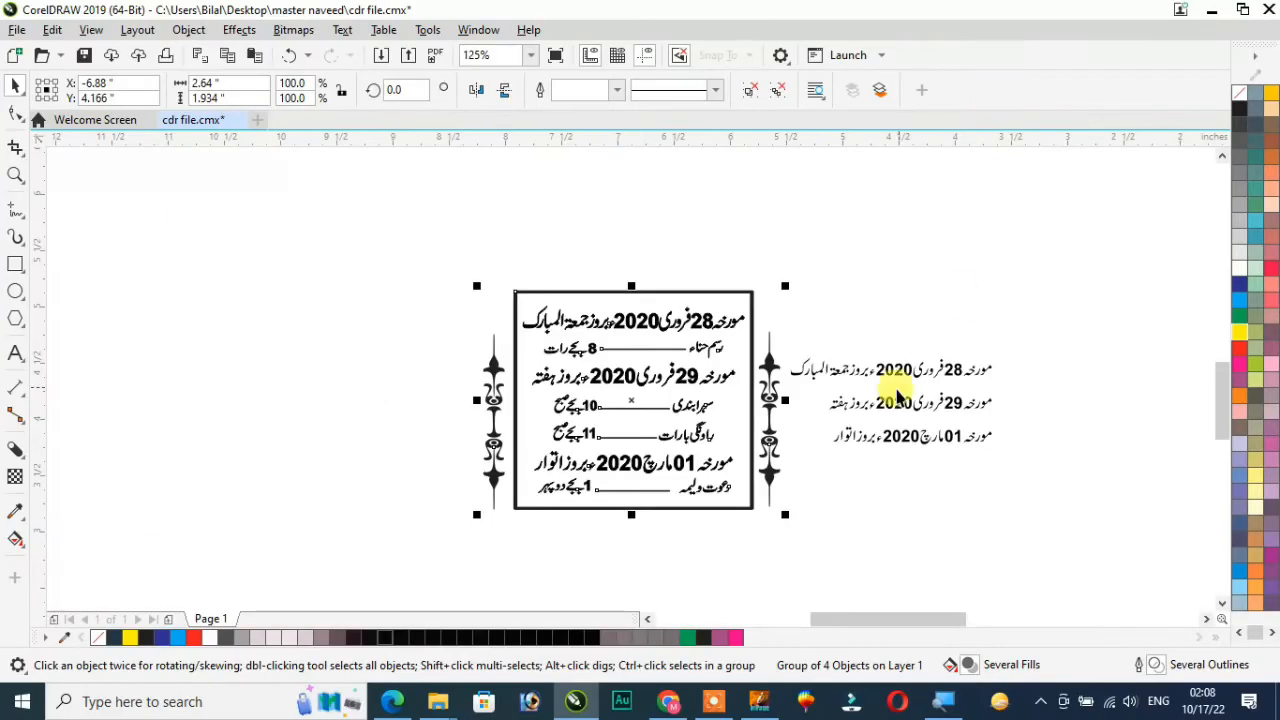
Move the grouped dates frame into the card below the boxed message and delete the three leftover plain date lines
scroll(645, 420, "down", 4)
left_click_drag(649, 423, 223, 445)
left_click_drag(674, 372, 825, 466)
key("Delete")
Move the upper sample's illustration of two women into the card, between the left names list and the dates frame's ornament
left_click(952, 330)
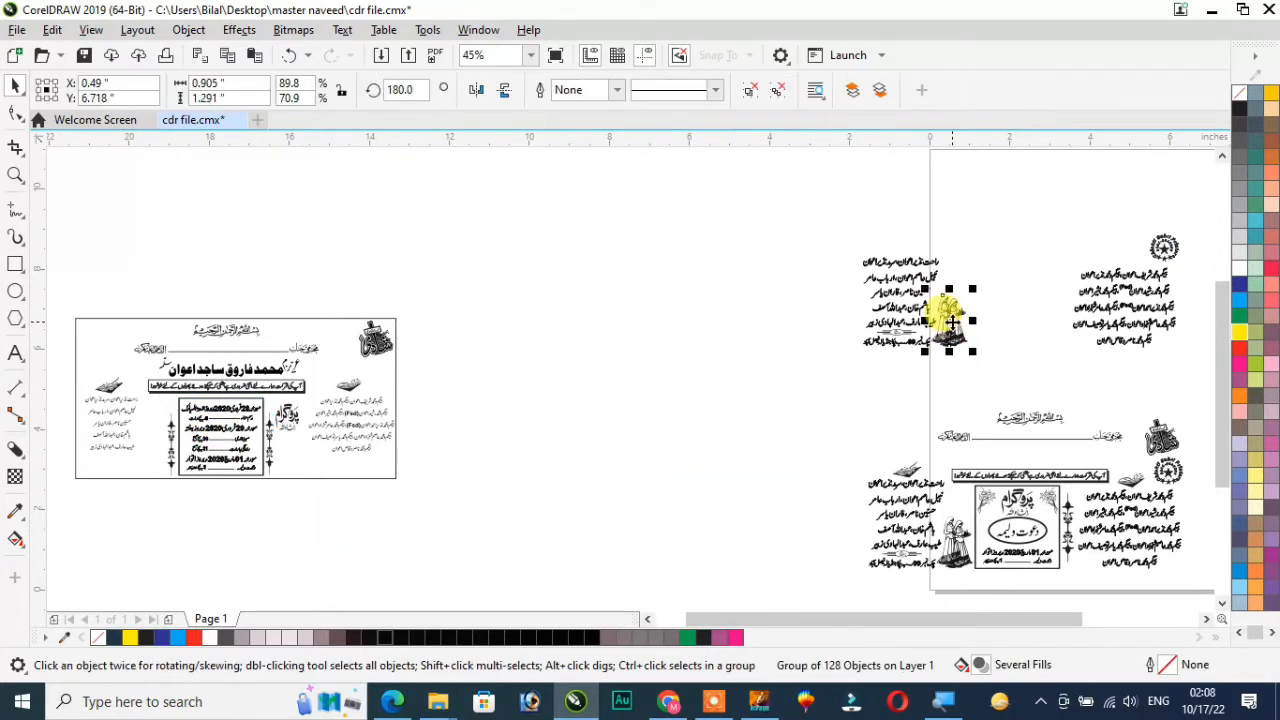
left_click_drag(952, 330, 430, 533)
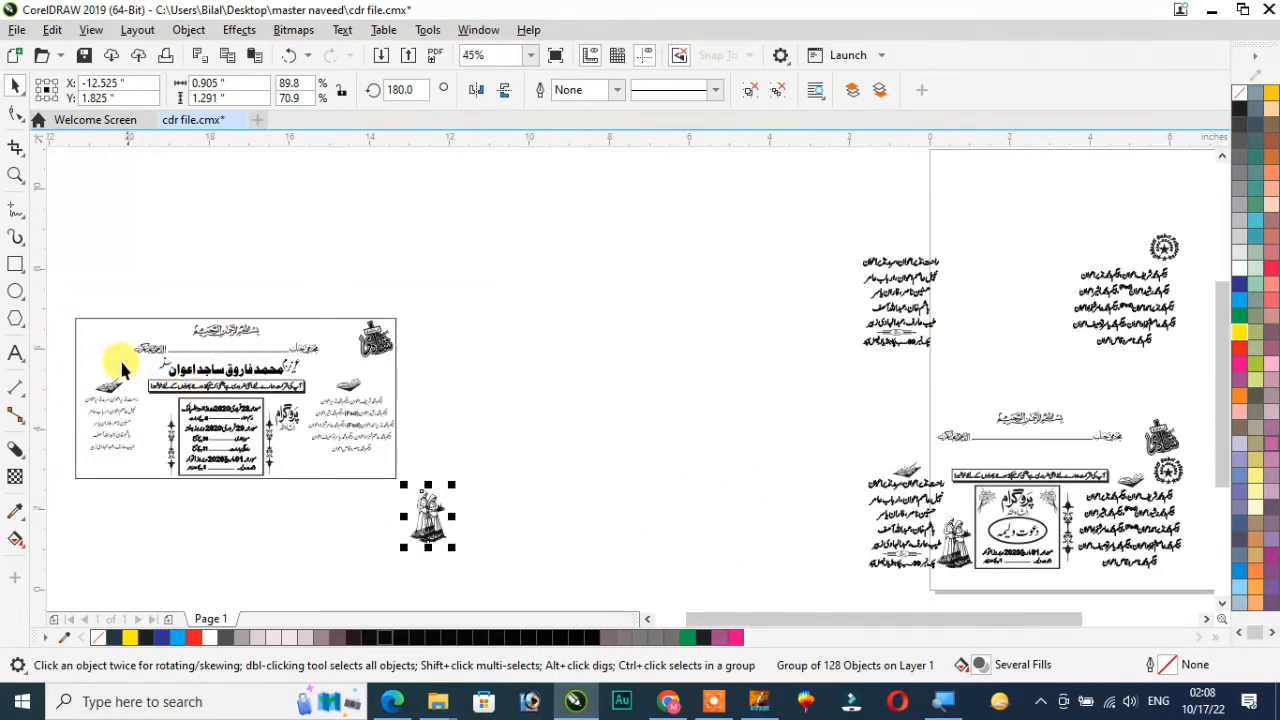
key("F2")
left_click_drag(86, 336, 499, 570)
left_click_drag(902, 500, 367, 342)
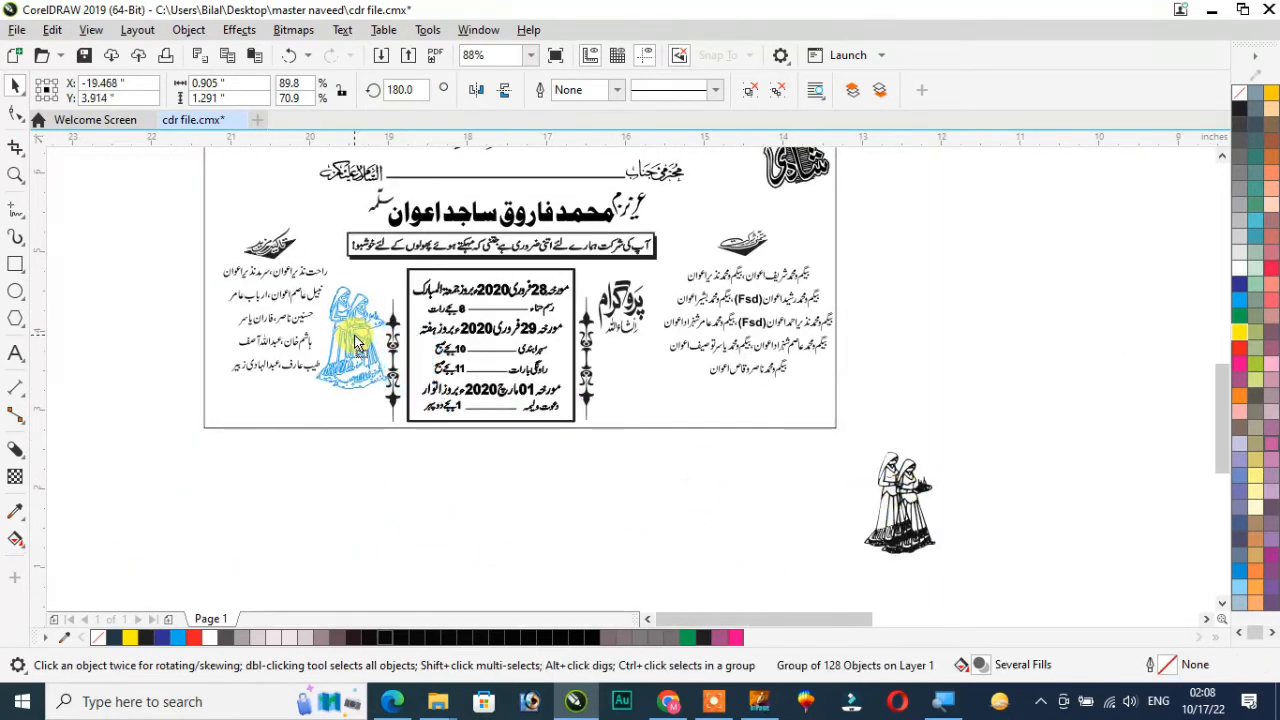
mouse_move(358, 395)
left_mouse_down()
mouse_move(350, 411)
mouse_move(359, 372)
left_mouse_up()
left_click(390, 471)
key("F3")
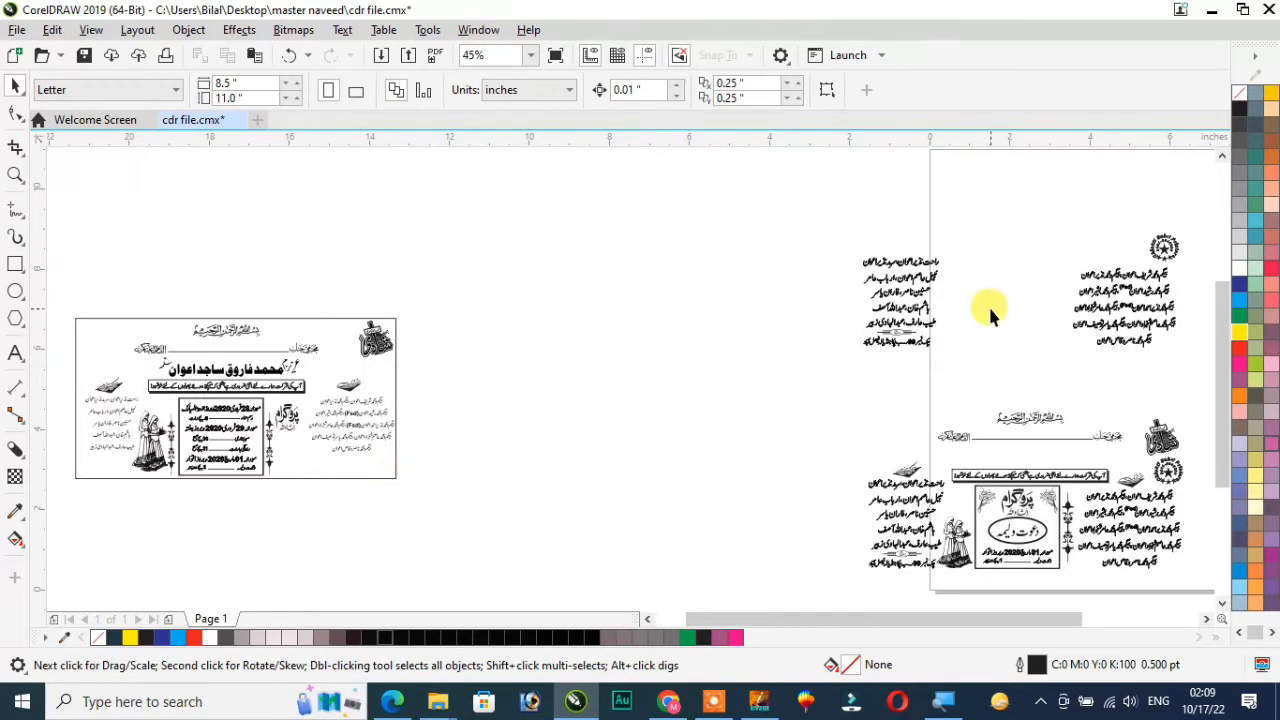
Move the upper sample's round Chishti Sabri Printers stamp onto the card
left_click_drag(1158, 244, 673, 474)
key("ctrl+F2")
scroll(526, 310, "up", 2)
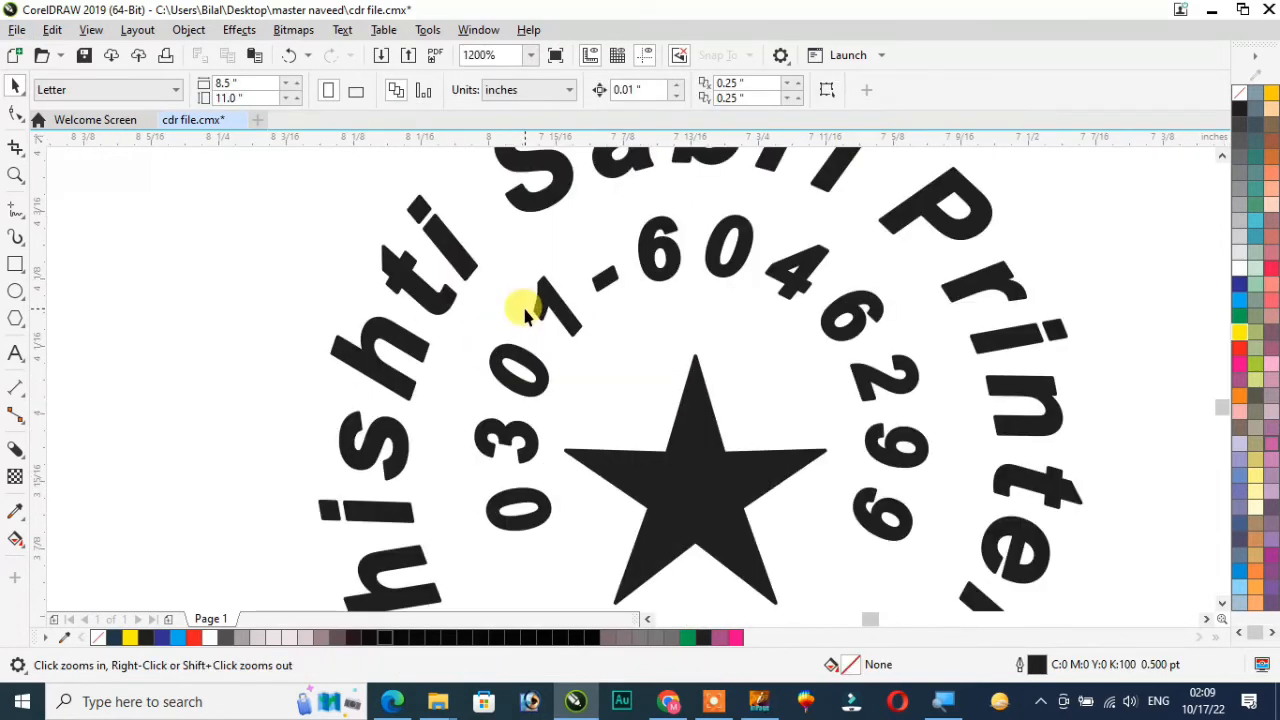
scroll(526, 310, "down", 1)
scroll(526, 310, "down", 2)
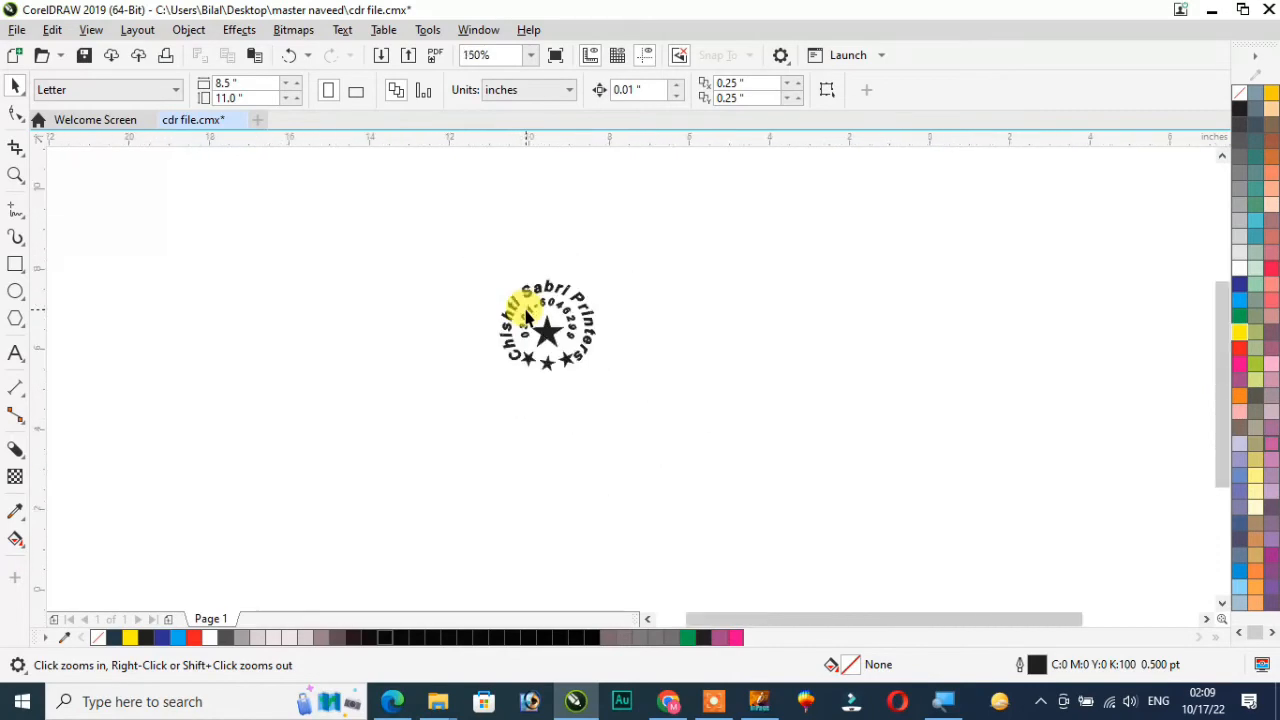
scroll(614, 429, "down", 2)
left_click_drag(617, 430, 198, 366)
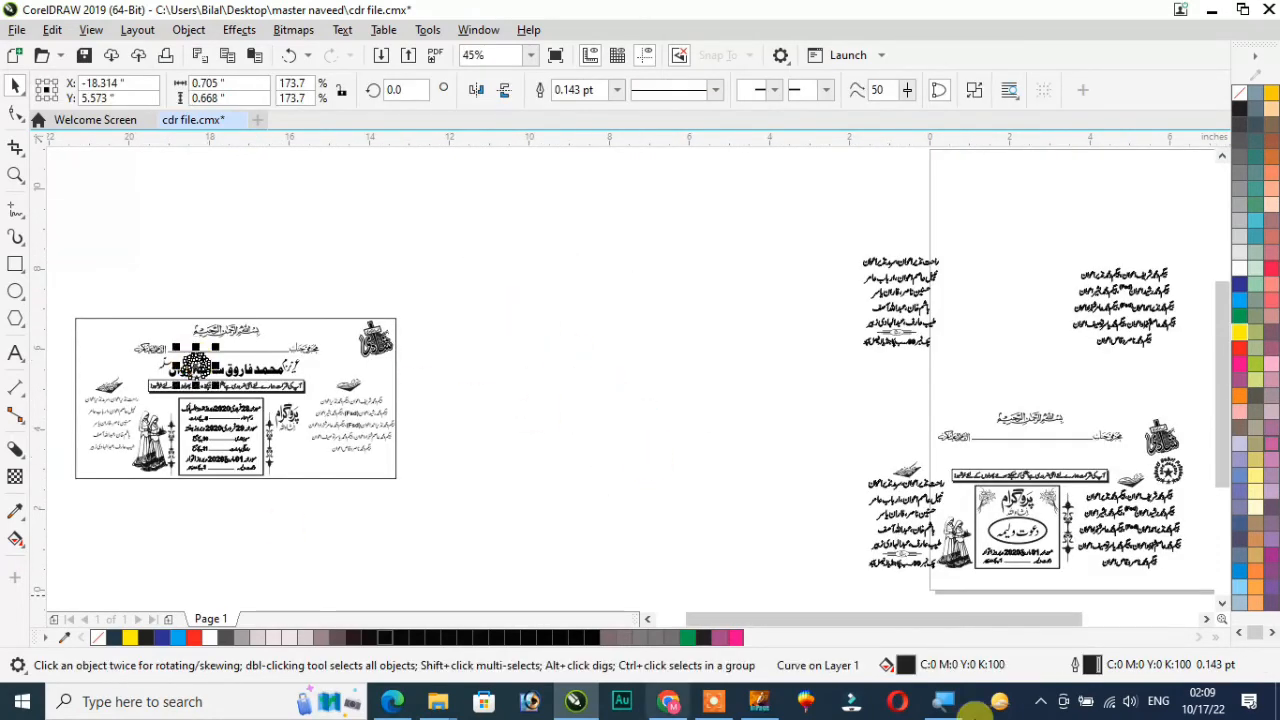
Place the round printer stamp in the card's upper-left corner and enlarge it to about 0.79 by 0.75 inches
left_click_drag(62, 300, 286, 425)
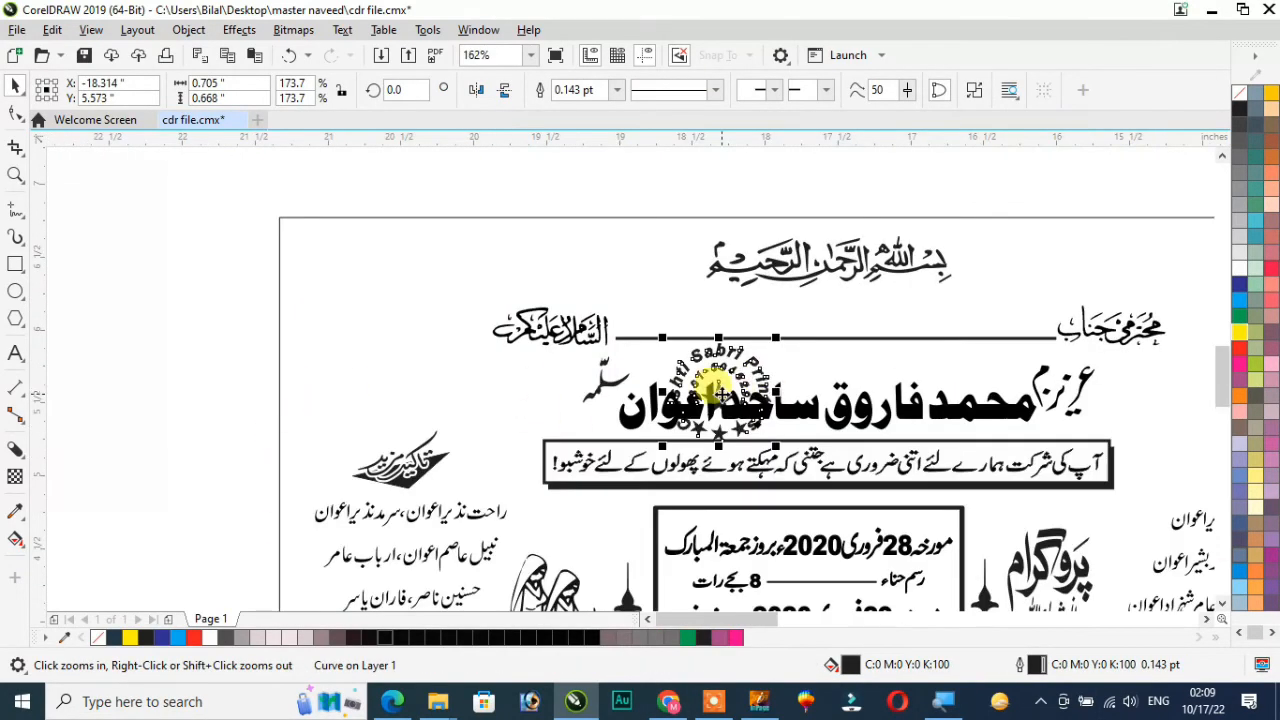
left_click_drag(721, 393, 367, 300)
left_click_drag(406, 348, 426, 365)
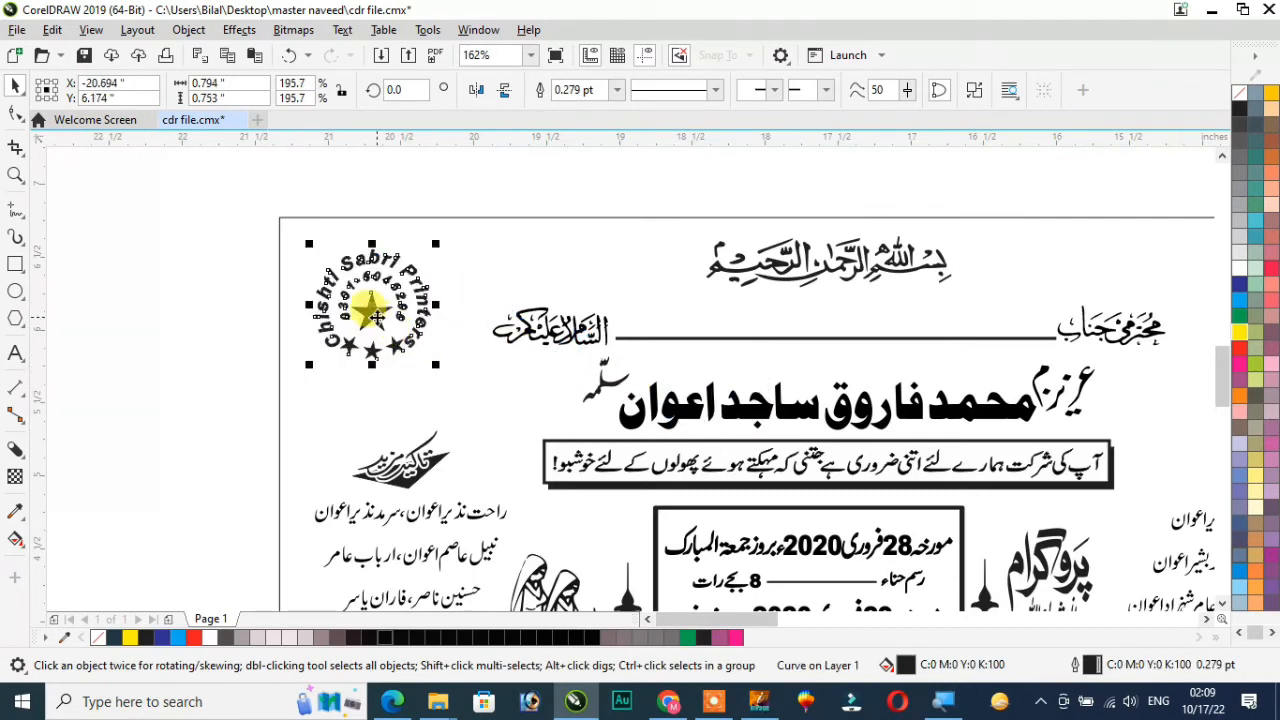
key("F3")
left_click(524, 457)
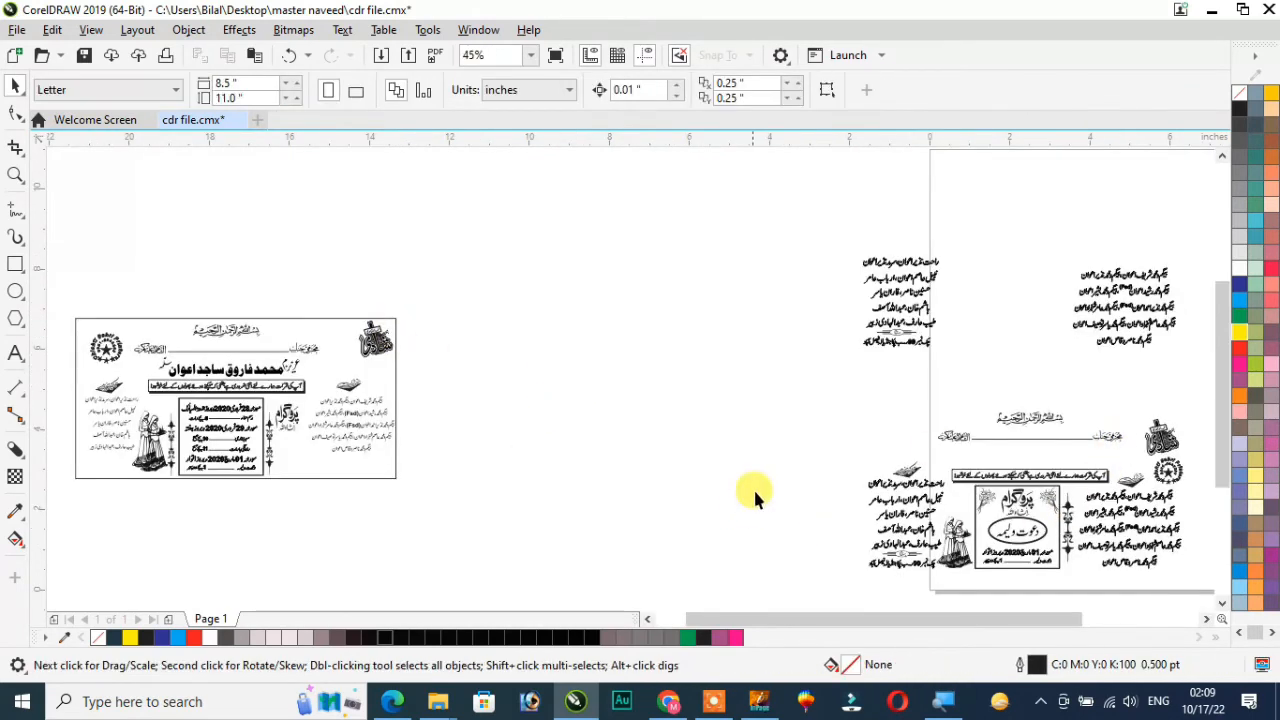
Move the venue heading and address line from beneath the upper sample's names list to just below the card
key("z")
left_click_drag(850, 325, 944, 361)
key("space")
left_click_drag(250, 228, 986, 414)
key("F3")
left_click_drag(706, 393, 203, 506)
Place the venue heading and address line in the card's lower-left corner, centred beneath the names list
key("z")
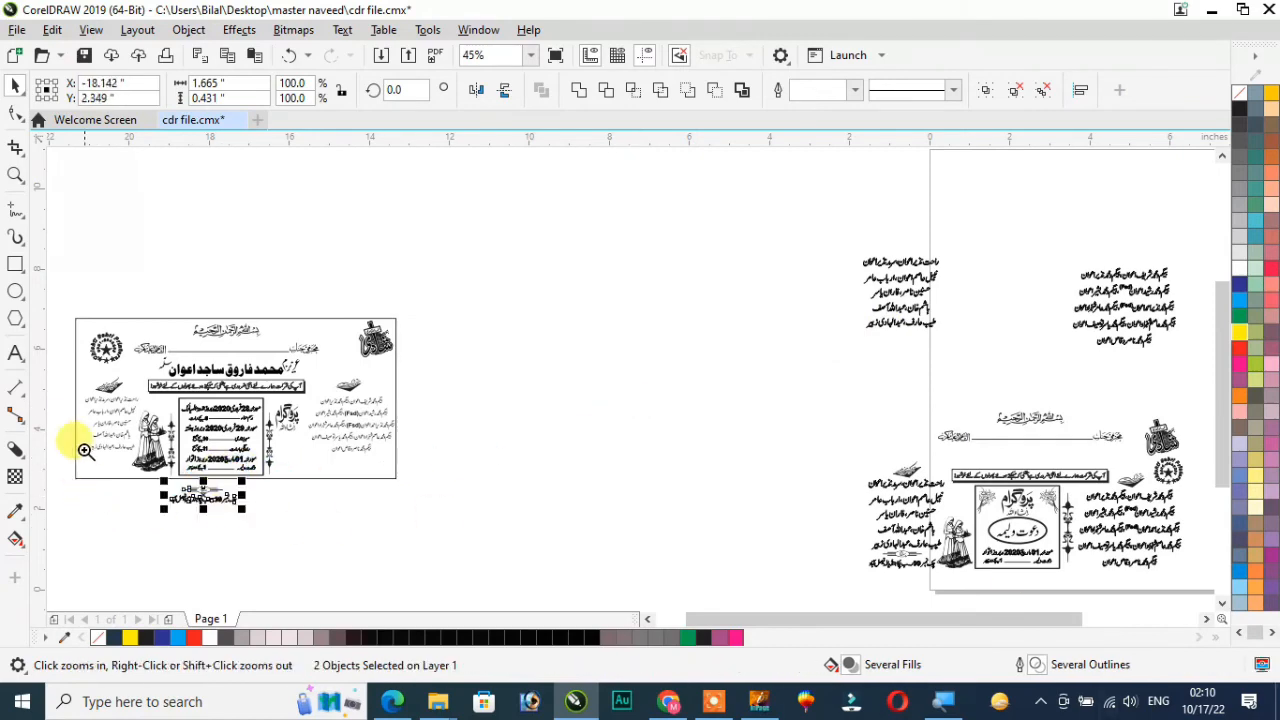
left_click_drag(63, 432, 312, 566)
key("space")
left_click_drag(700, 380, 370, 290)
scroll(400, 343, "down", 2)
key("z")
left_click_drag(274, 217, 516, 345)
mouse_move(797, 517)
left_mouse_down()
mouse_move(766, 514)
mouse_move(794, 514)
mouse_move(777, 518)
left_mouse_up()
left_click_drag(591, 463, 569, 469)
left_click(612, 560)
scroll(612, 560, "down", 2)
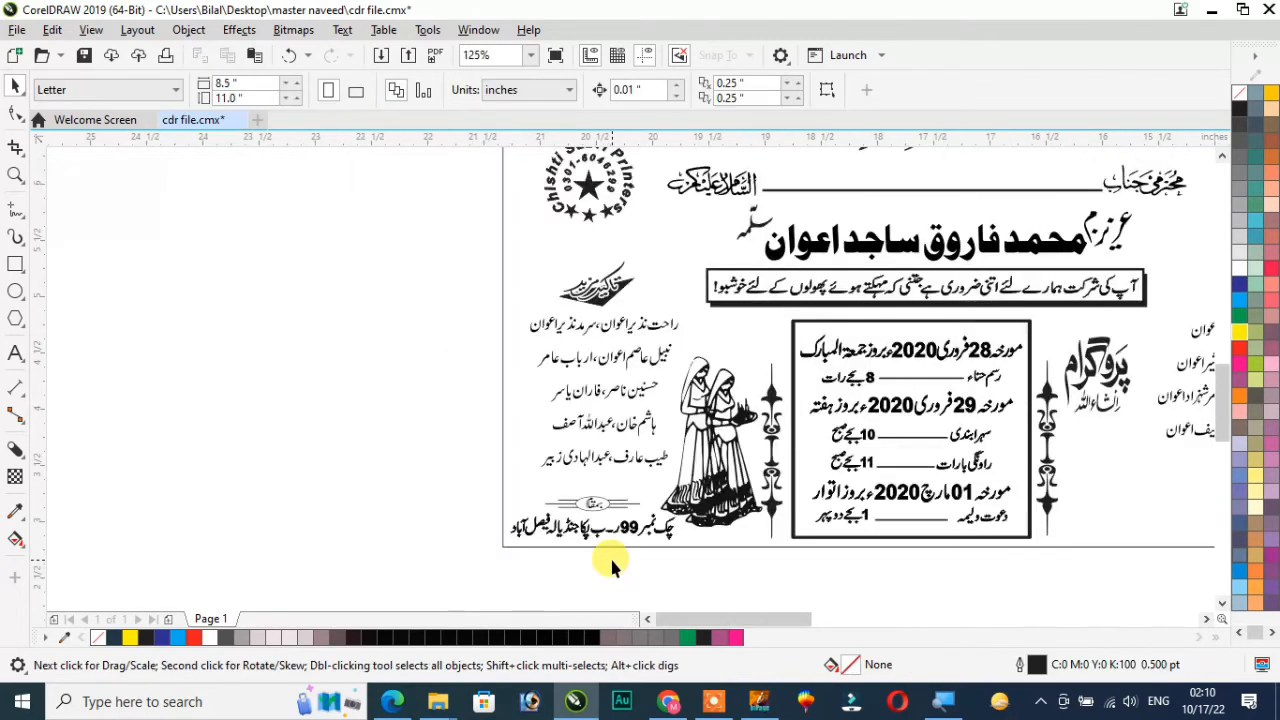
Enlarge the card's right-hand names group to about 2.43 by 1.61 inches
key("F5")
key("F4")
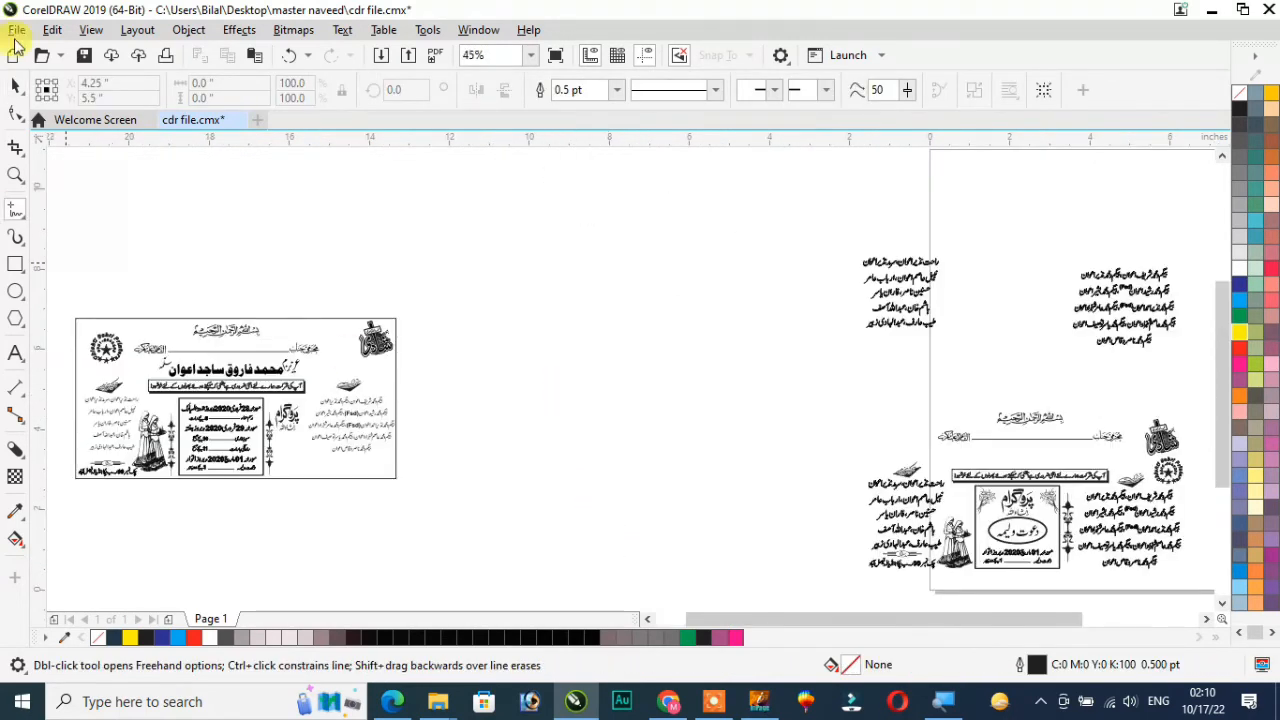
left_click(15, 87)
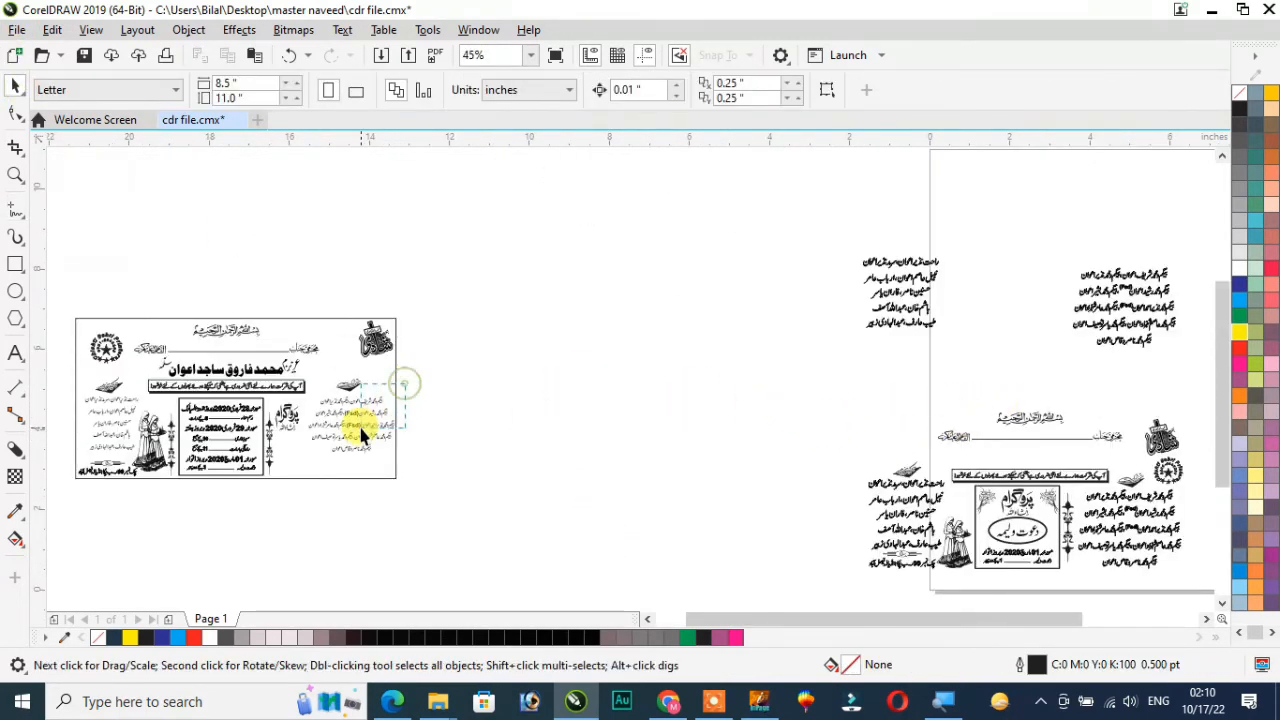
key("z")
left_click_drag(429, 366, 212, 505)
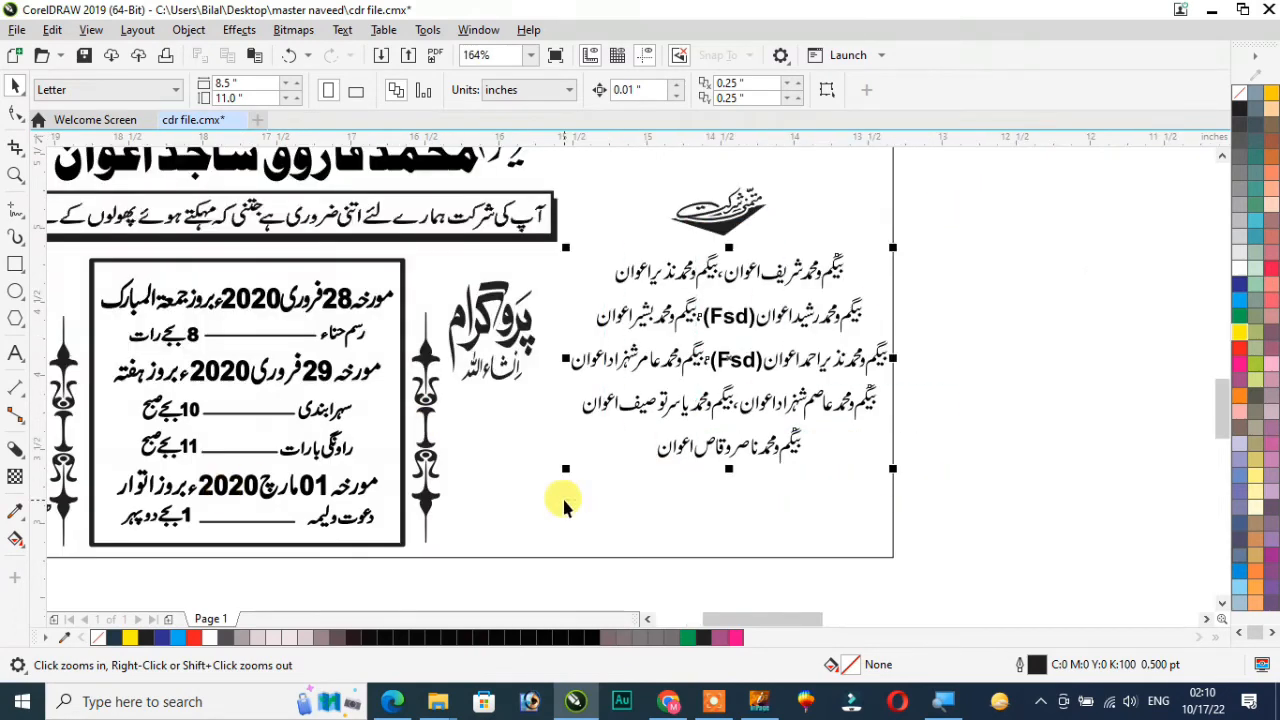
key("space")
left_click_drag(566, 468, 522, 496)
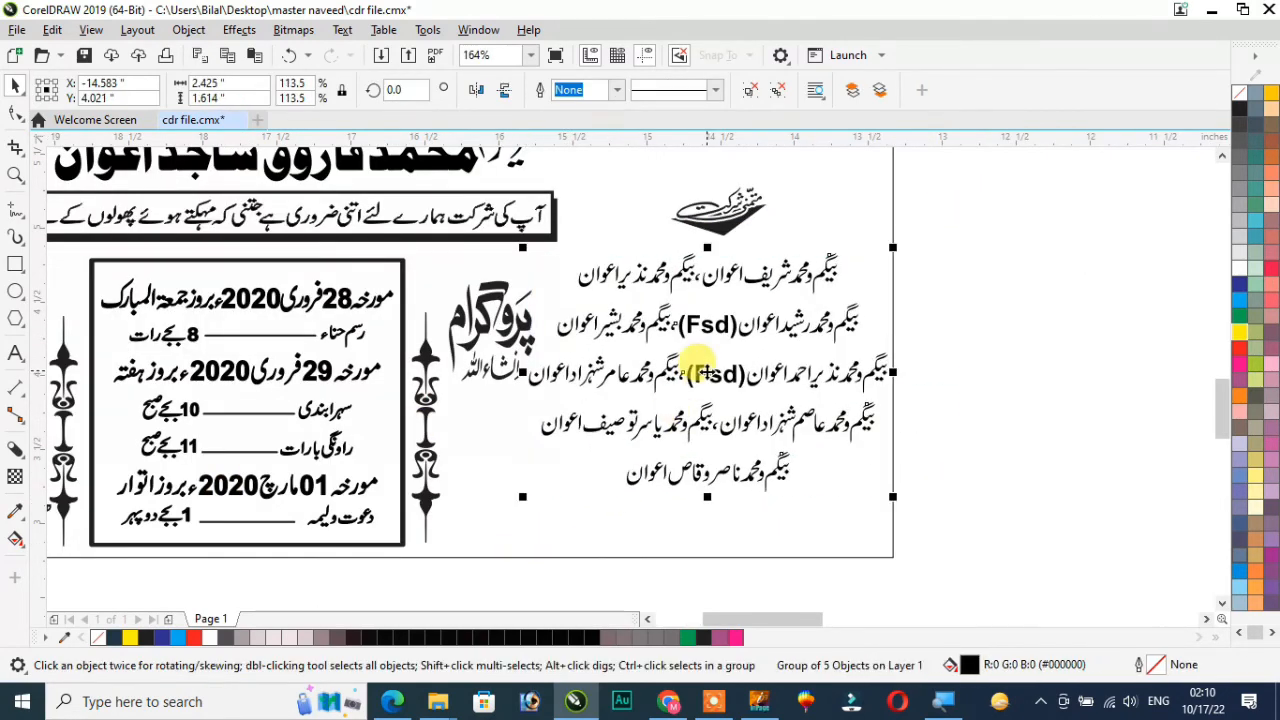
Shift the enlarged names group down and slightly left, and lower its calligraphic heading to sit just above it
left_click_drag(705, 372, 681, 419)
left_click_drag(724, 219, 738, 280)
key("F4")
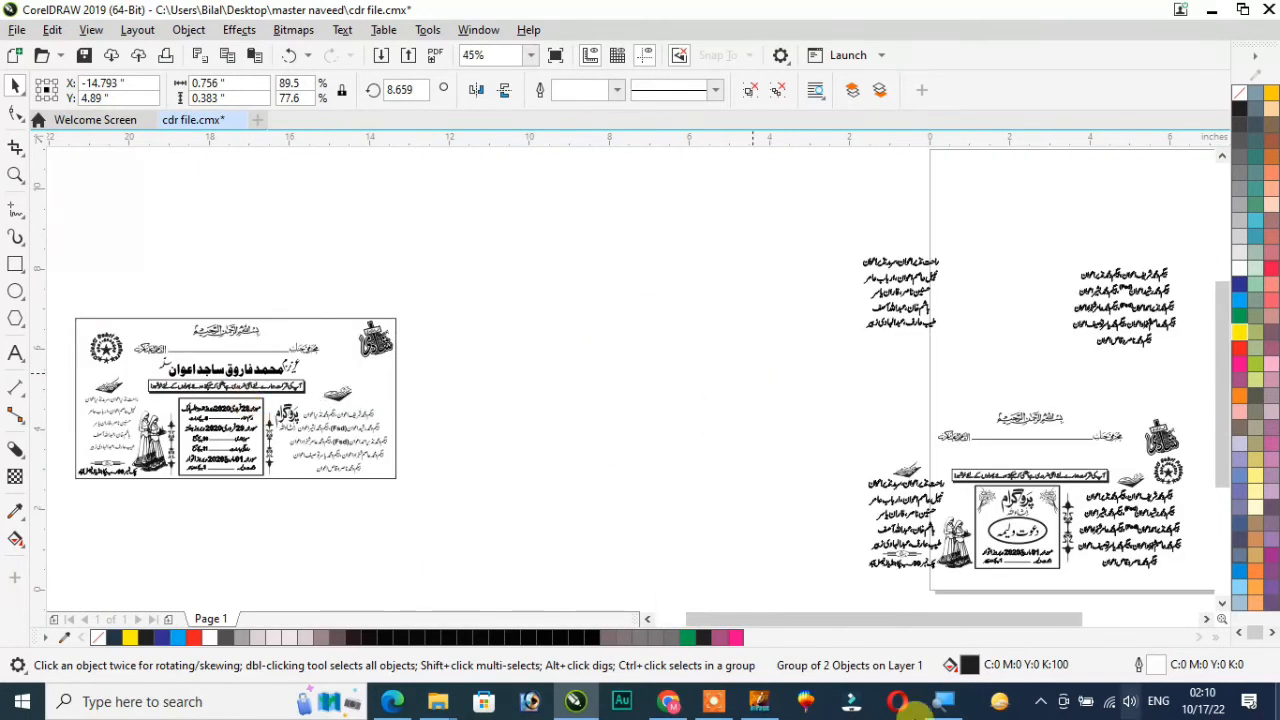
Delete the two names lists left over from the upper sample
left_click(52, 395)
left_click_drag(97, 345, 466, 490)
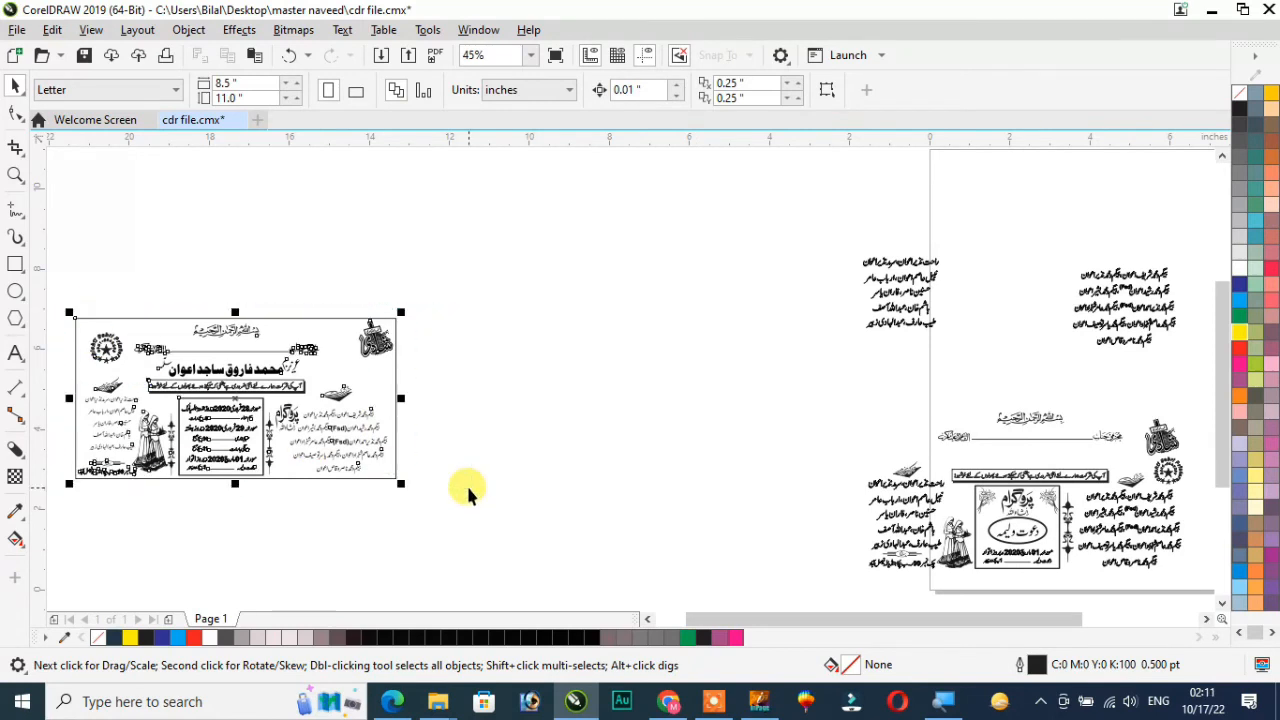
left_click_drag(786, 217, 1167, 350)
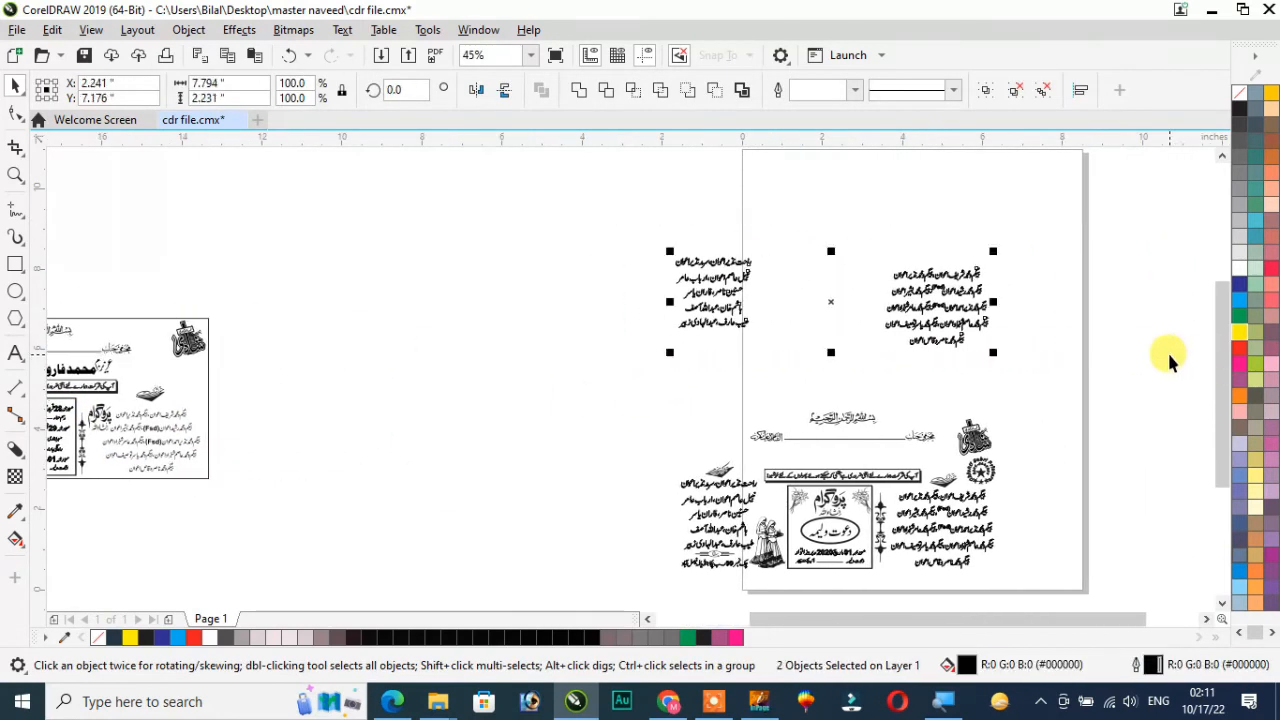
key("Delete")
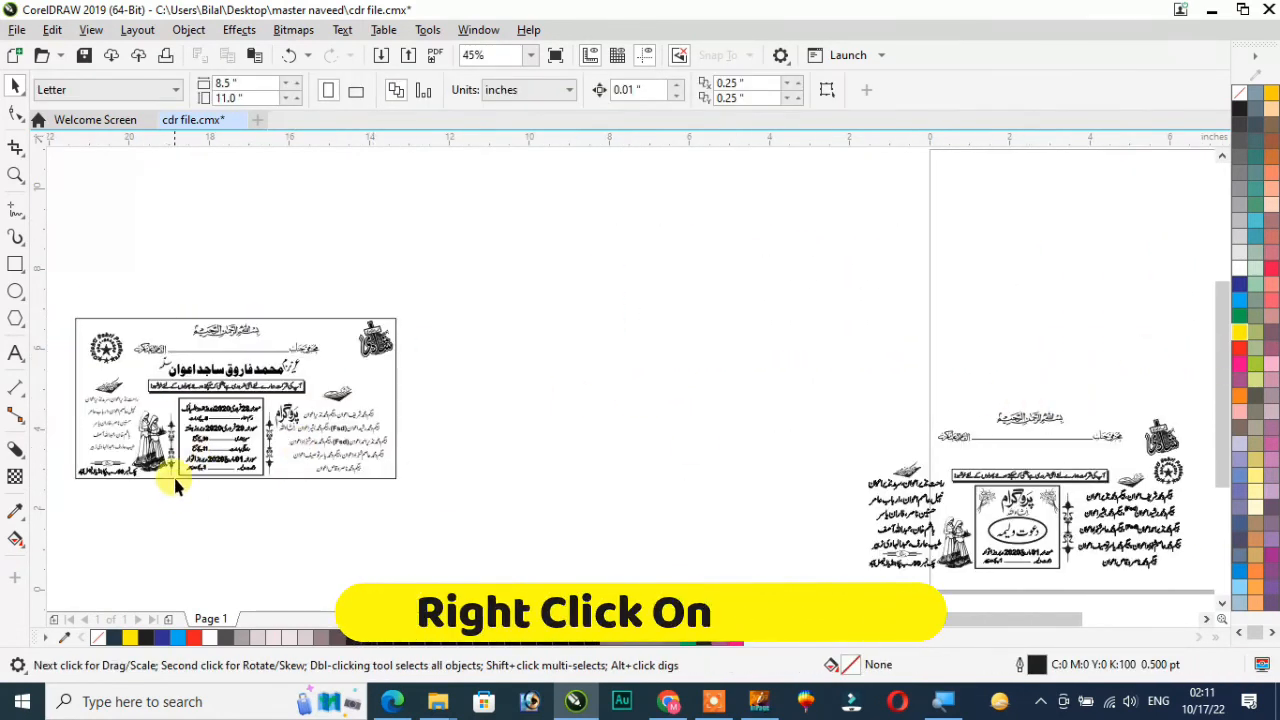
Duplicate the whole finished card into the empty area to its right
left_click_drag(60, 301, 408, 484)
left_click_drag(238, 397, 590, 397)
left_click(589, 544)
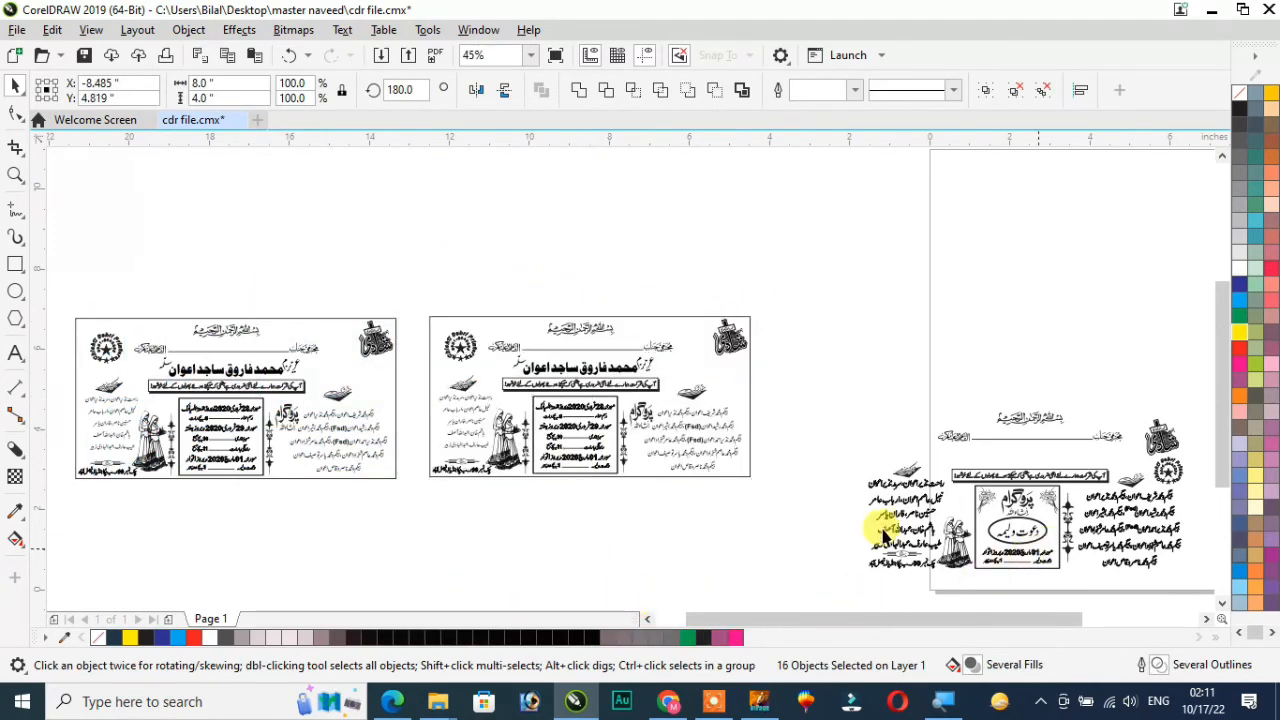
Delete the grouped event dates frame and its two ornaments from the copied card
left_click(564, 430)
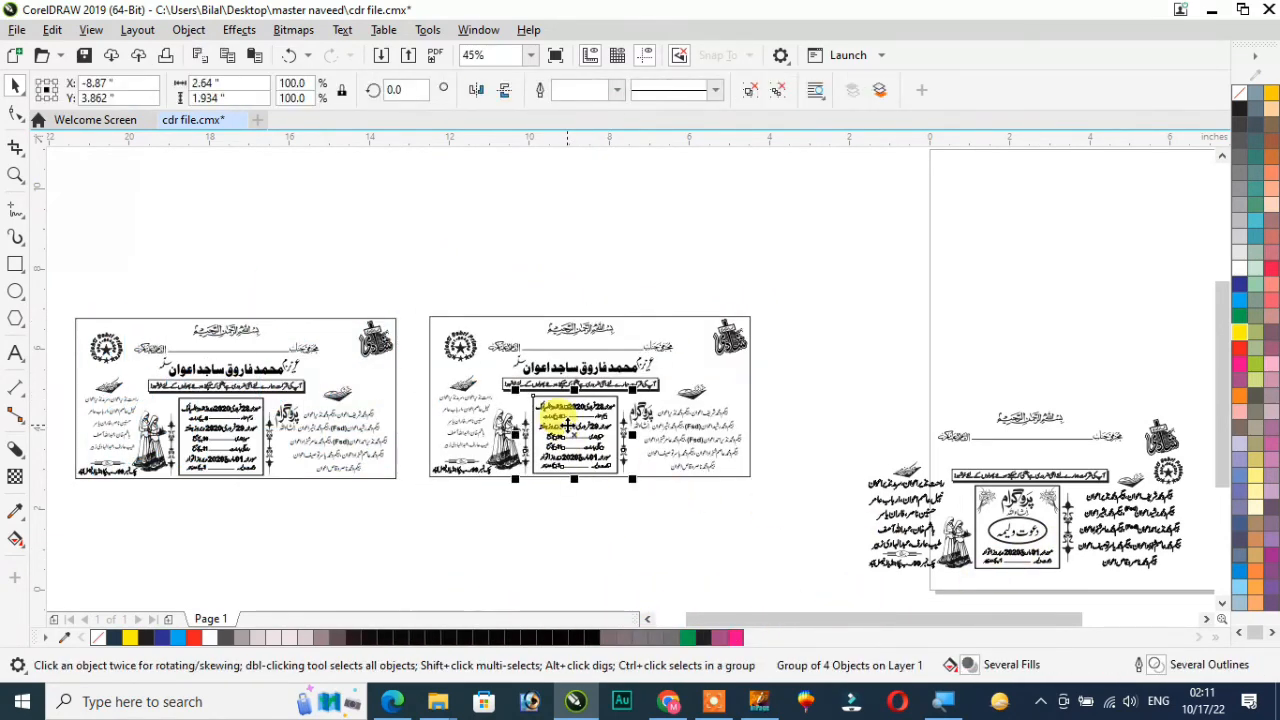
scroll(567, 425, "up", 3)
key("Delete")
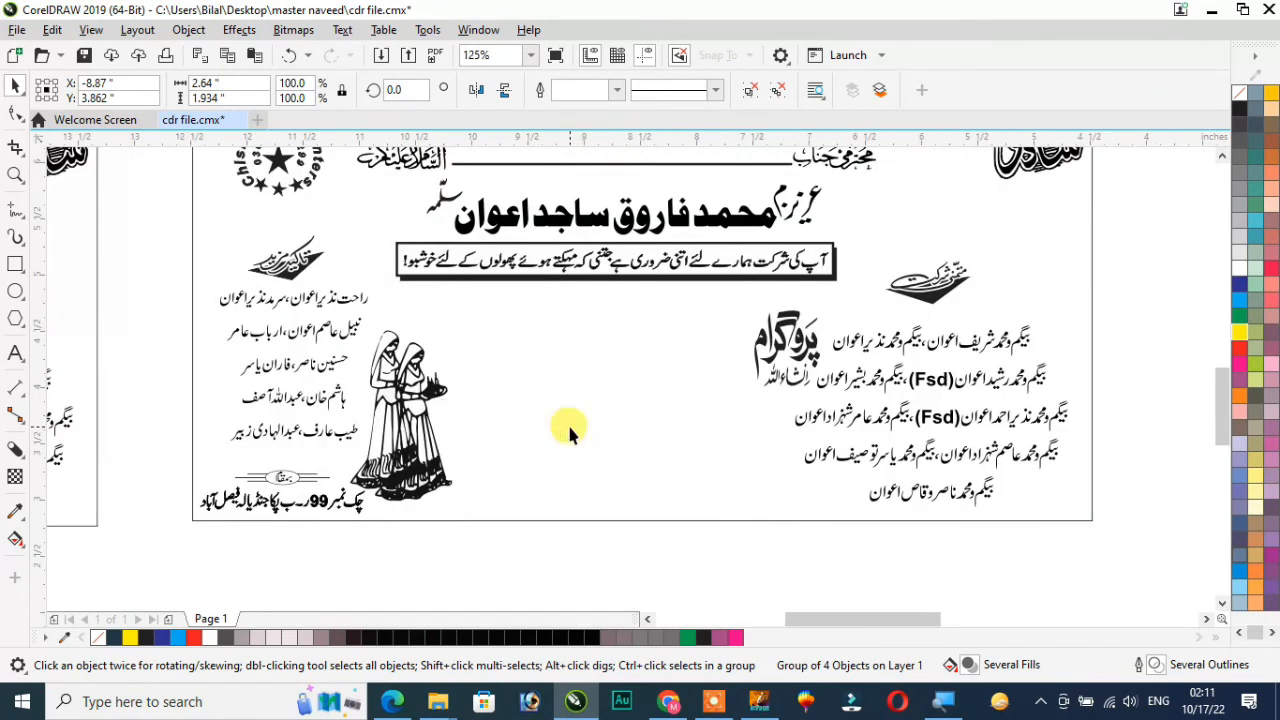
Group the remaining sample's framed walima program, including its flowers and oval, with the vertical ornament beside it
scroll(571, 433, "down", 3)
scroll(1210, 612, "right", 3)
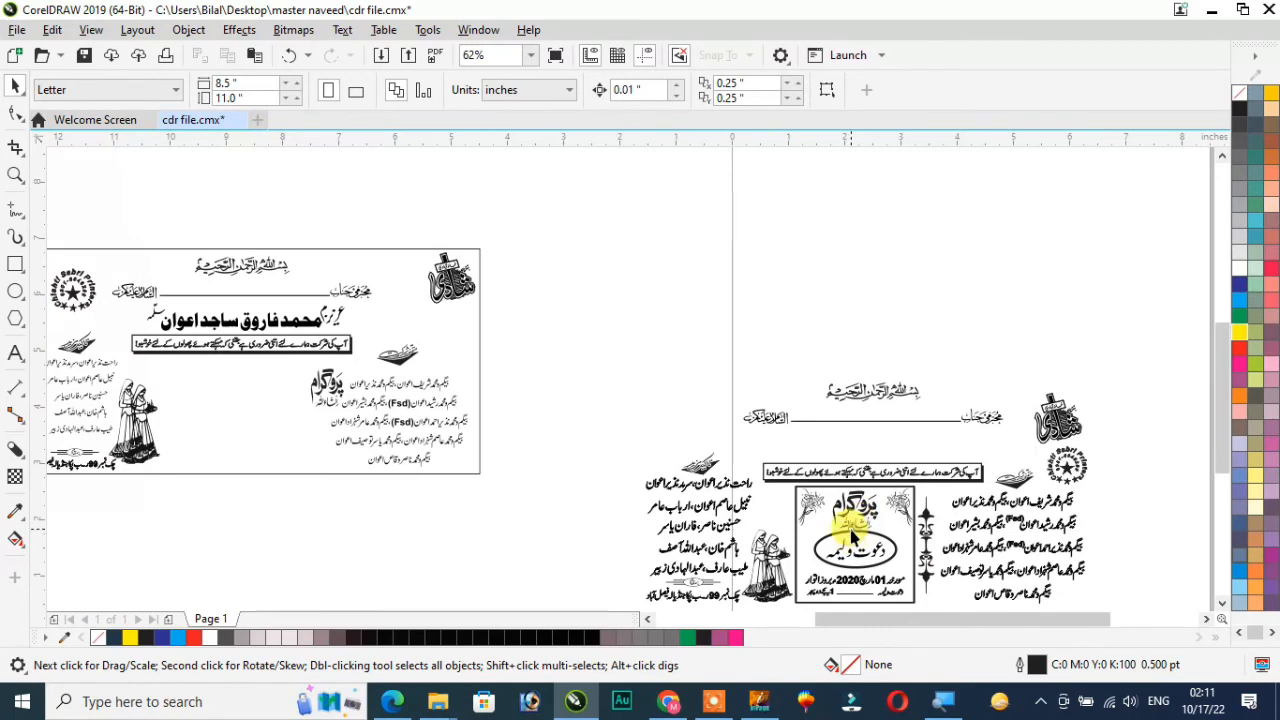
left_click(852, 535)
left_click(1221, 604)
key("F2")
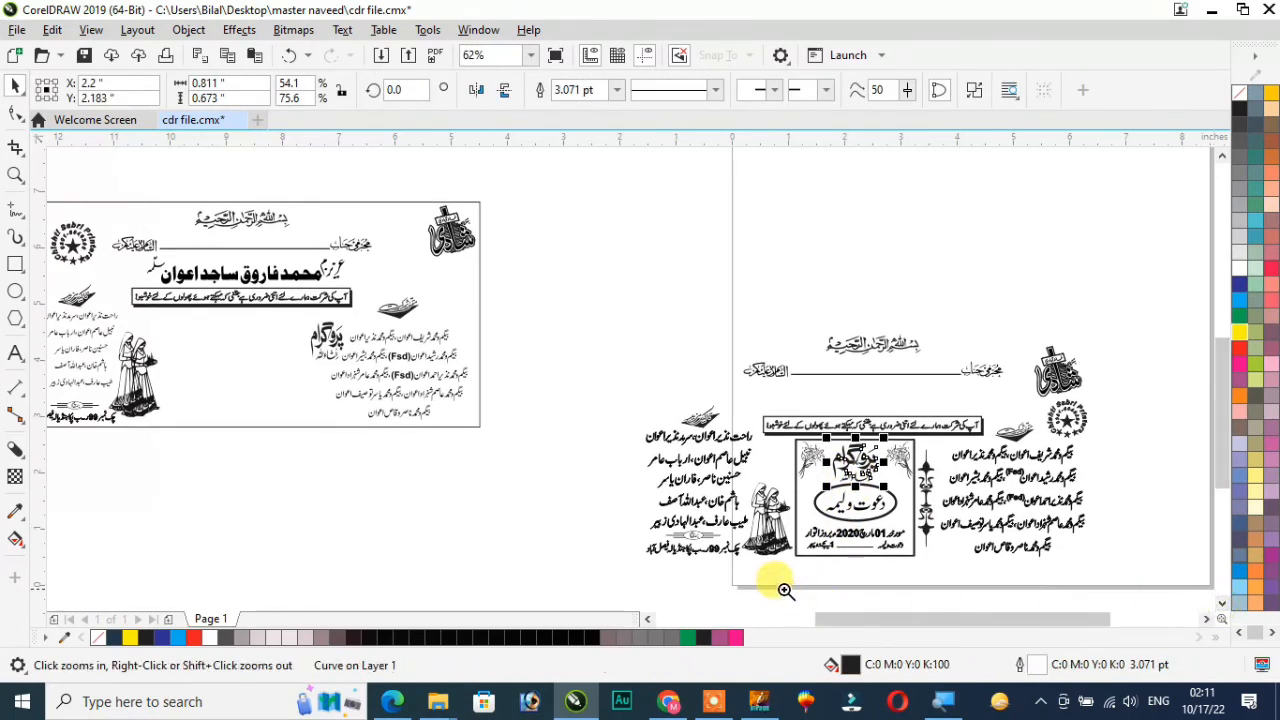
left_click_drag(737, 591, 980, 387)
left_click_drag(462, 565, 806, 243)
left_click(984, 91)
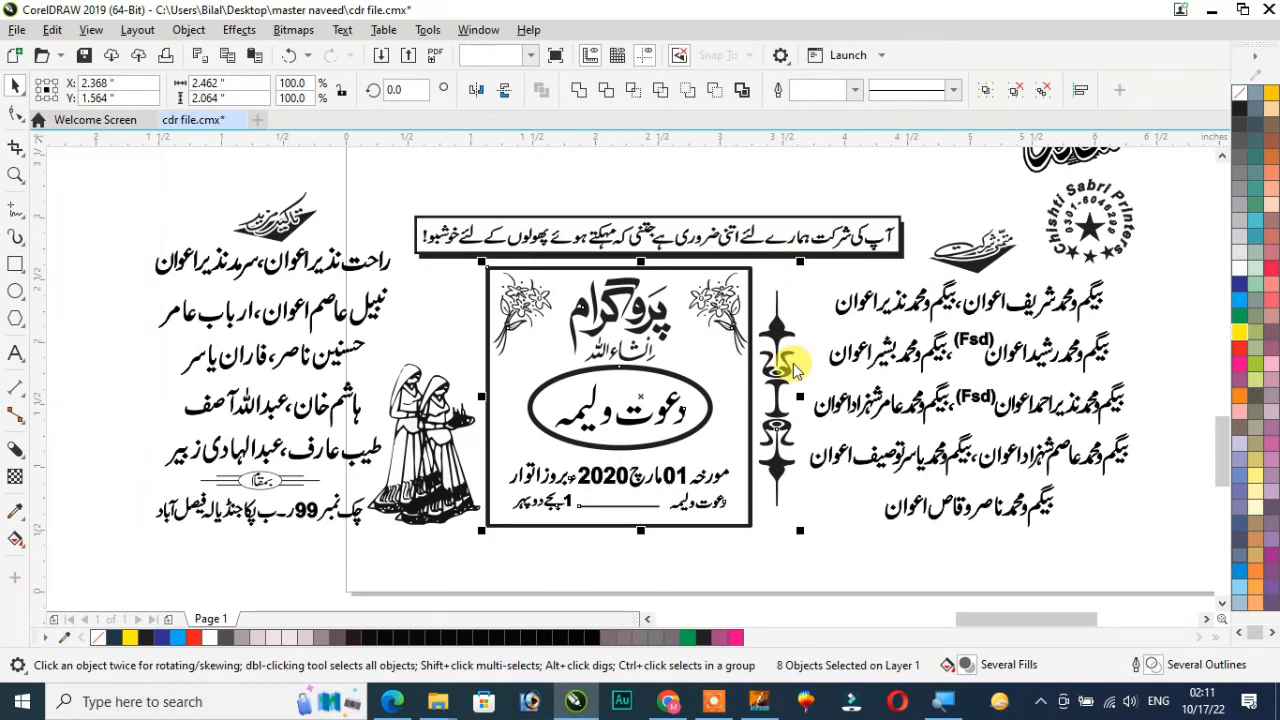
Move the walima program group into the empty centre of the copied card and delete the rest of the sample
key("F4")
left_click_drag(578, 445, 578, 445)
left_click_drag(836, 342, 1110, 593)
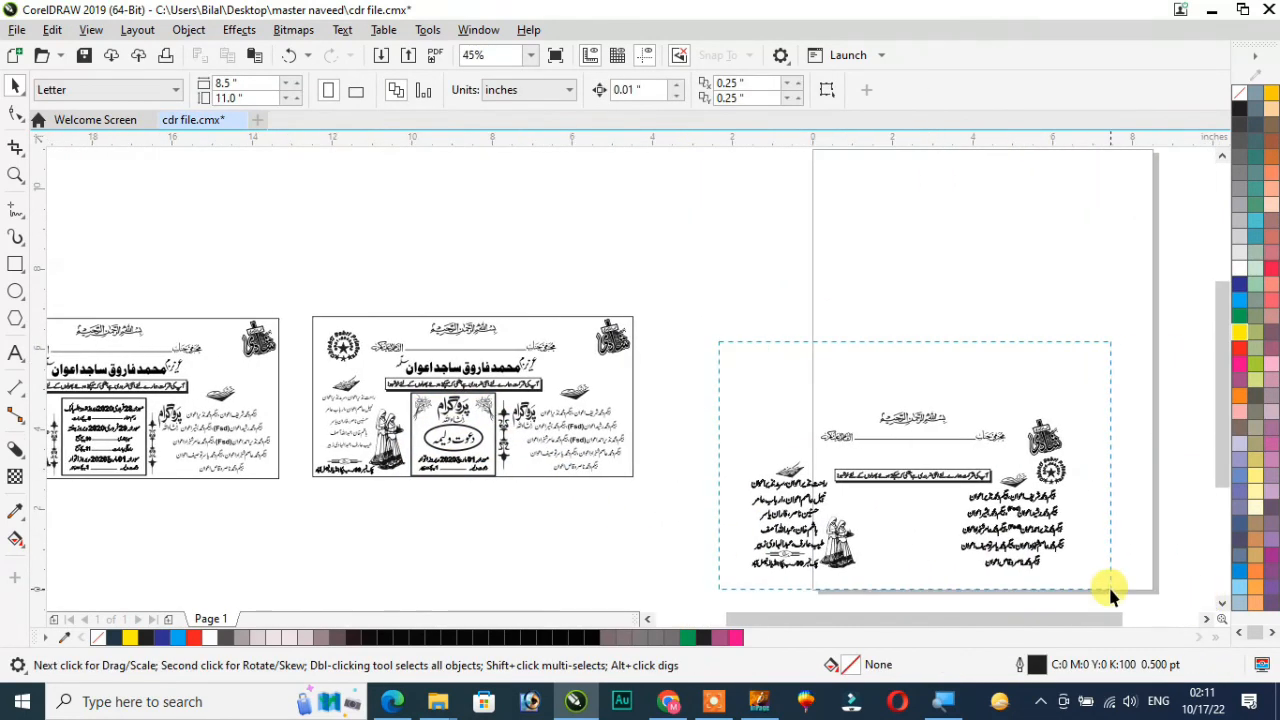
key("Delete")
Examine the layout of the copied walima card up close and beside the original card
key("z")
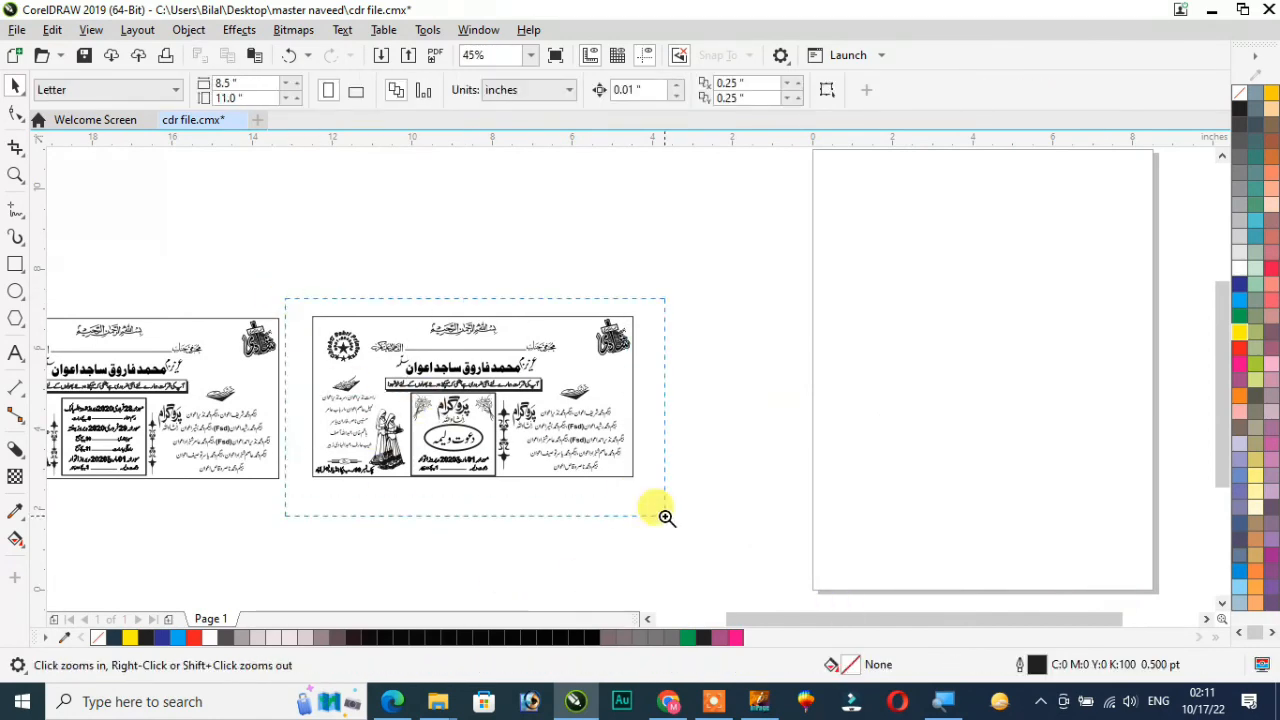
left_click_drag(666, 517, 666, 517)
scroll(433, 535, "down", 2)
key("F2")
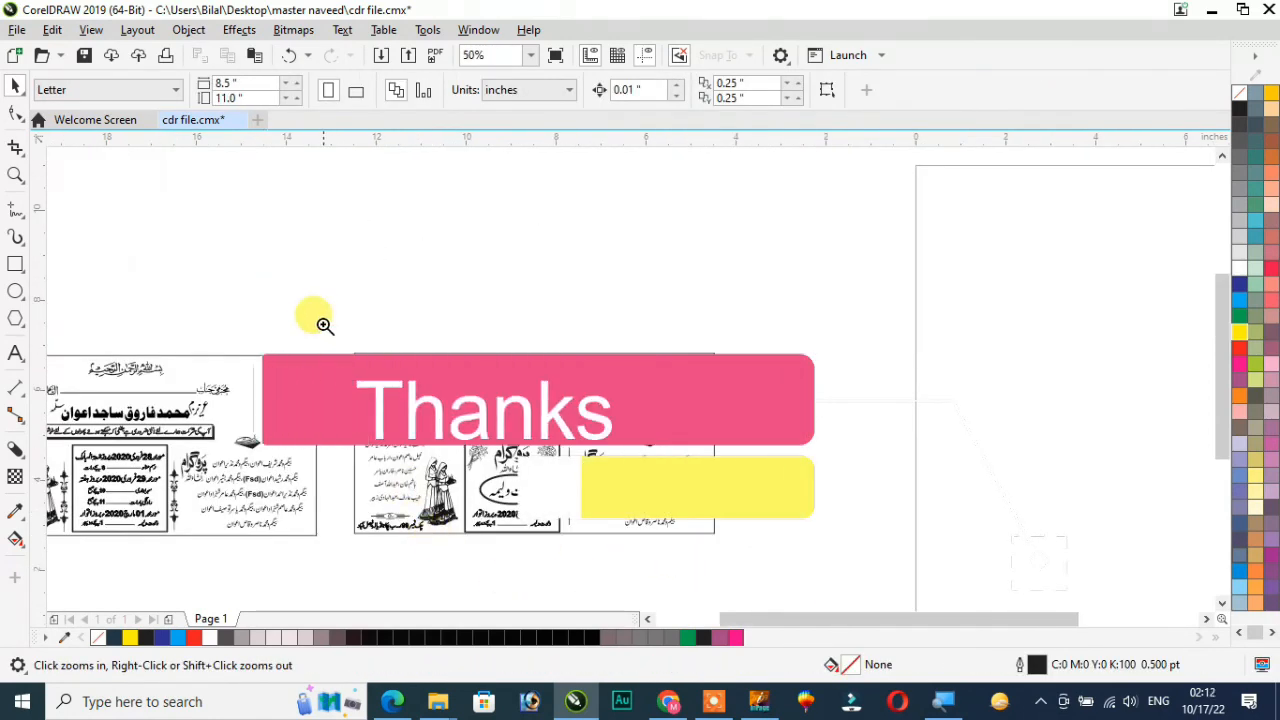
left_click_drag(329, 328, 751, 559)
scroll(333, 565, "up", 1)
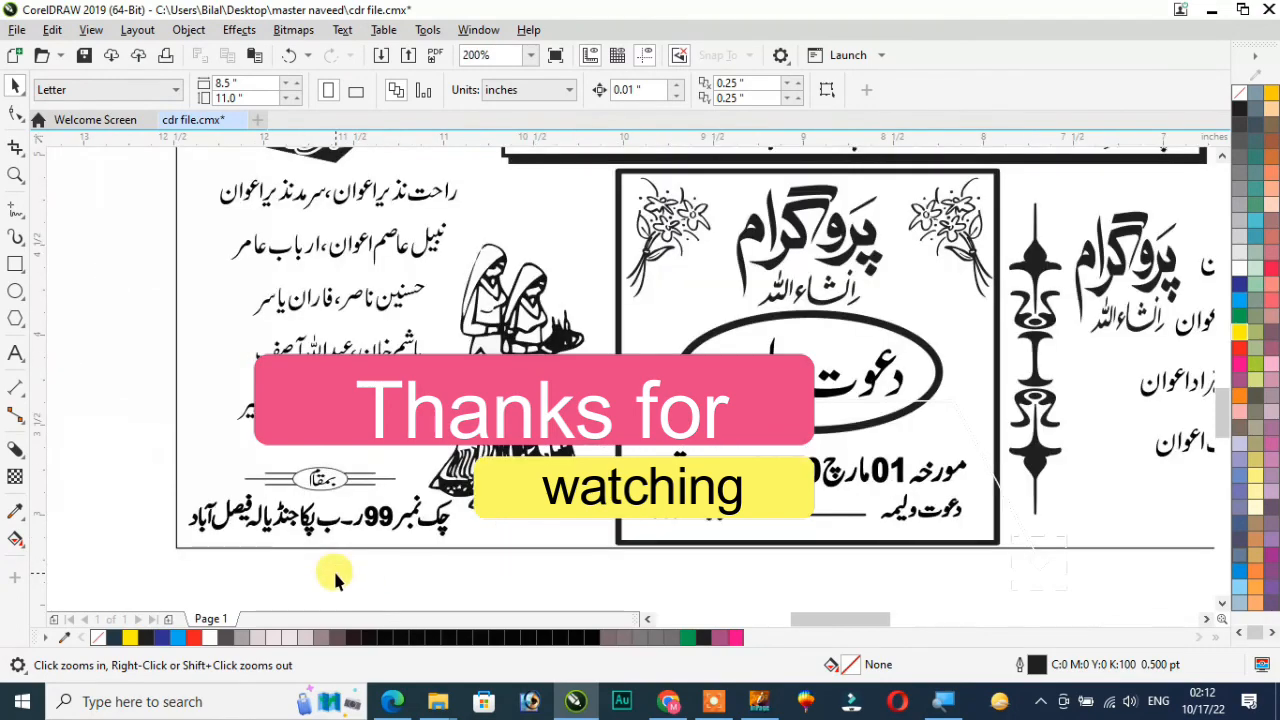
scroll(333, 565, "down", 1)
scroll(392, 563, "down", 1)
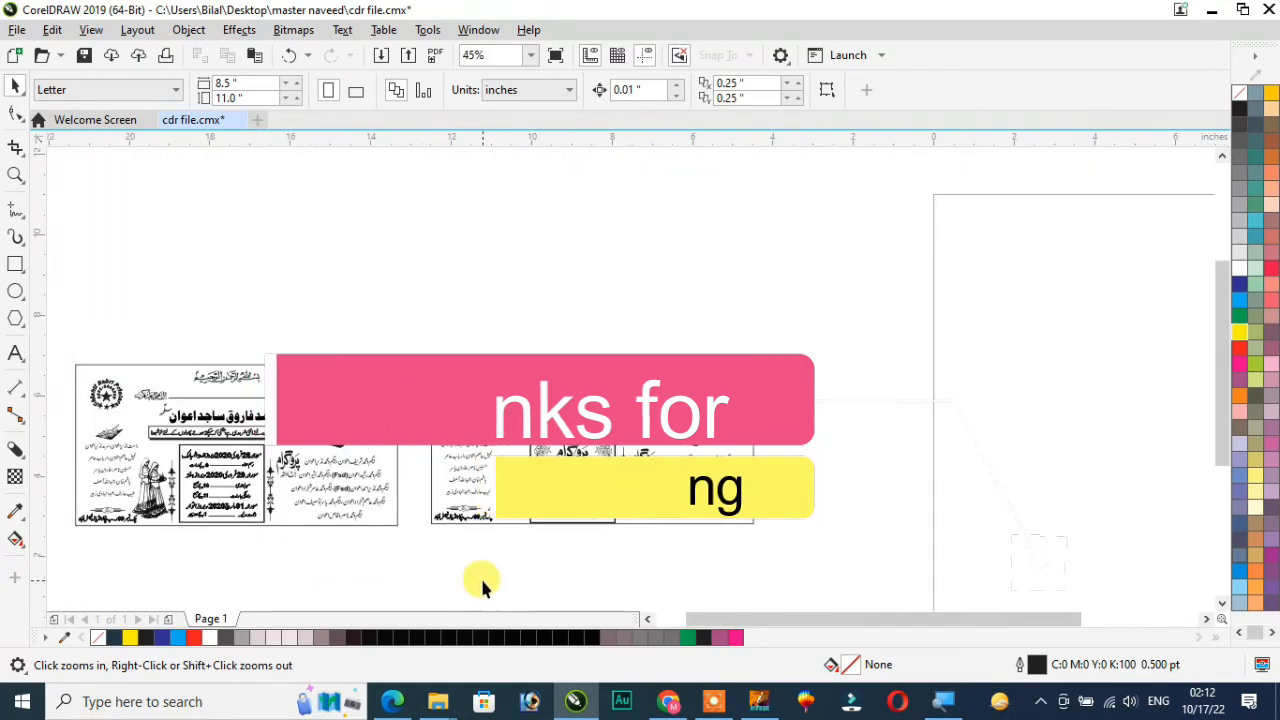